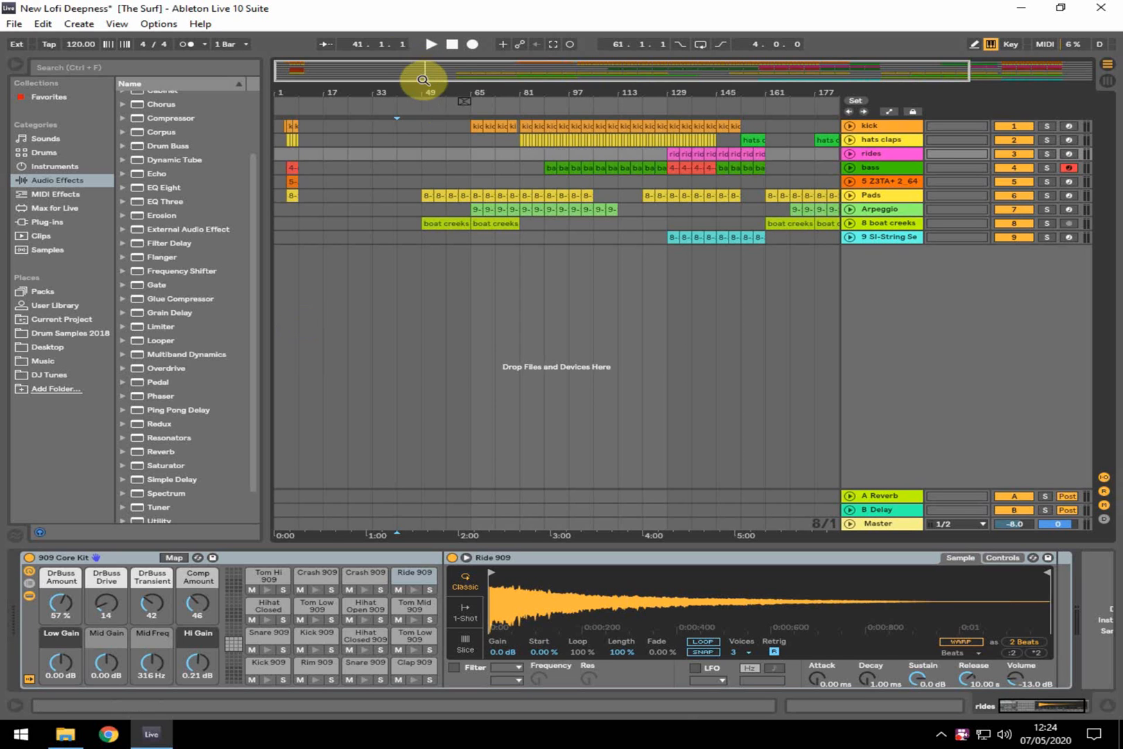
- Audition the arrangement from bar 49, jumping through the sections at bars 65, 81, 97, 117, 145 and 161
left_click_drag(425, 83, 402, 78)
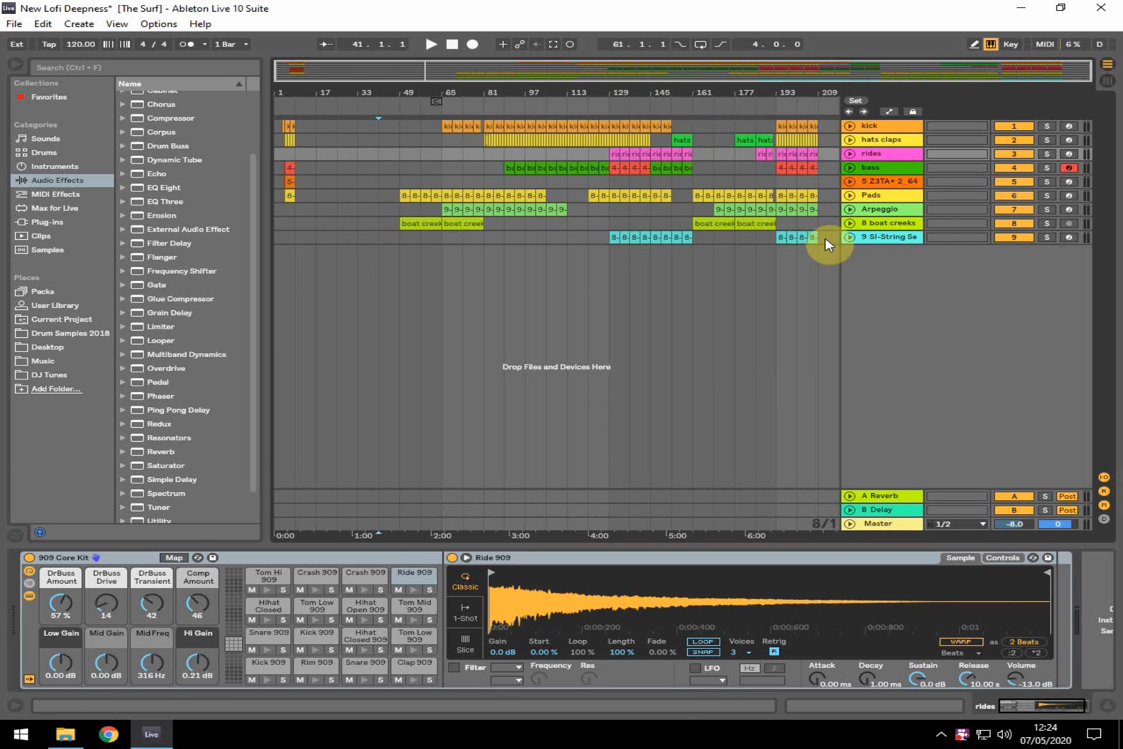
left_click(399, 223)
key("space")
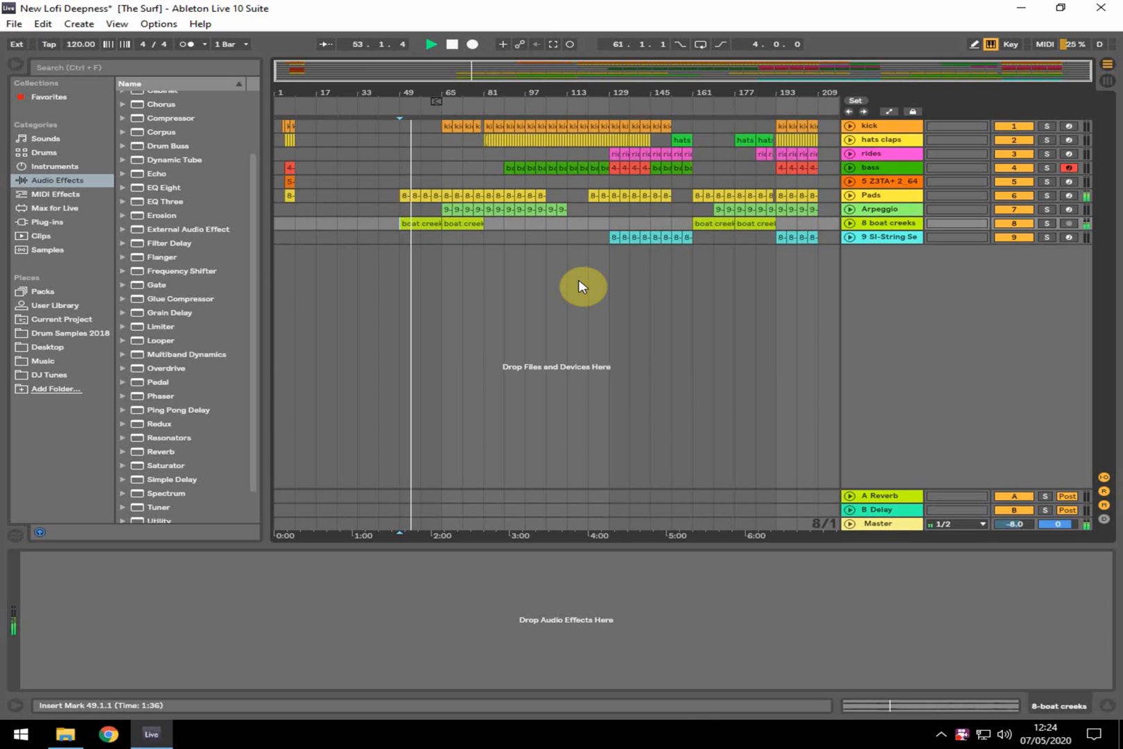
left_click(444, 236)
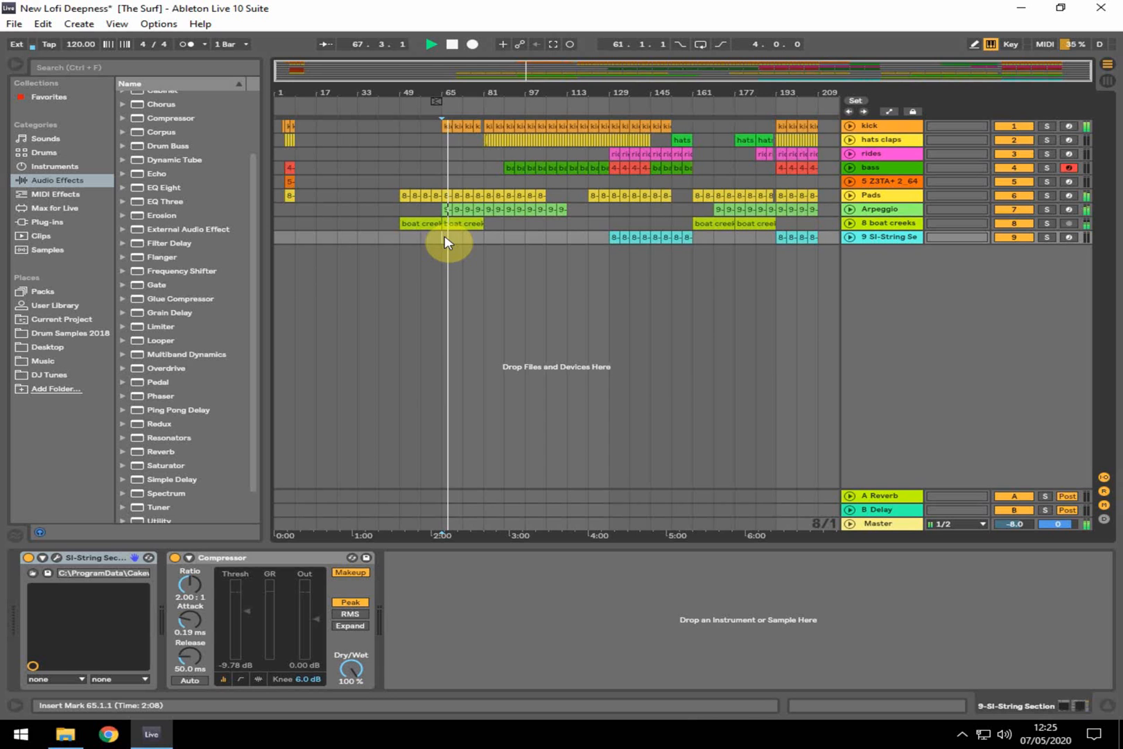
left_click_drag(488, 89, 484, 164)
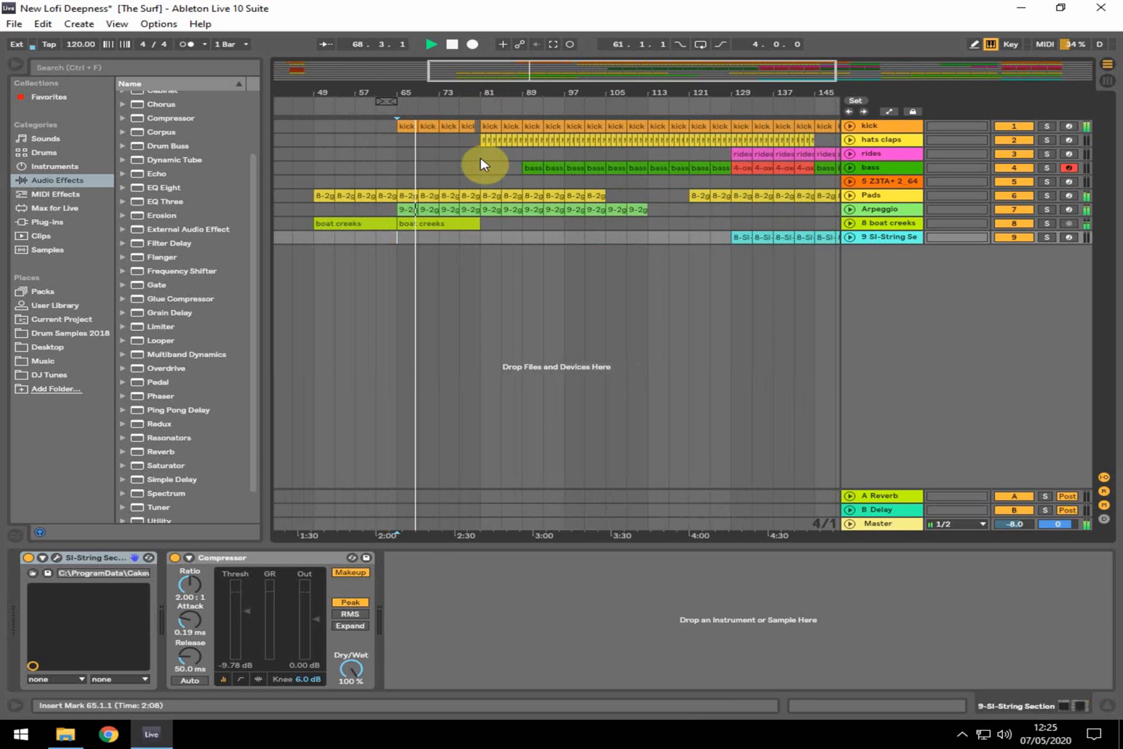
left_click(481, 159)
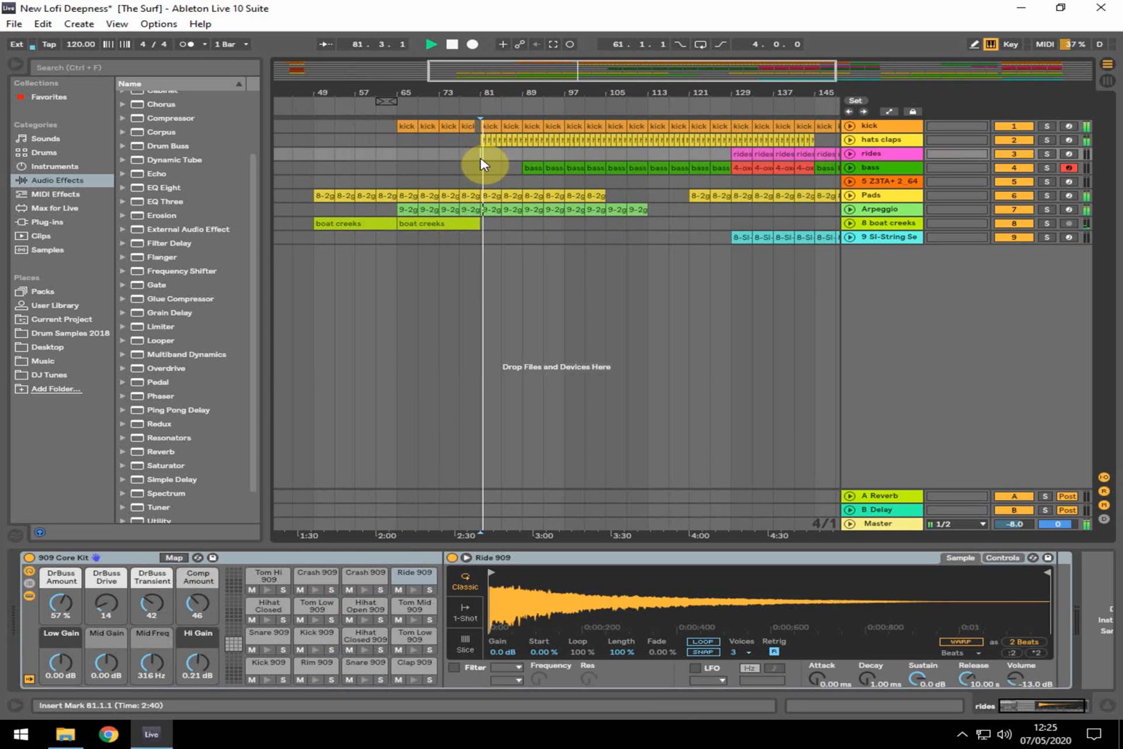
left_click(570, 181)
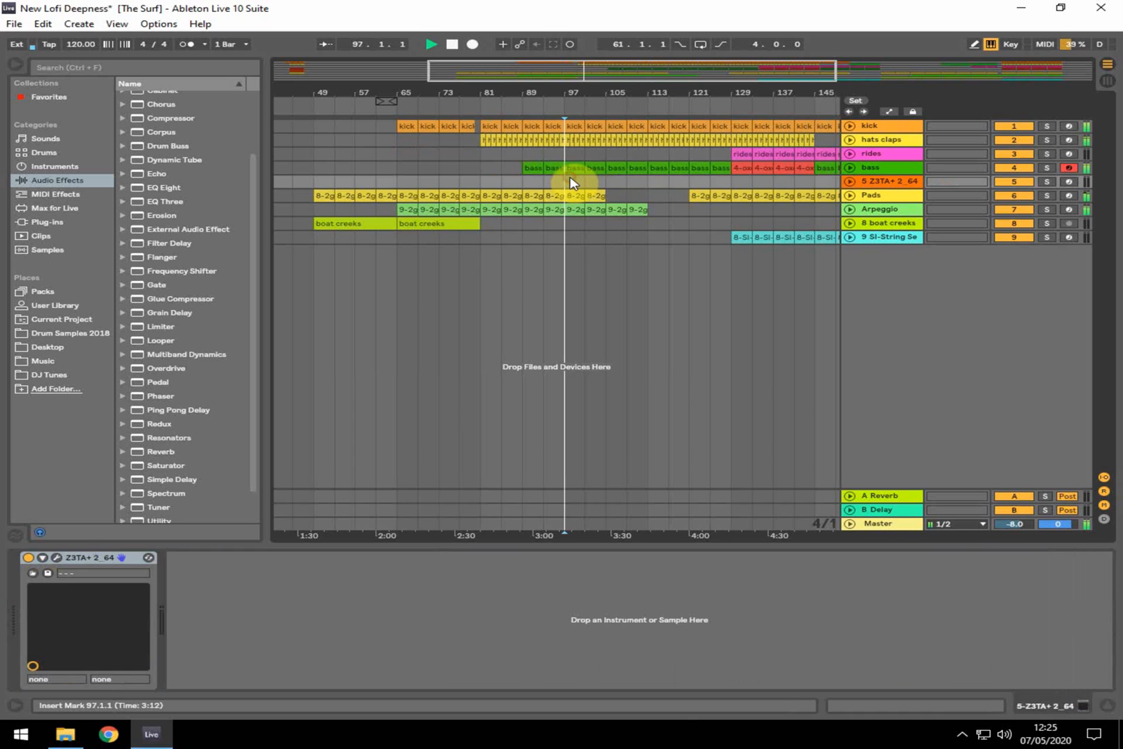
left_click(670, 179)
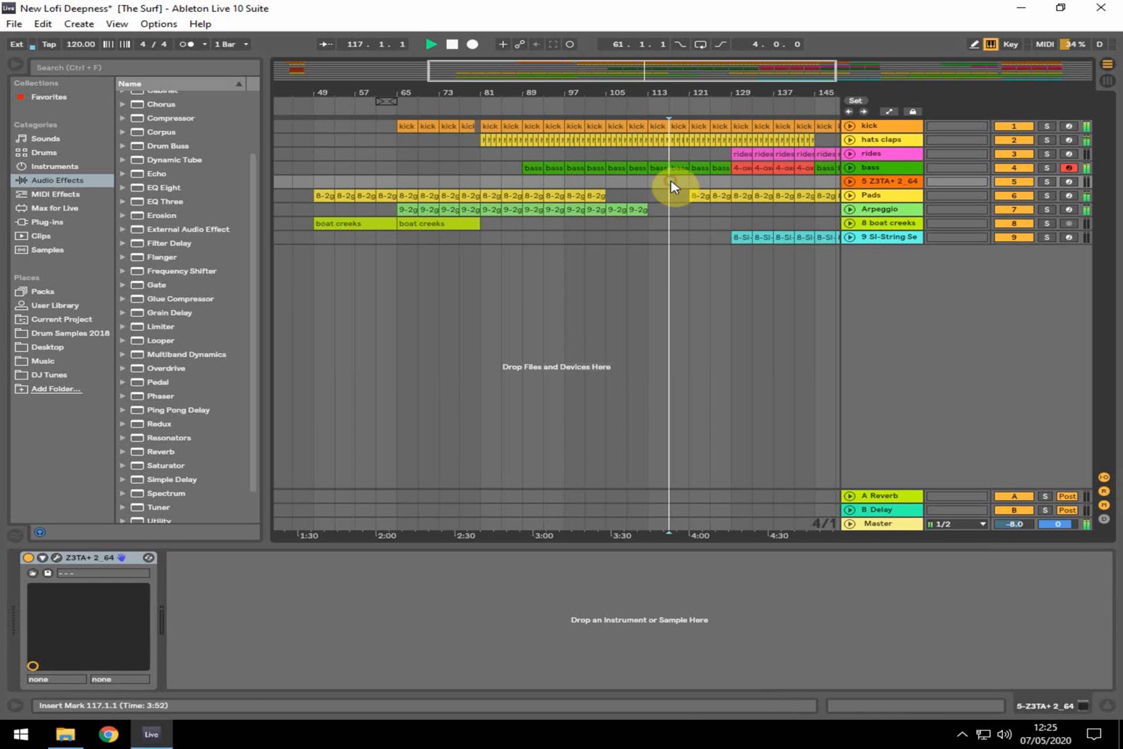
left_click_drag(752, 88, 589, 101)
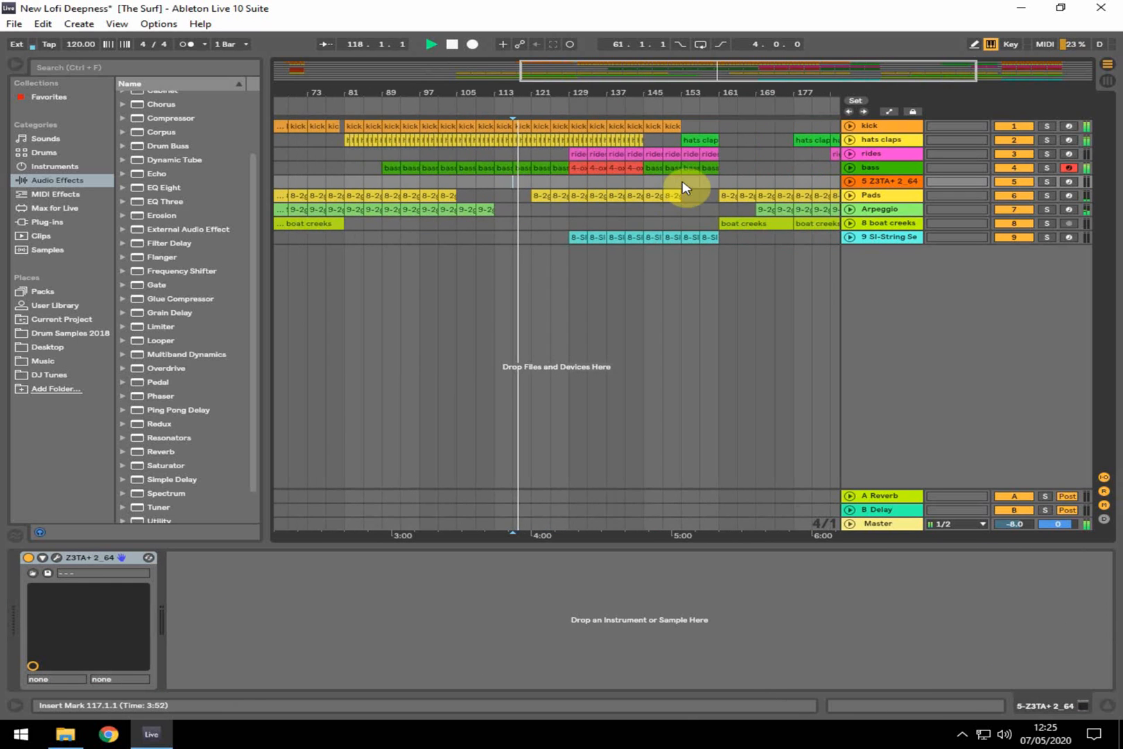
left_click(638, 187)
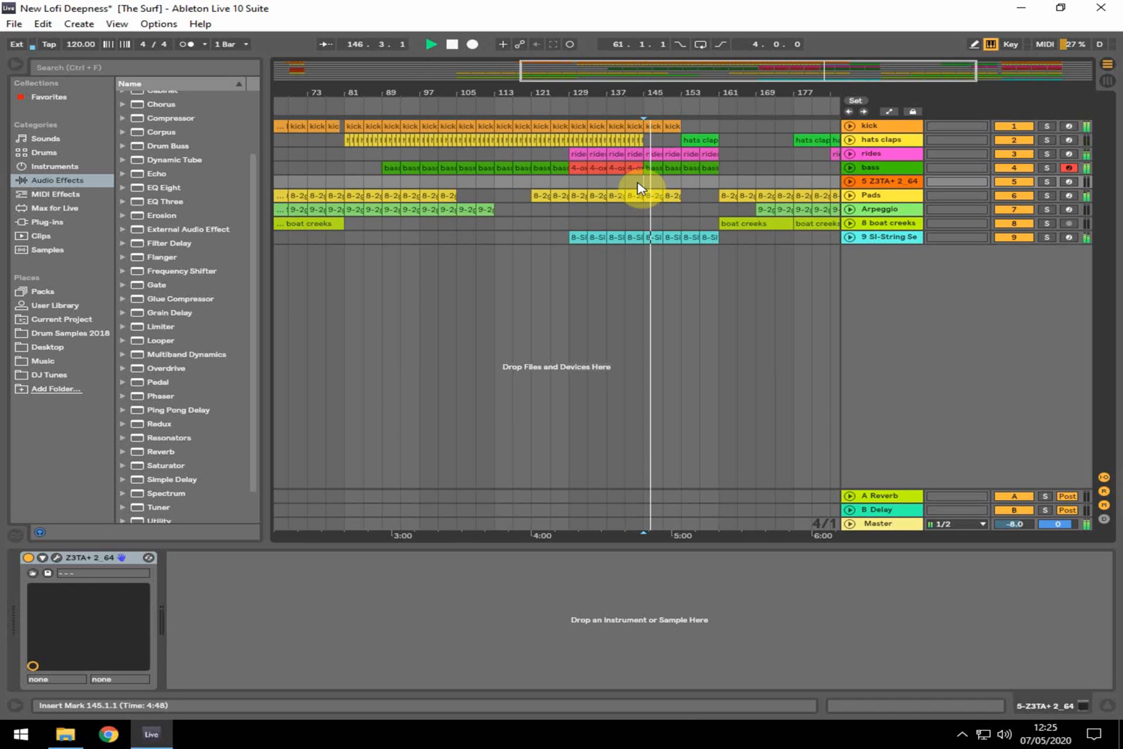
left_click(717, 201)
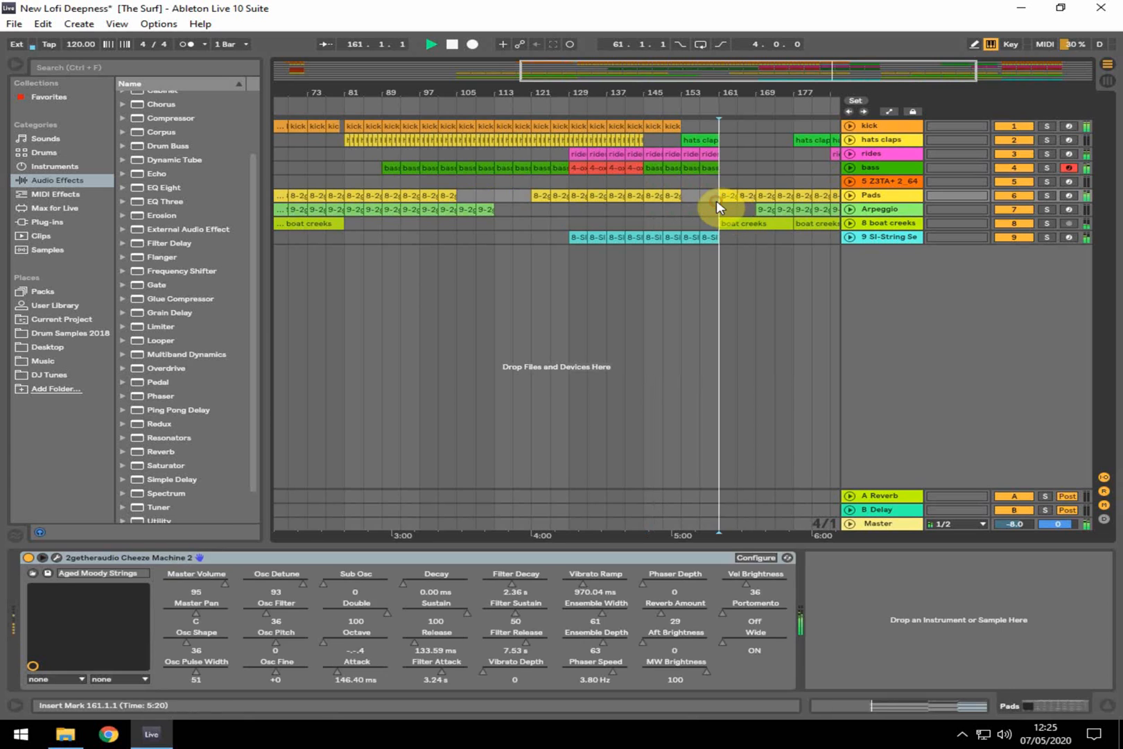
- Stop playback and arm the Z3TA+ 2 track for recording
left_click(1069, 181)
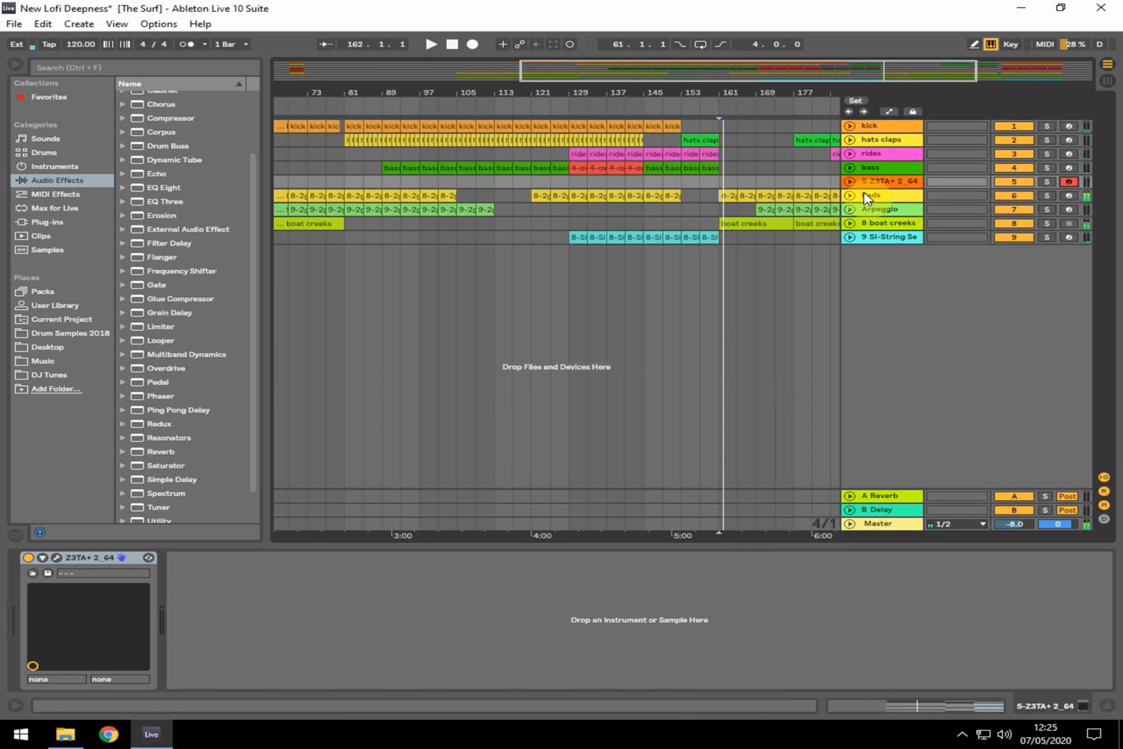
key("space")
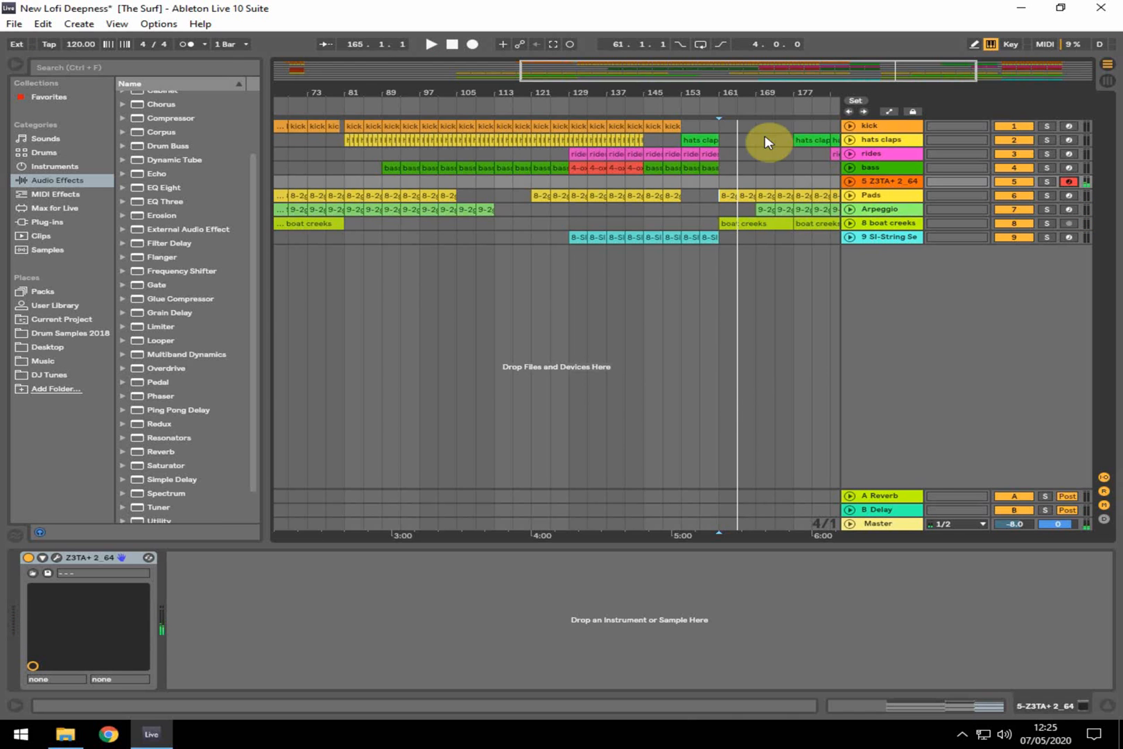
- Place the insert marker at bar 25 on the kick track and find the 909 Core Kit among the drum presets
left_click_drag(406, 87, 406, 41)
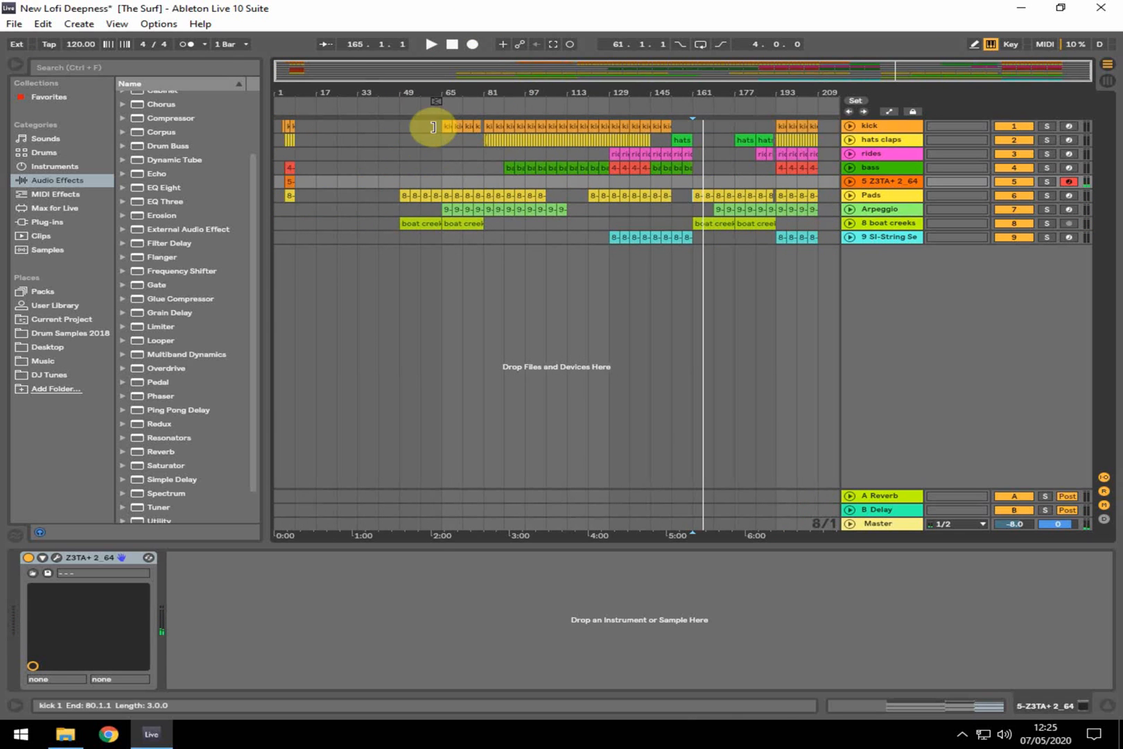
left_click(374, 148)
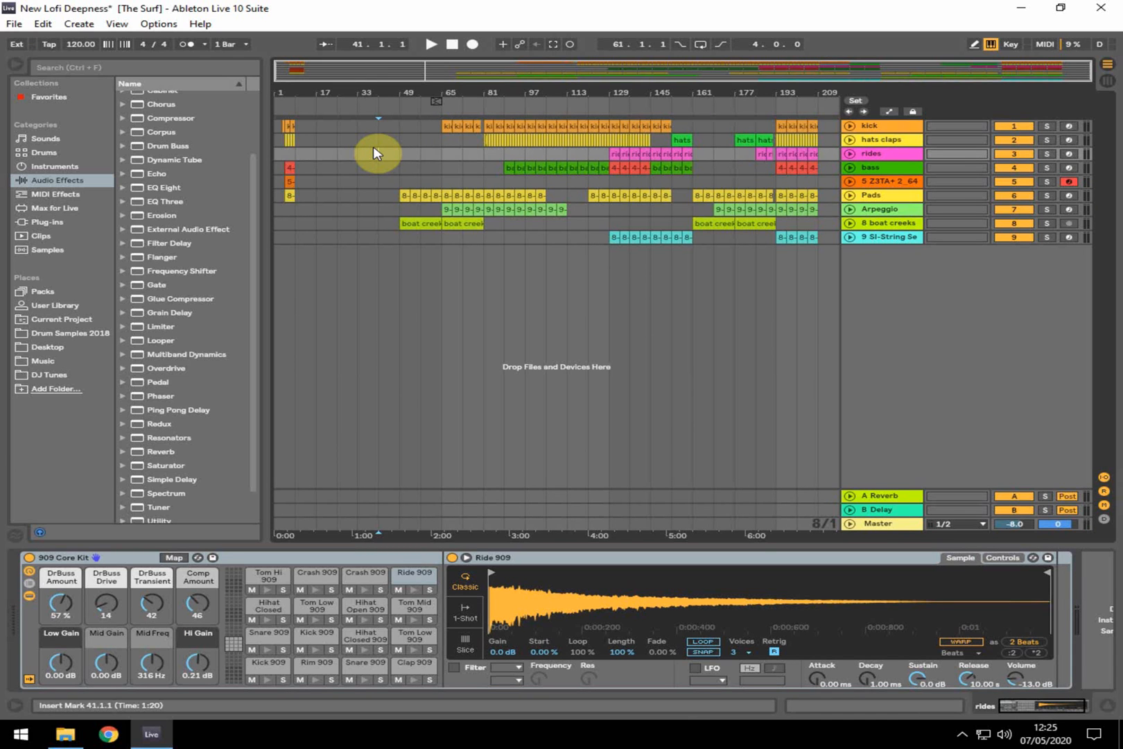
left_click(343, 127)
left_click(48, 152)
left_click(163, 152)
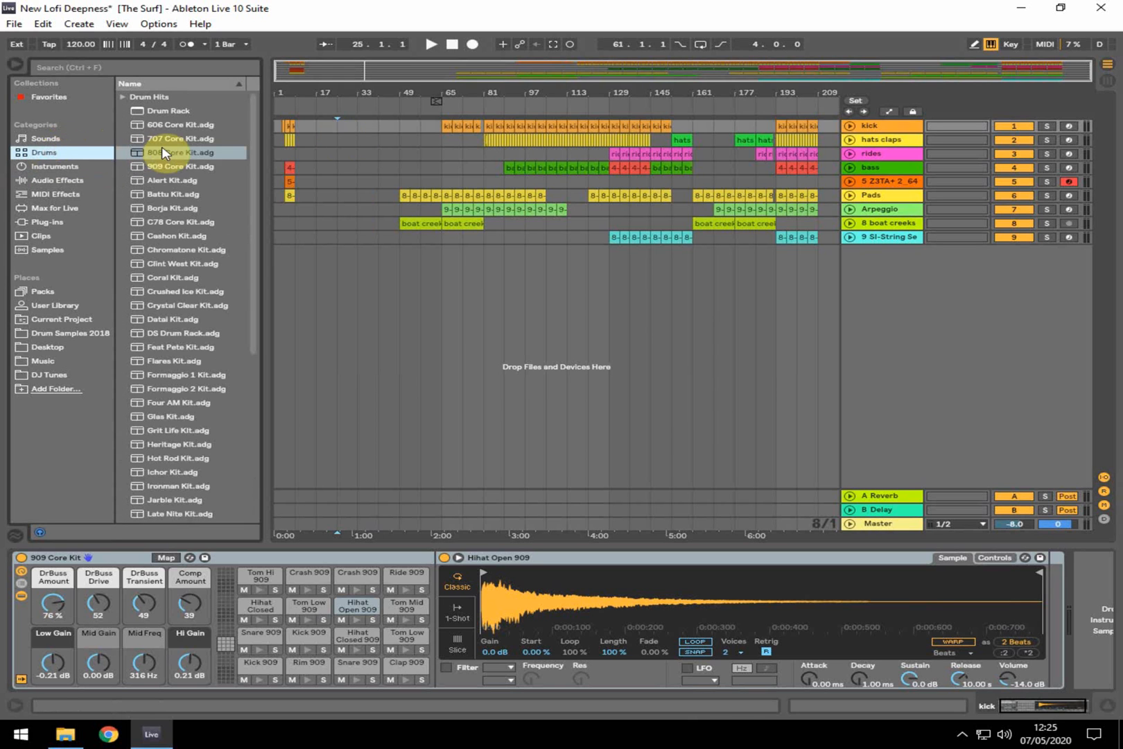
left_click(166, 169)
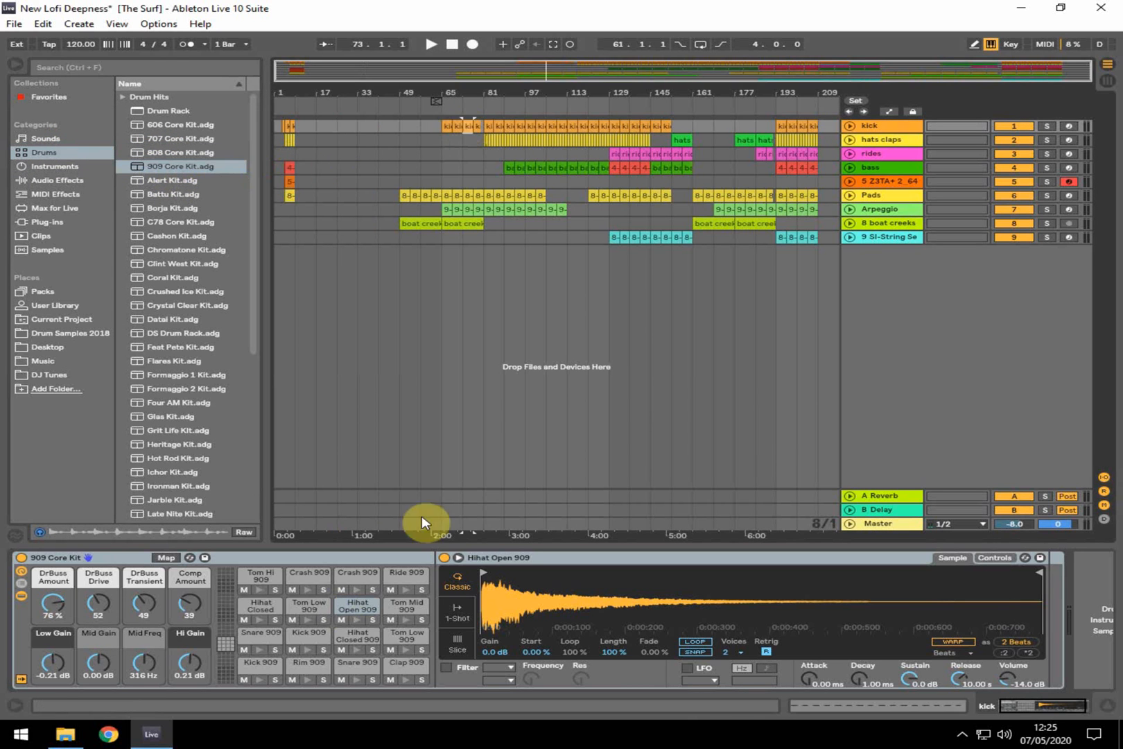
- Copy a kick clip to bar 17 on the kick track and play it back
left_click(454, 125)
left_click_drag(447, 125, 313, 118)
scroll(318, 128, "up", 2)
key("space")
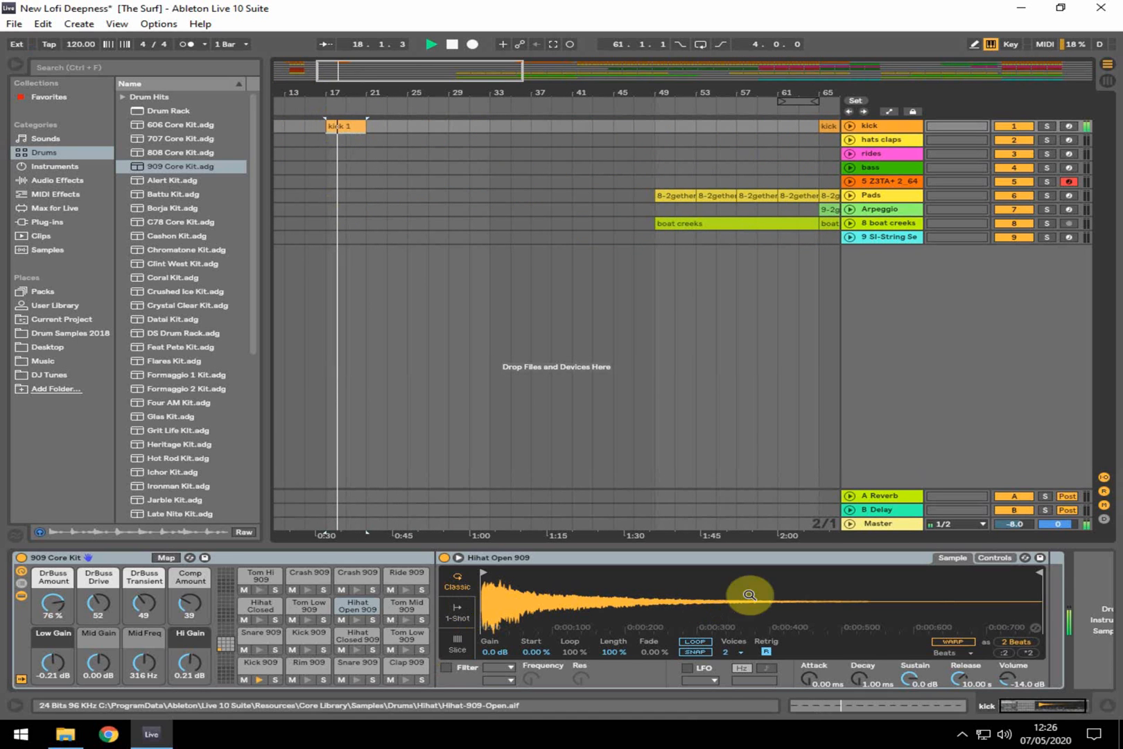
key("space")
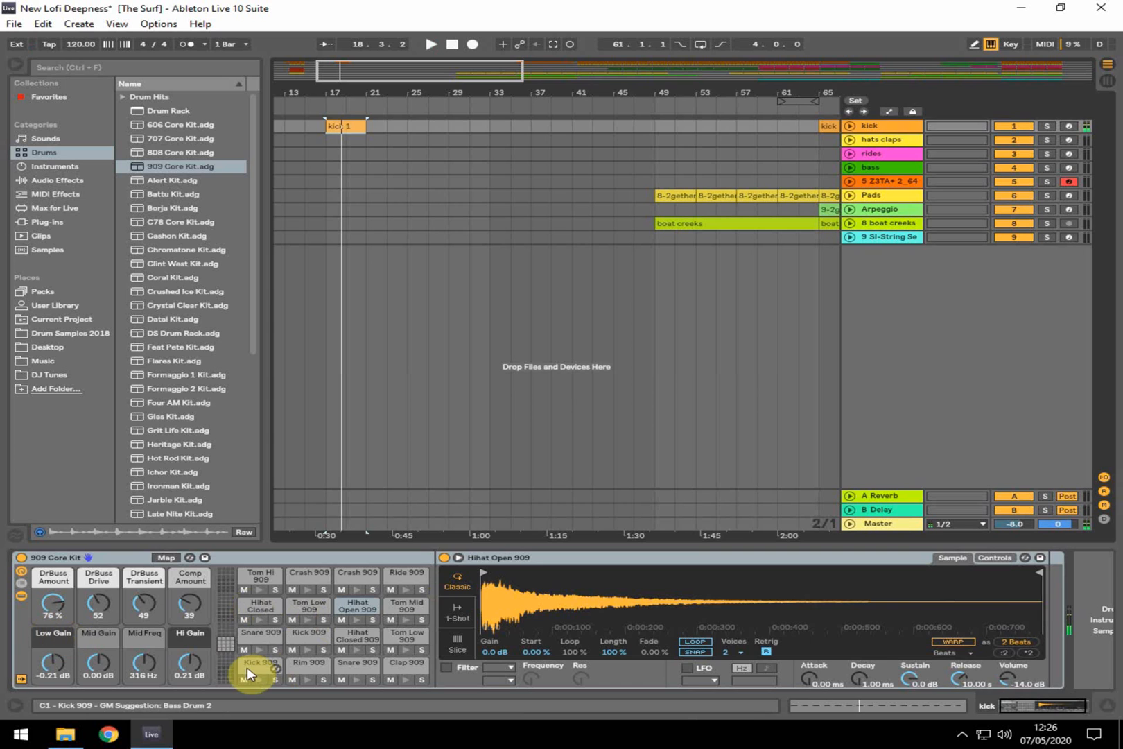
- Compare the Kick 909 sample transposed to 0 st during playback, and restore its transposition to -3 st
left_click(260, 681)
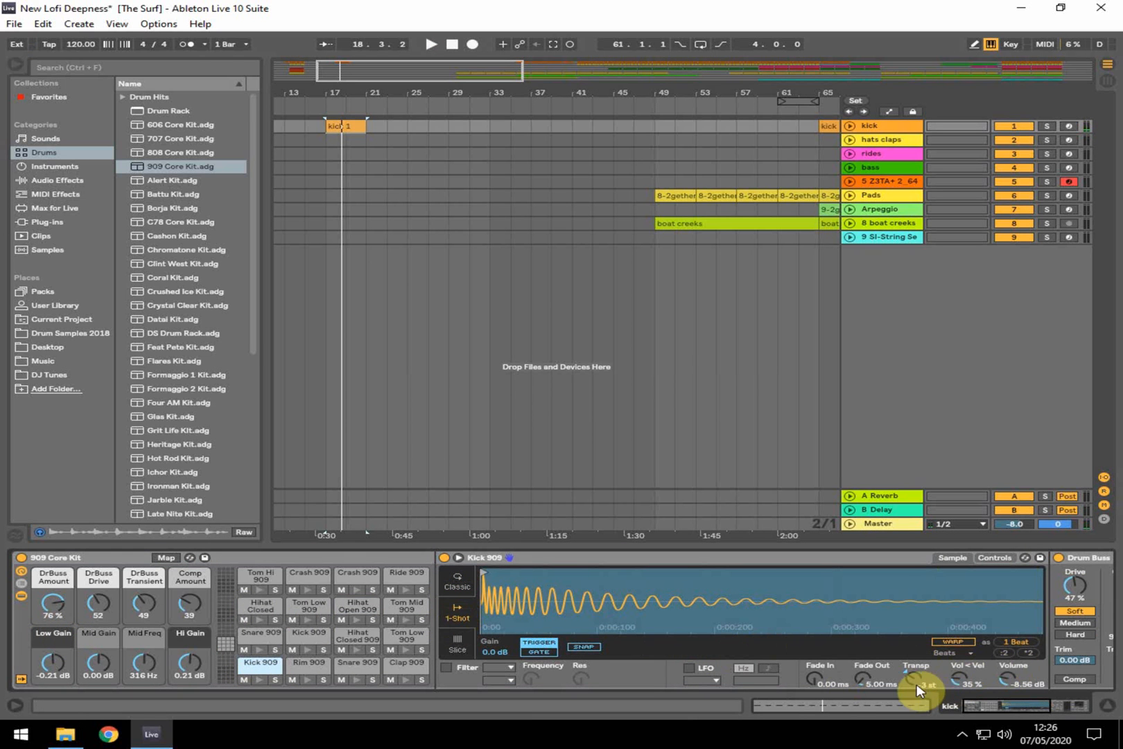
left_click_drag(931, 681, 923, 678)
key("space")
left_click_drag(906, 670, 909, 675)
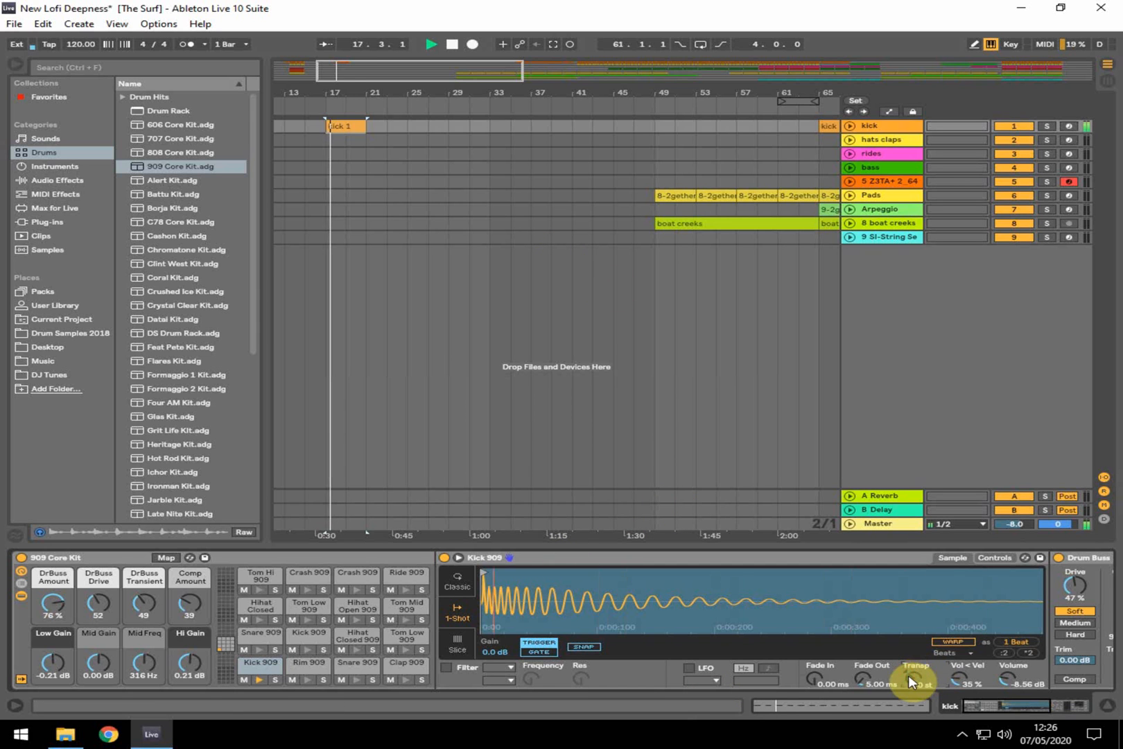
key("space")
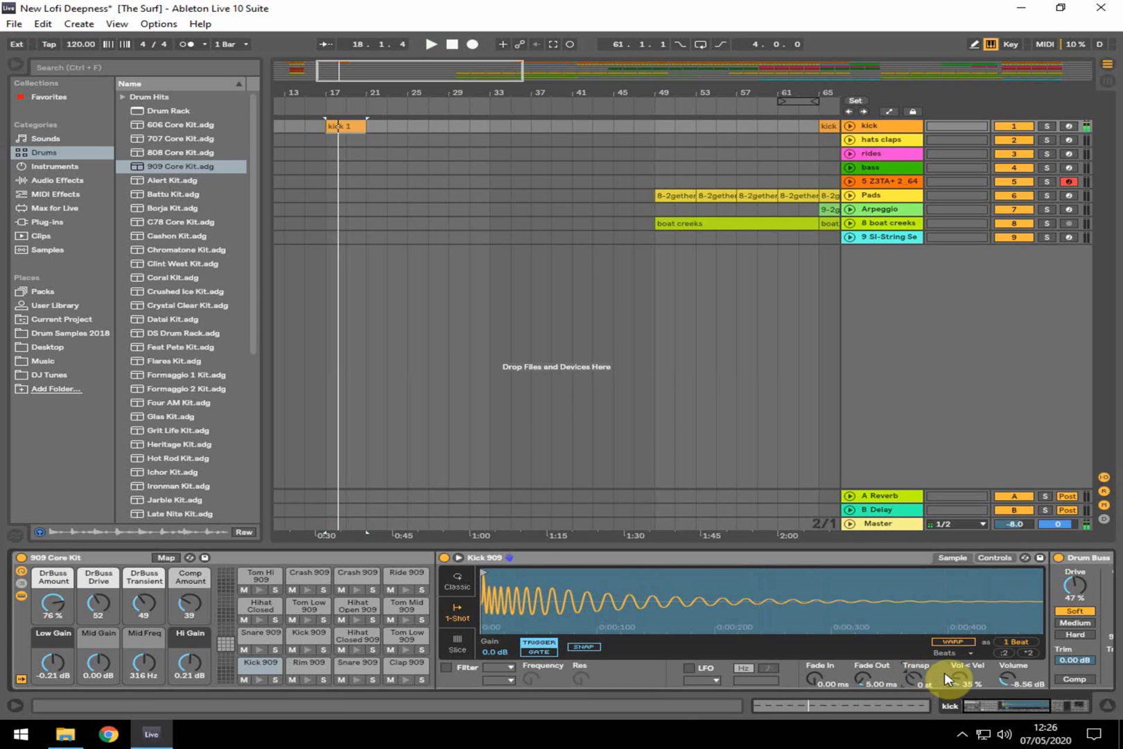
left_click_drag(921, 676, 990, 685)
- Locate Drum Buss among the audio effects and set the Drive of the Kick 909 chain's Drum Buss to 50 %
left_click(1043, 700)
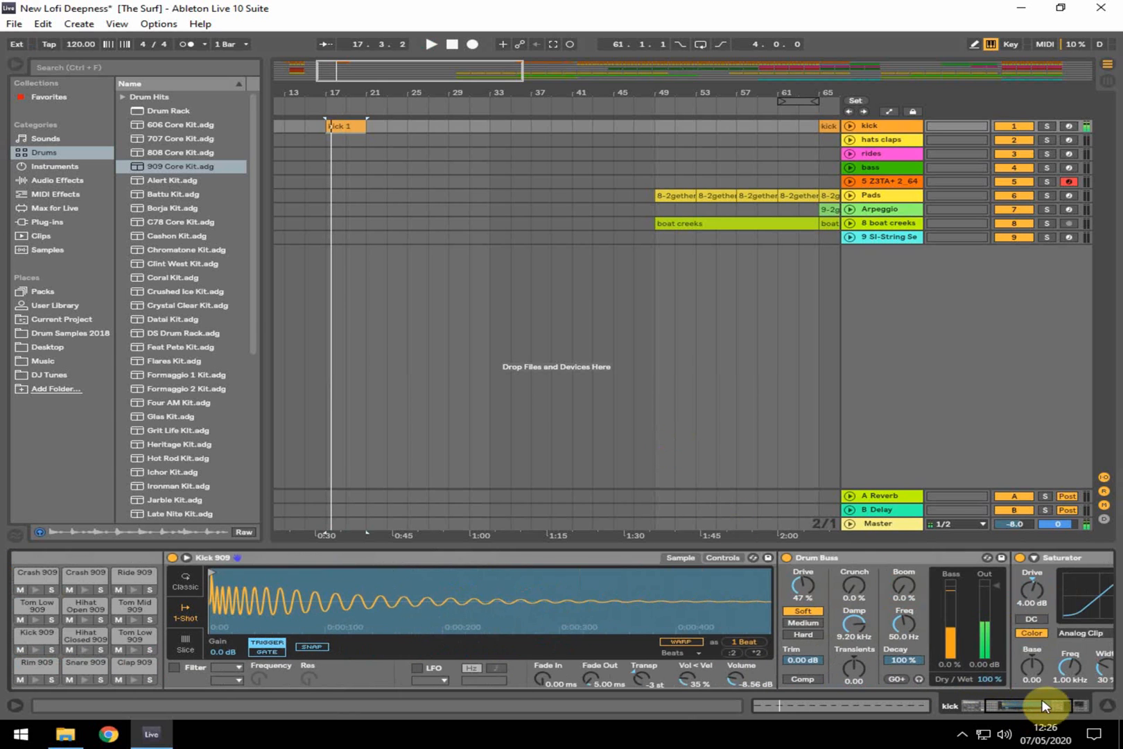
left_click(63, 180)
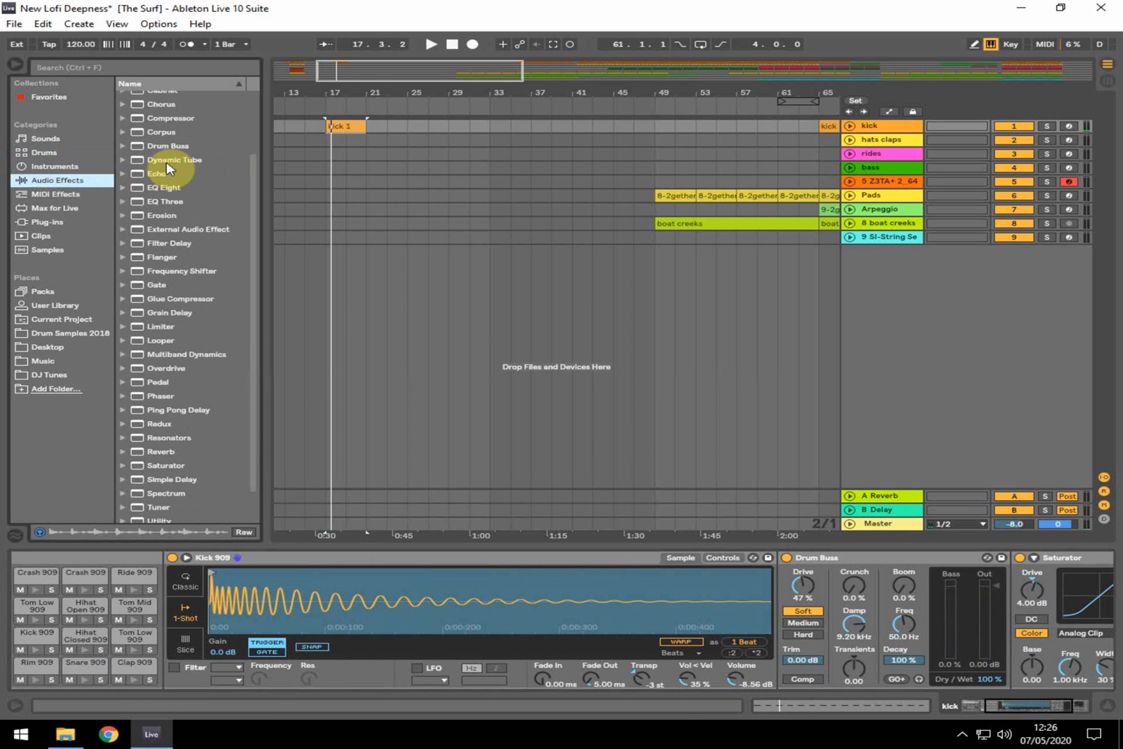
left_click_drag(169, 149, 806, 585)
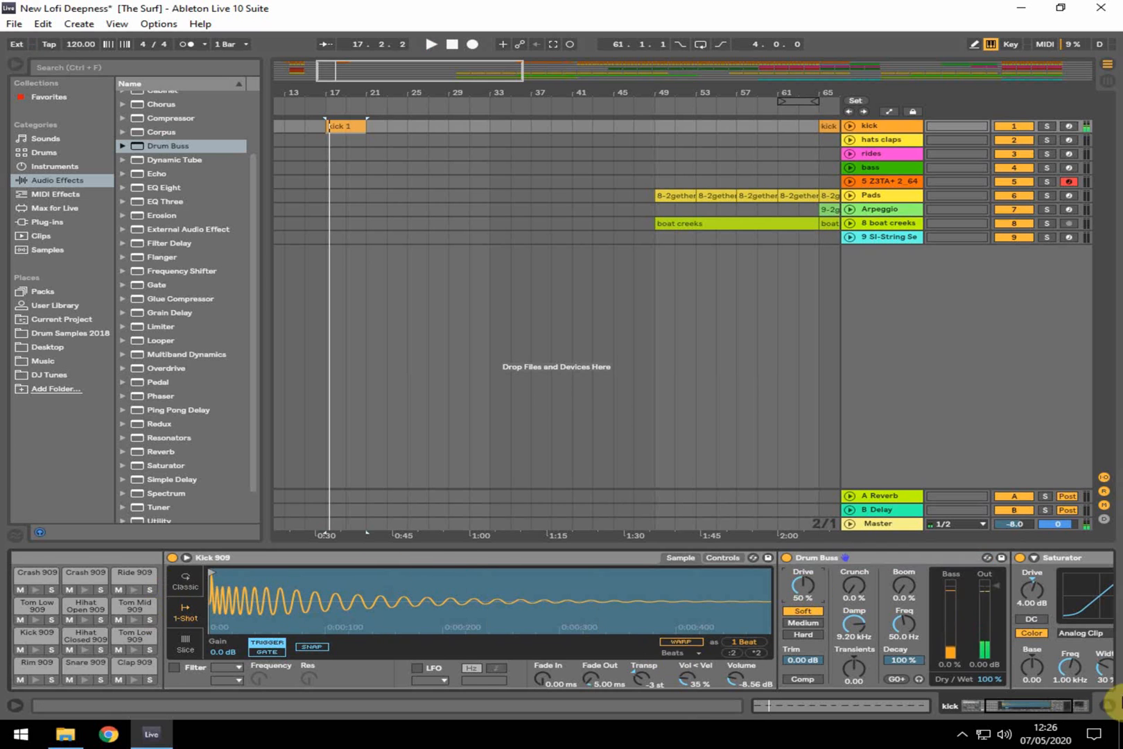
- Collapse the Drum Buss device in the Kick 909 chain
left_click_drag(1047, 704, 1025, 704)
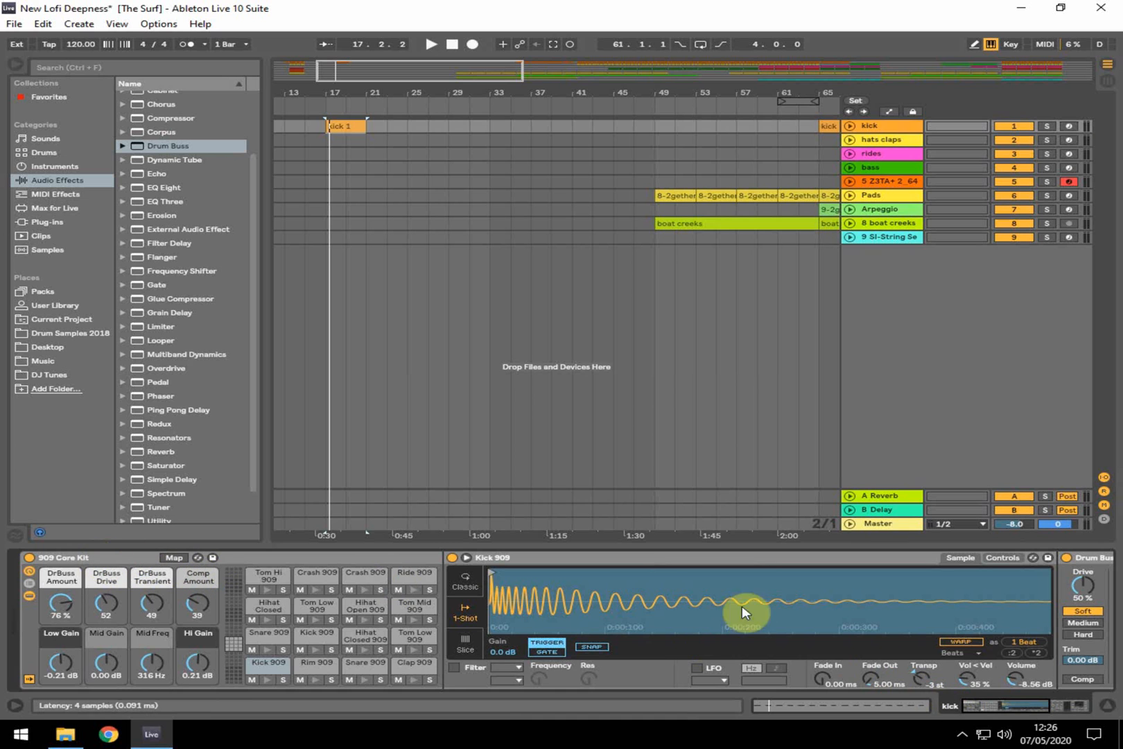
left_click_drag(950, 702, 995, 702)
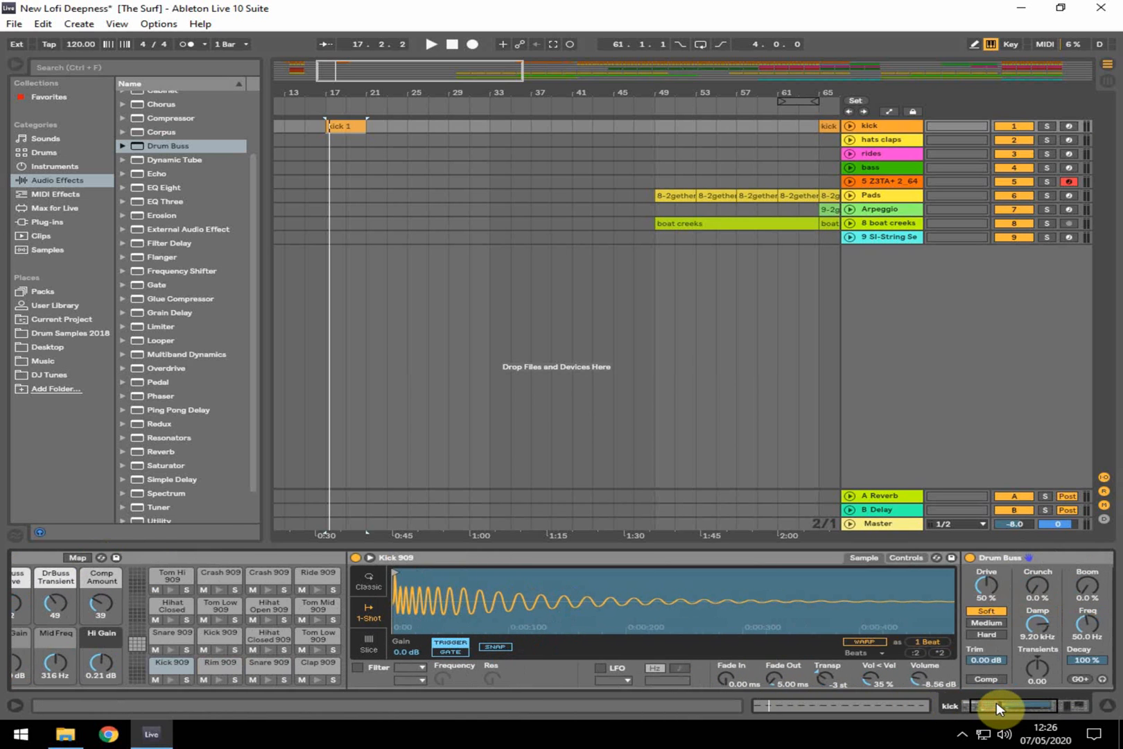
double_click(1064, 563)
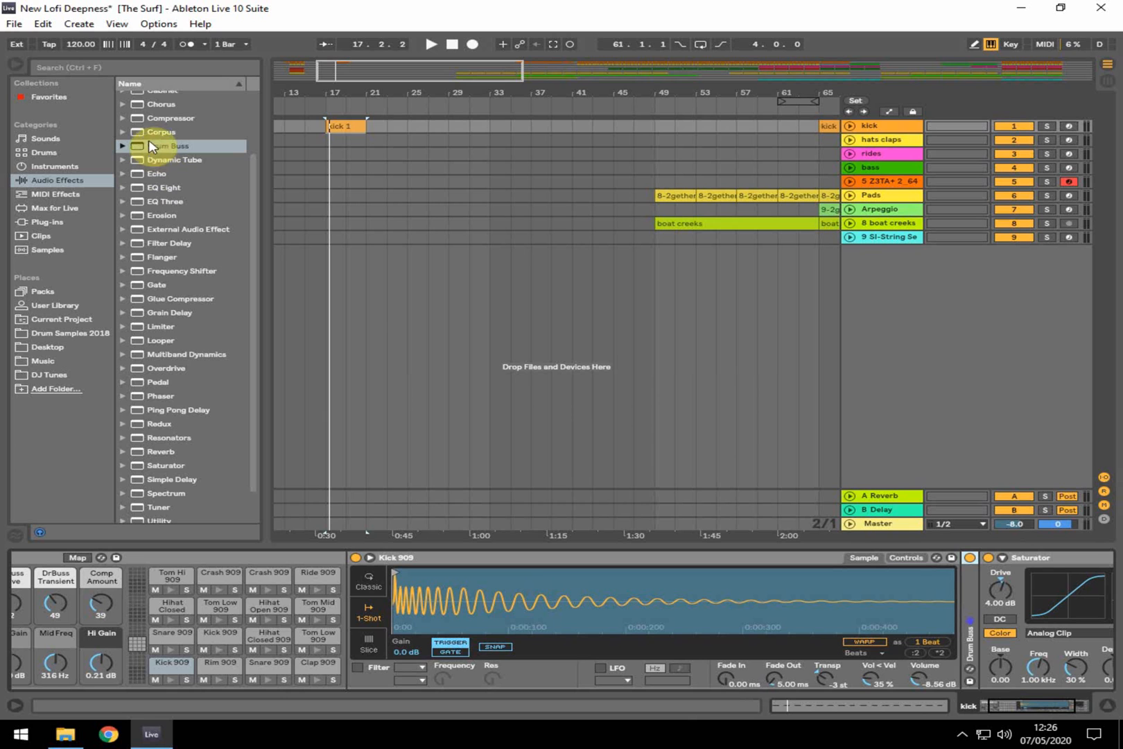
- Audition the Snare 909 and Clap 909 pads, and return to the Kick 909 device chain to view its Saturator
left_click(158, 667)
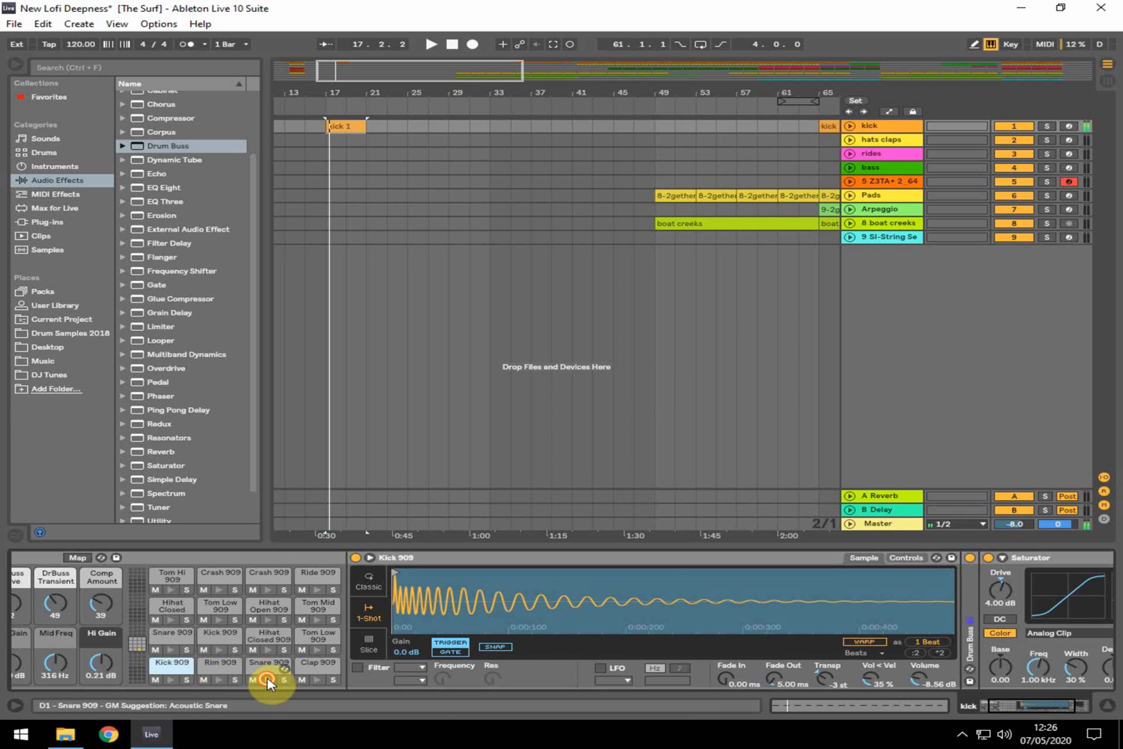
left_click(267, 677)
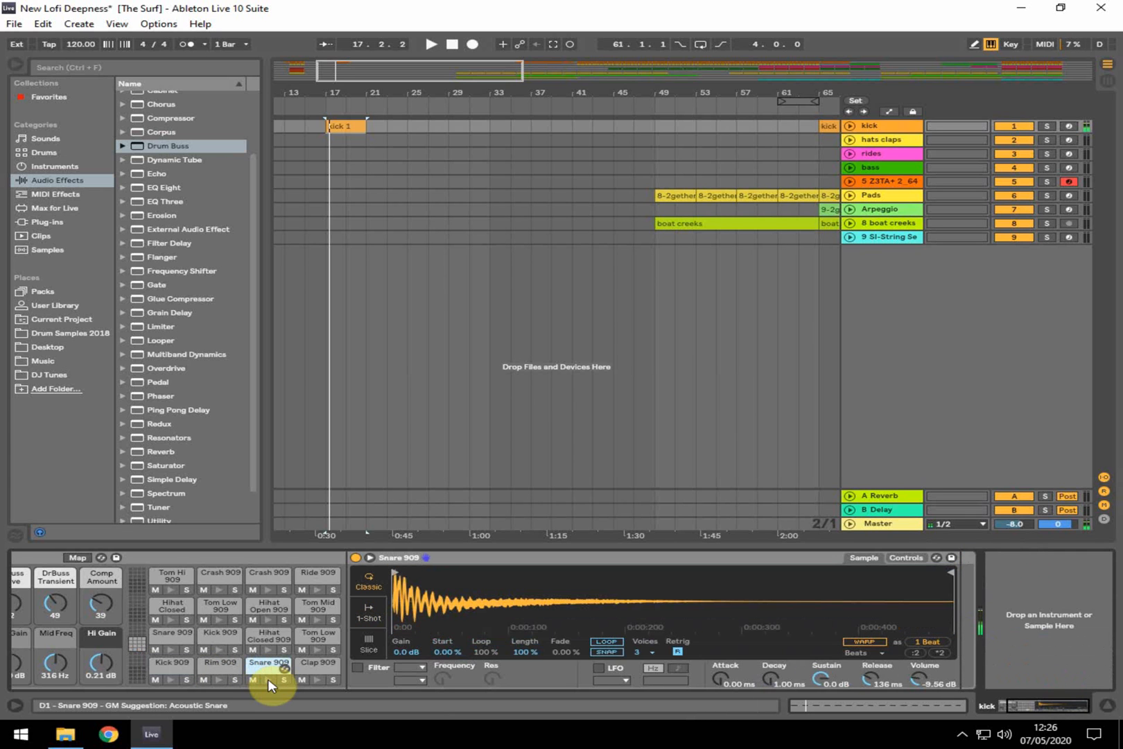
left_click(310, 672)
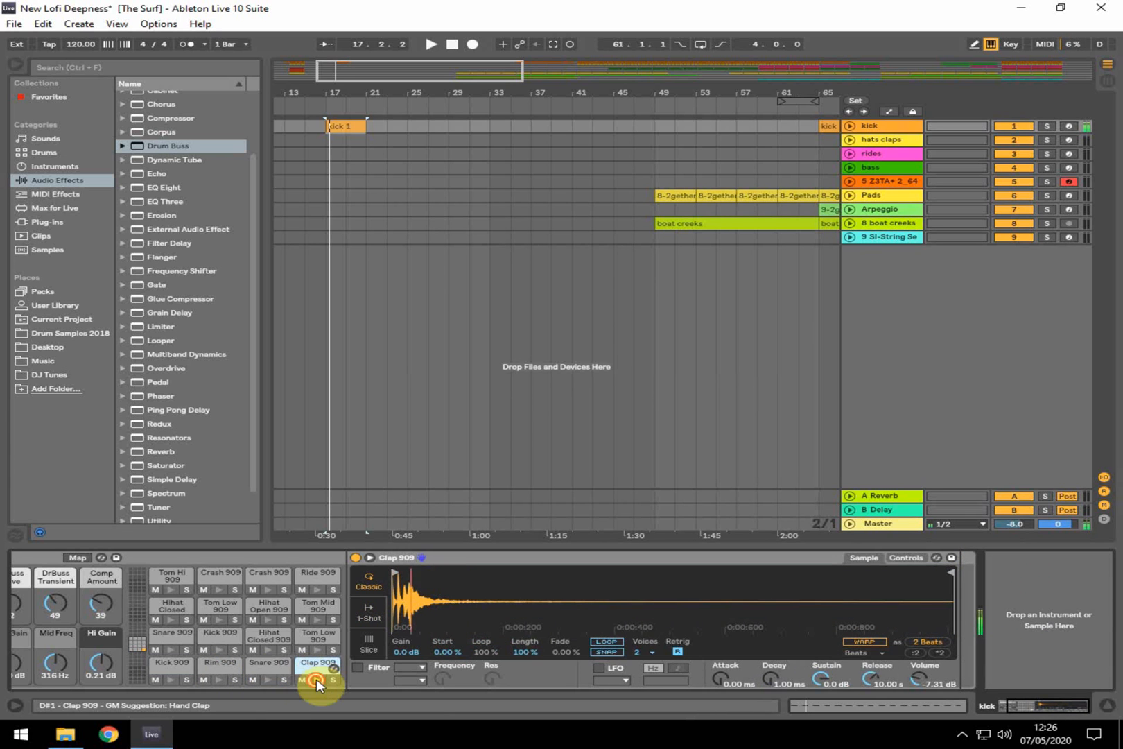
left_click(171, 673)
left_click(998, 702)
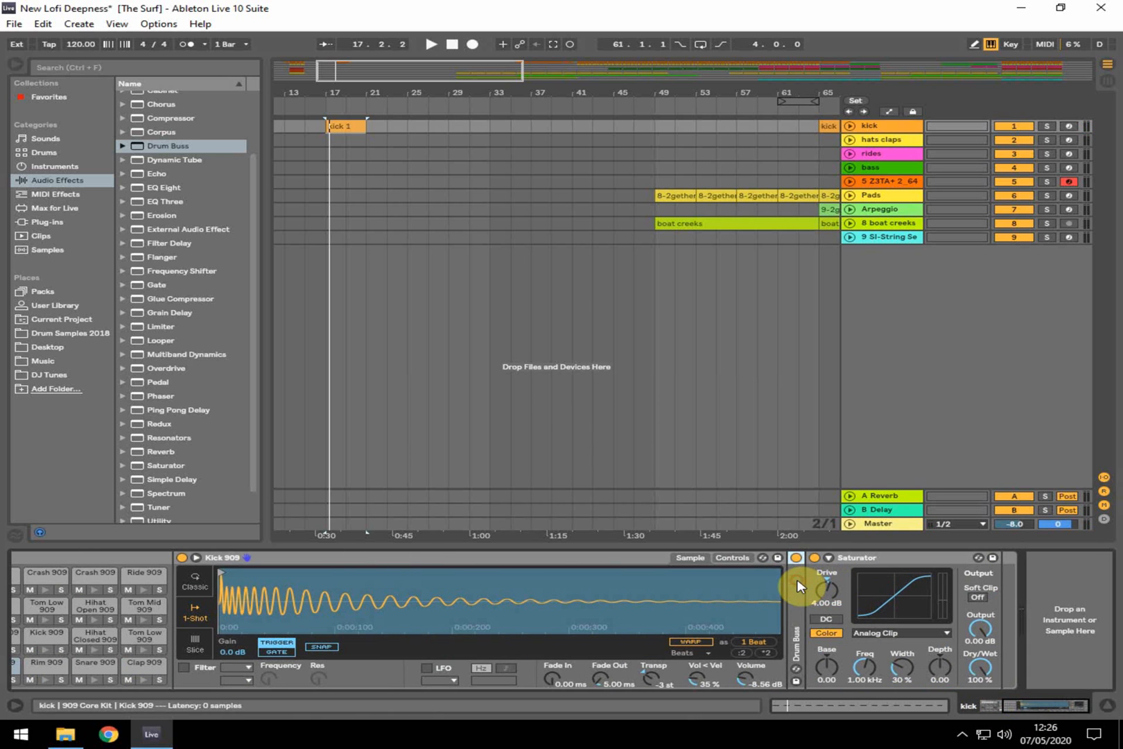
- Play the kick clip and compare the Crash 909 pad's device chain with the Kick 909 pad's
key("space")
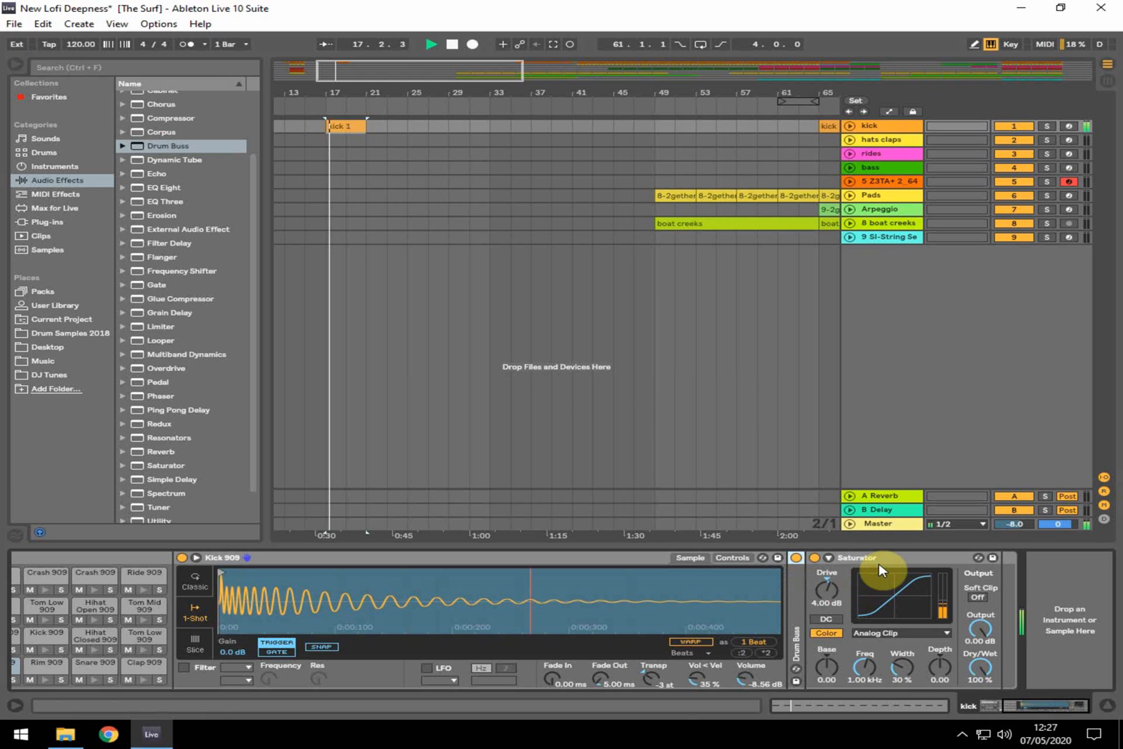
left_click(95, 573)
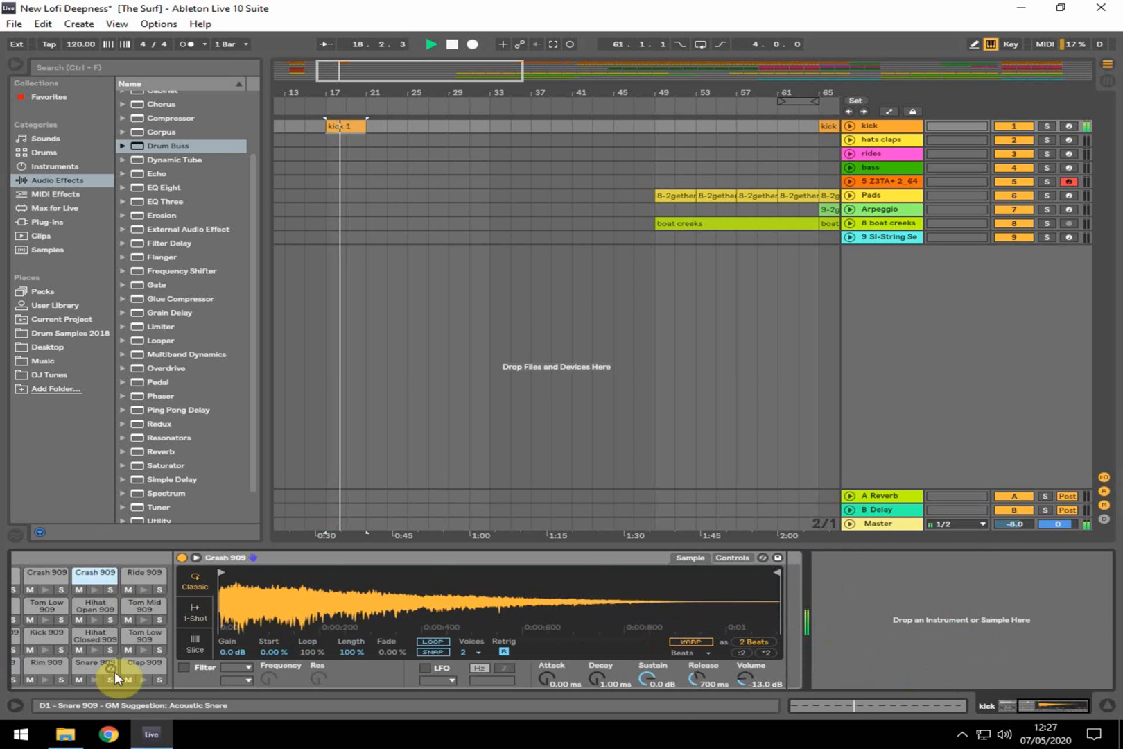
left_click(1037, 706)
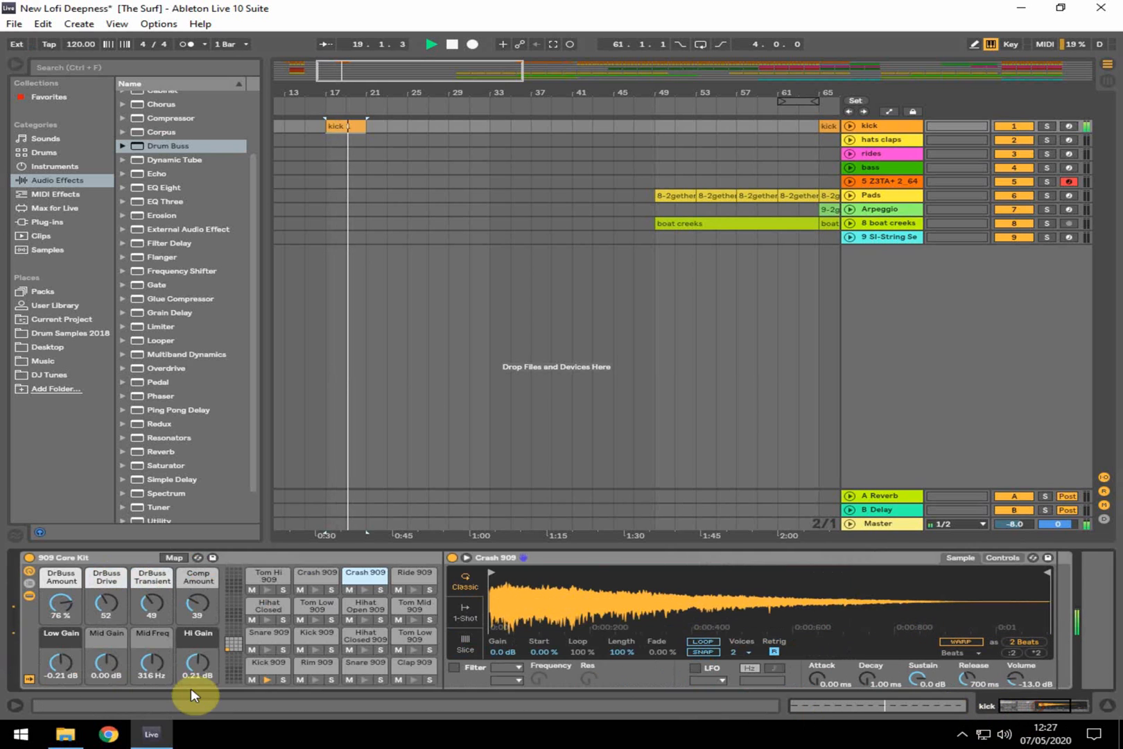
left_click(276, 667)
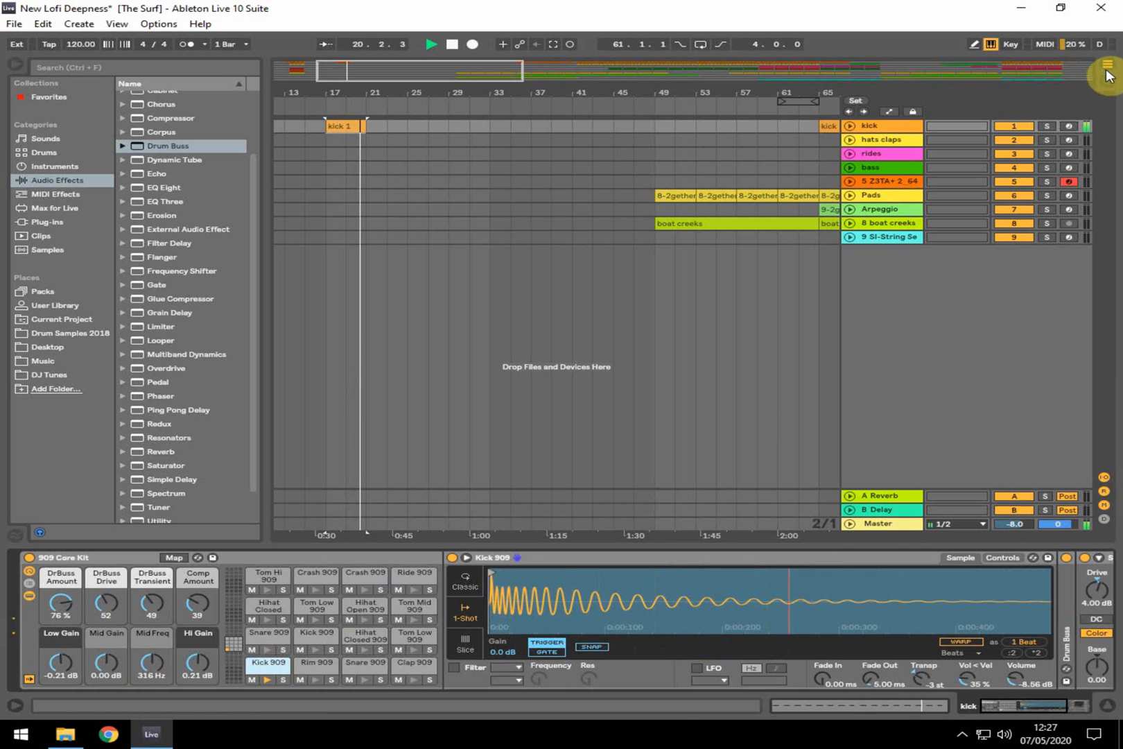
- Stop playback and set the arrangement loop to the kick clip spanning bars 17 to 21
key("space")
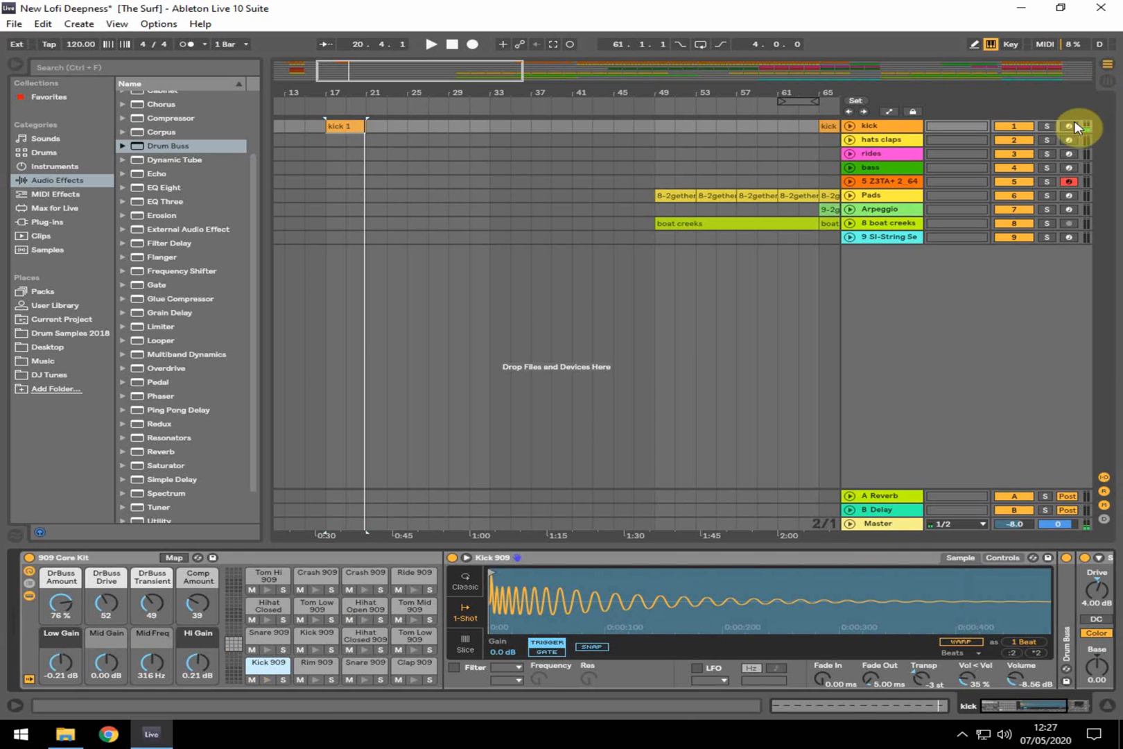
left_click(901, 126)
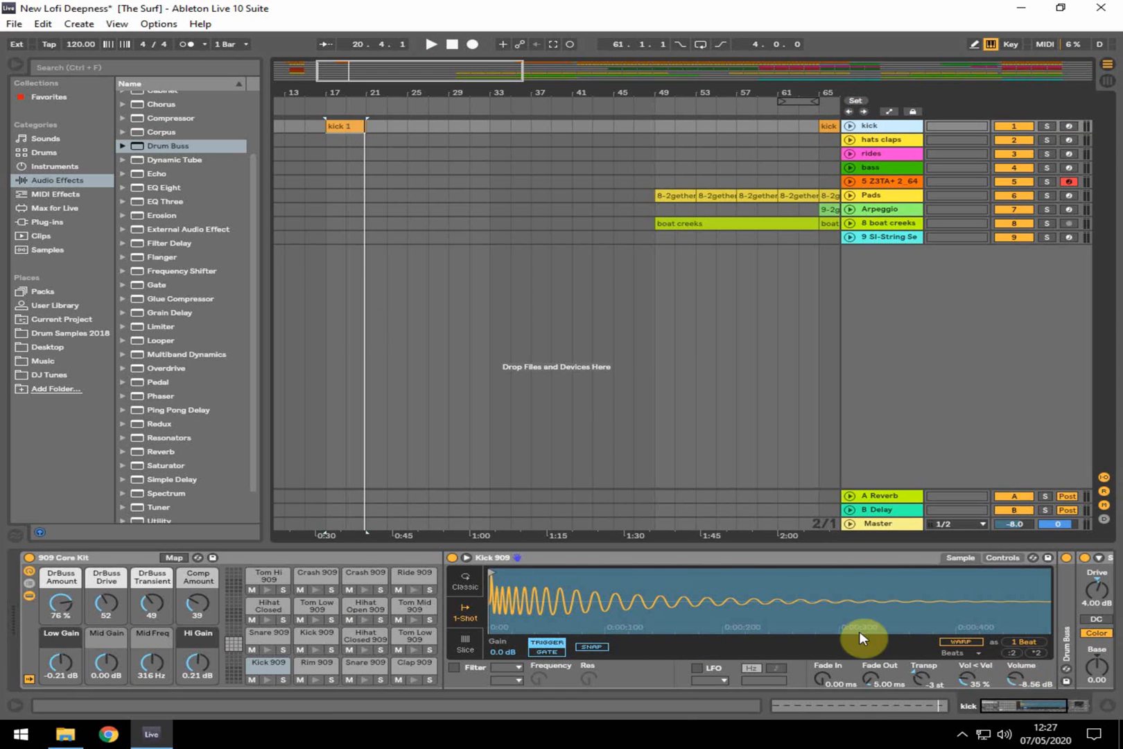
right_click(345, 125)
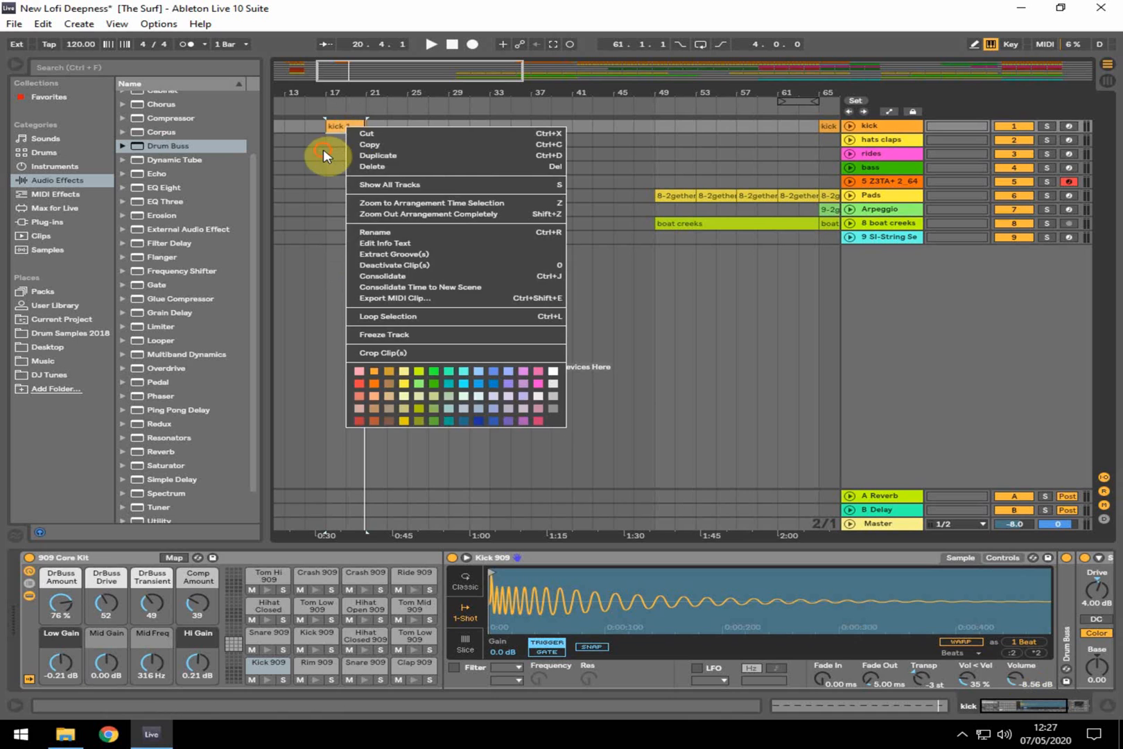
left_click(323, 149)
left_click(346, 135)
right_click(346, 130)
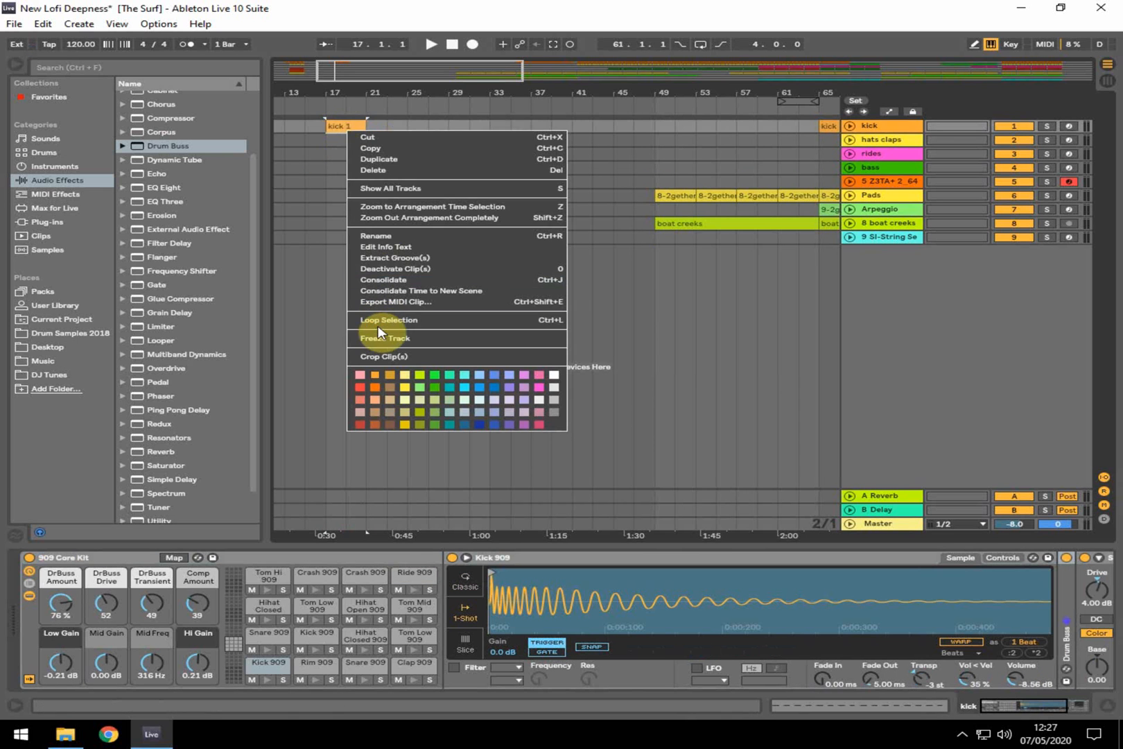
left_click(378, 321)
right_click(357, 124)
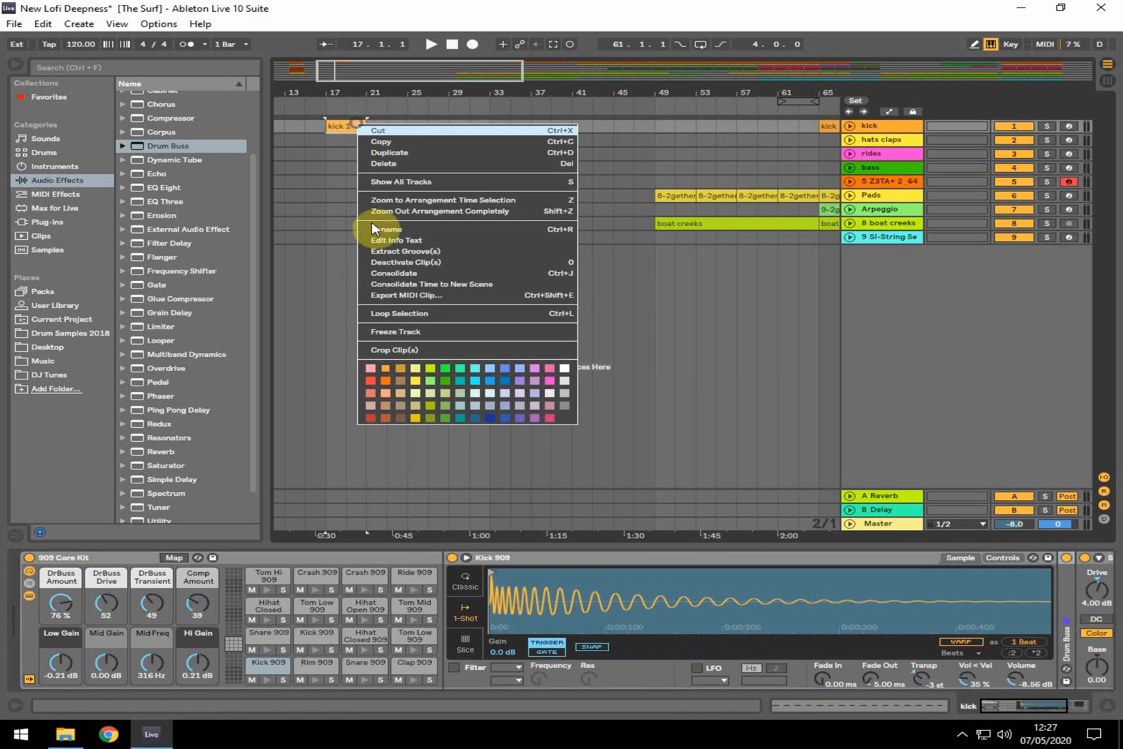
left_click(426, 314)
- Copy a hats claps clip to bar 17 and open its notes in an editor sized to leave the tracks visible
left_click_drag(688, 92, 683, 42)
left_click_drag(597, 139, 340, 141)
double_click(340, 141)
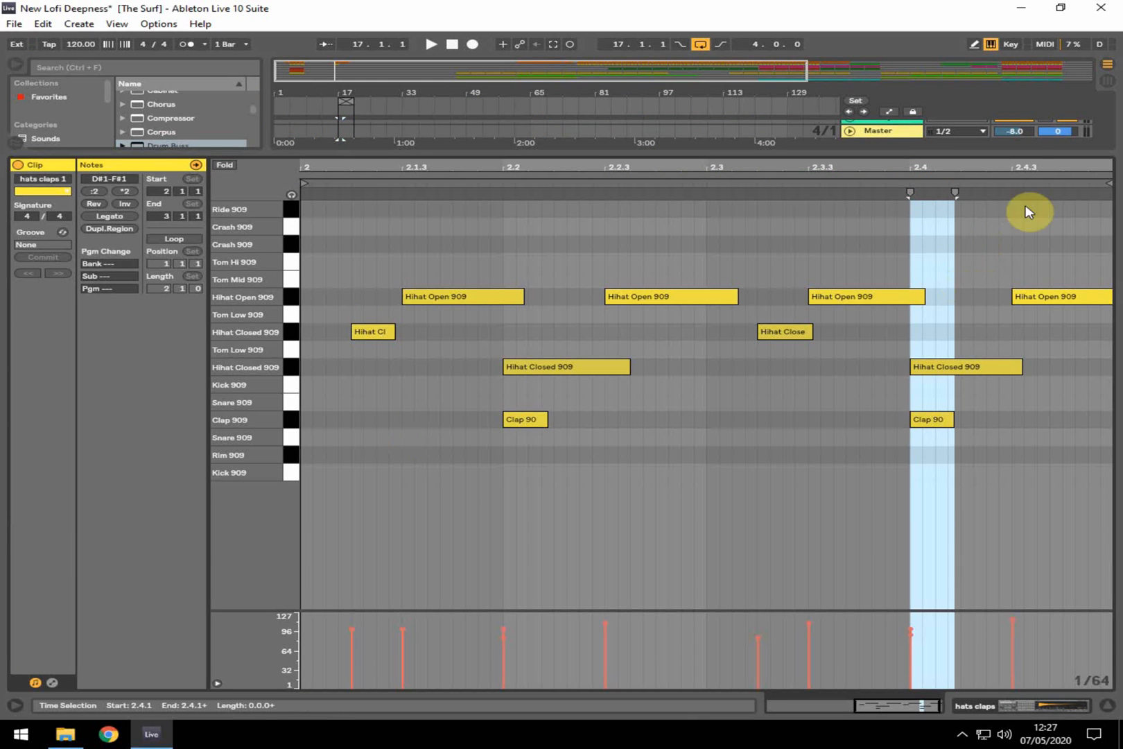
left_click_drag(1011, 153, 1014, 311)
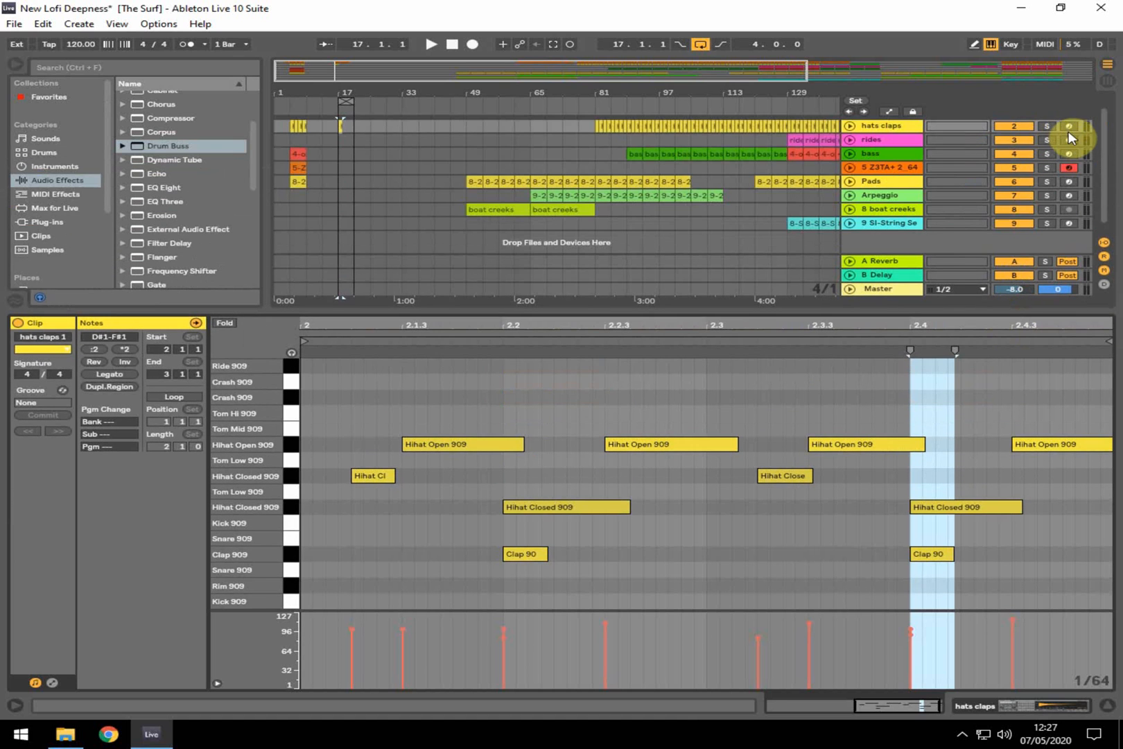
- Arm the hats claps track and fill bars 17 to 21 with copies of its clip while playing the loop
left_click(1070, 129)
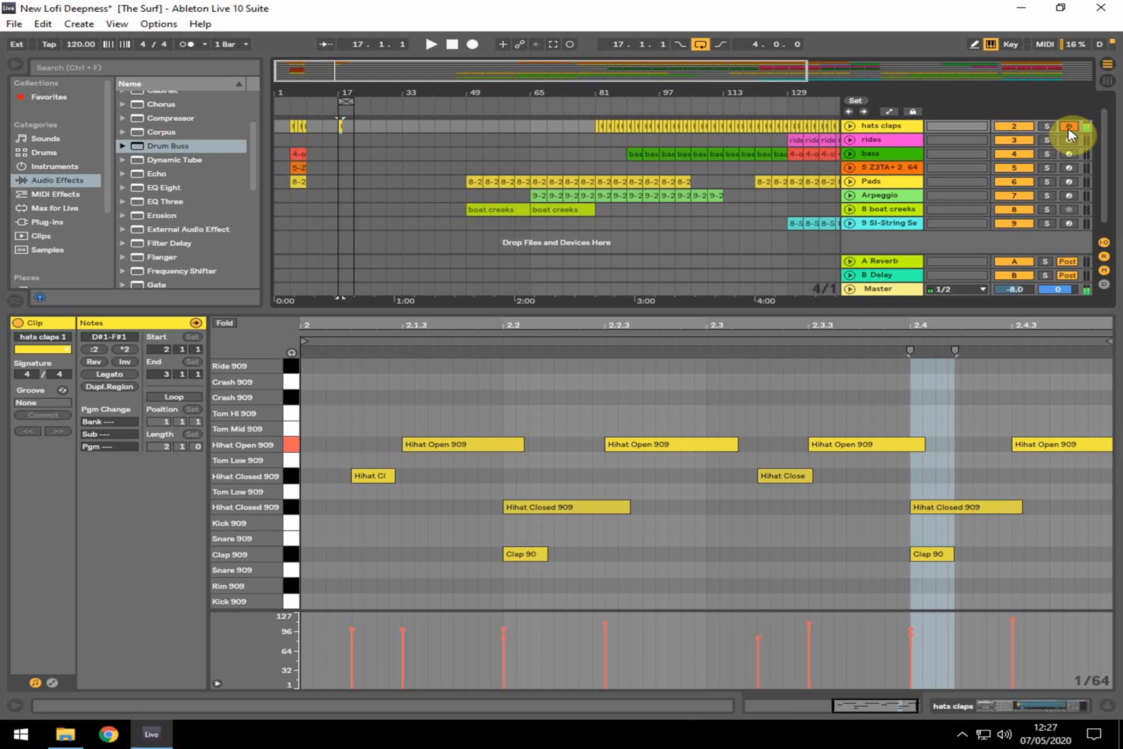
key("space")
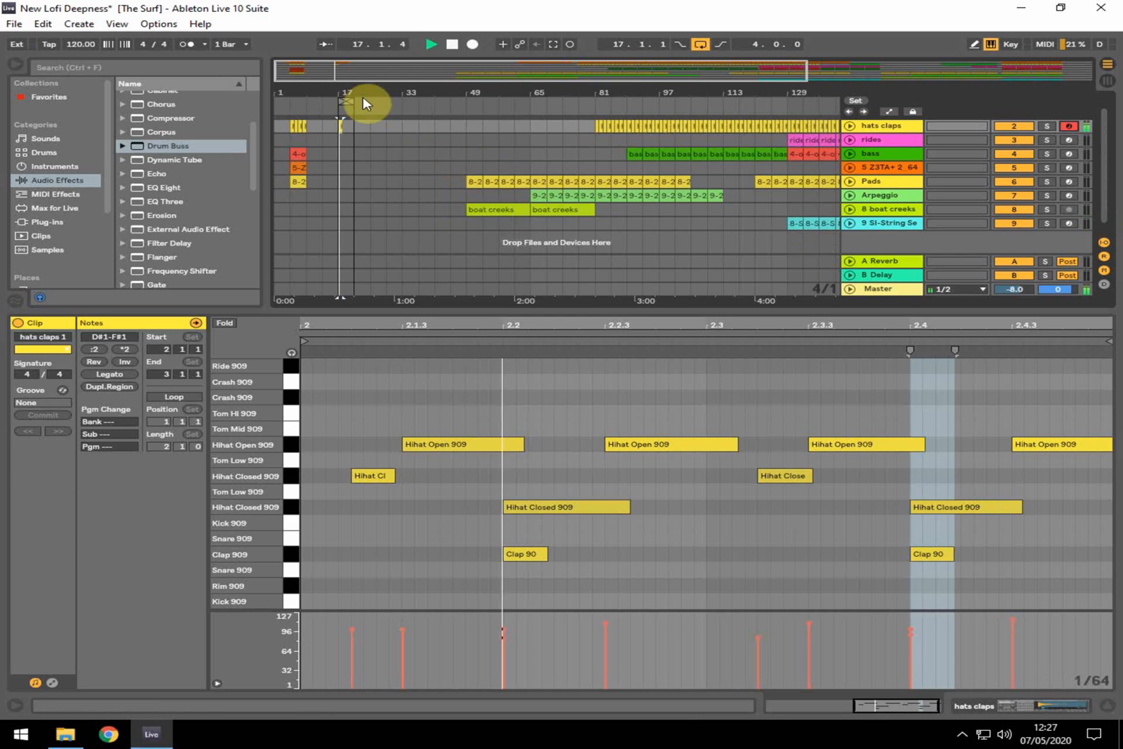
left_click_drag(364, 100, 384, 150)
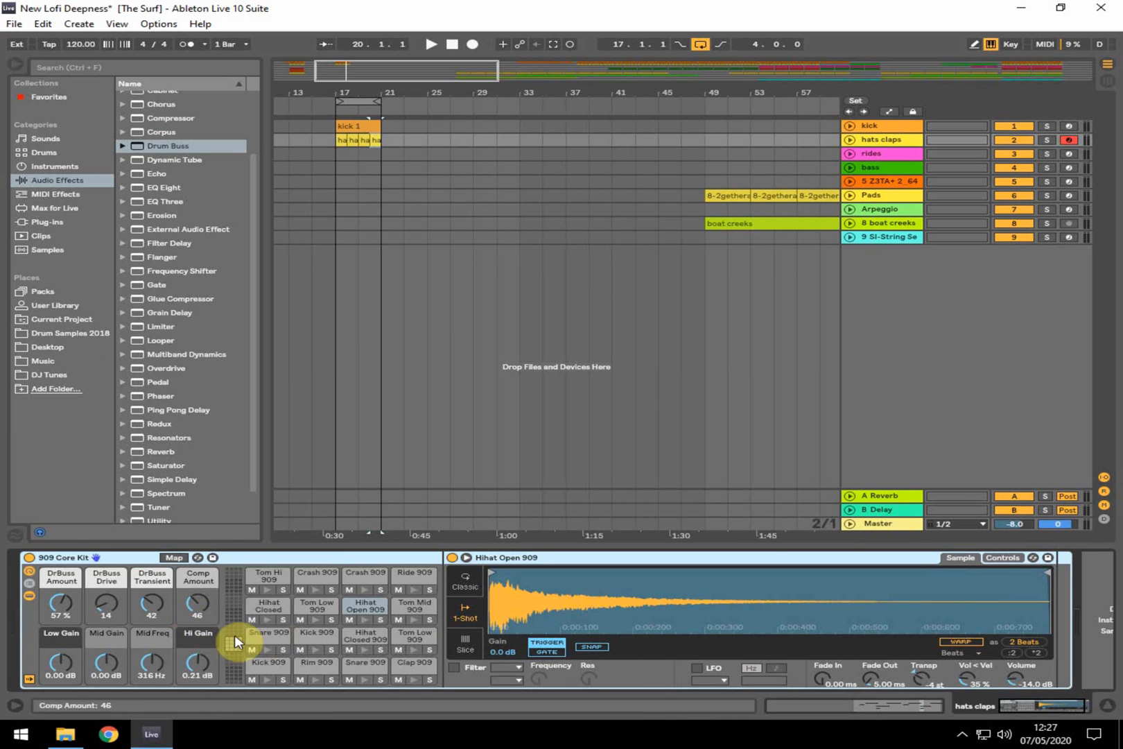
- Inspect the Snare 909 and Hihat Closed 909 pads of the hats claps kit and audition the Hihat Open 909 pad repeatedly
left_click(264, 635)
left_click(355, 636)
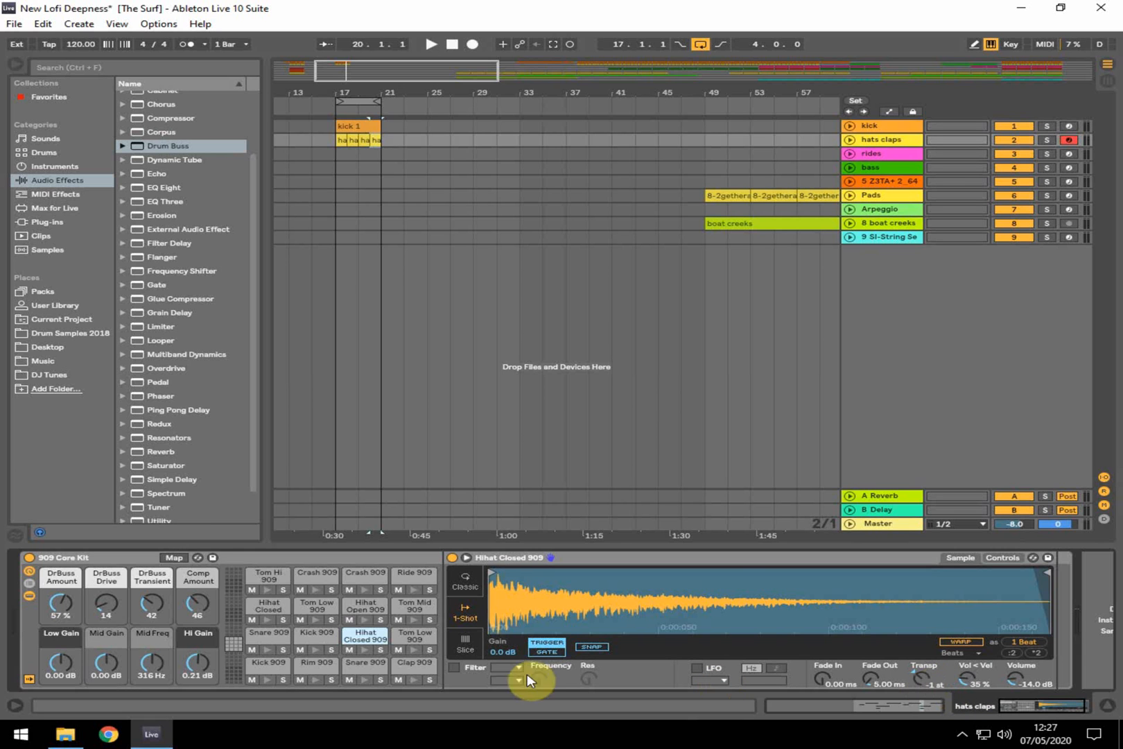
left_click(267, 607)
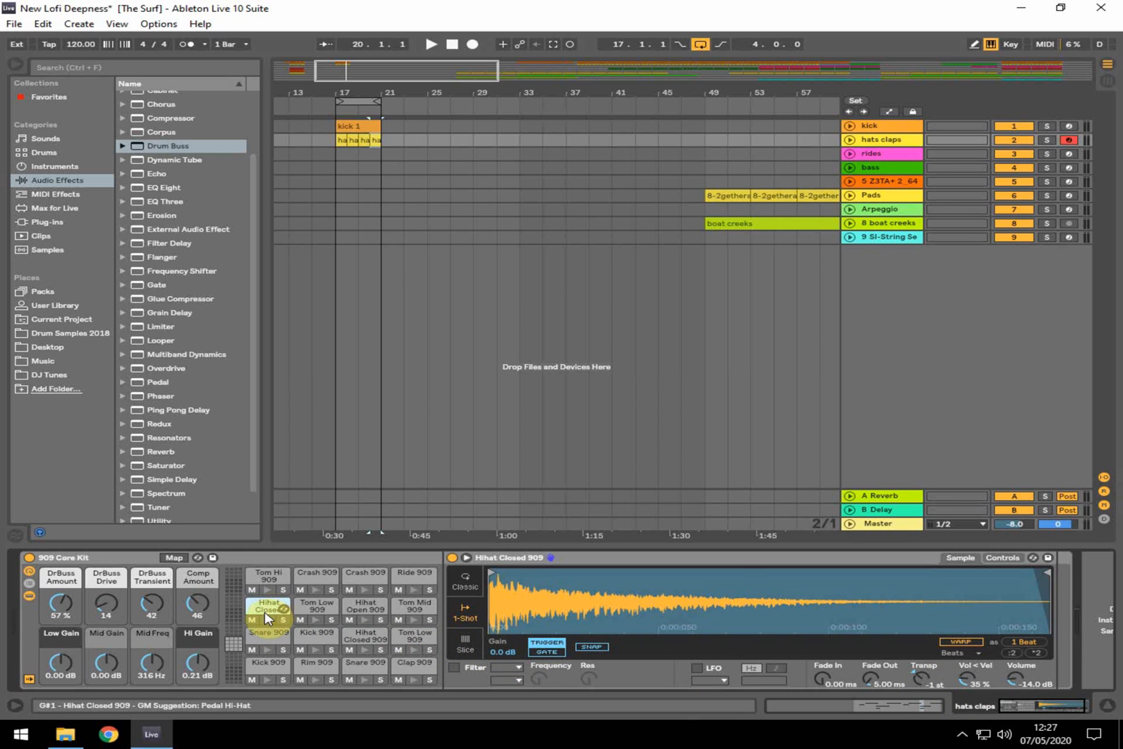
left_click(264, 619)
left_click(351, 609)
left_click(361, 621)
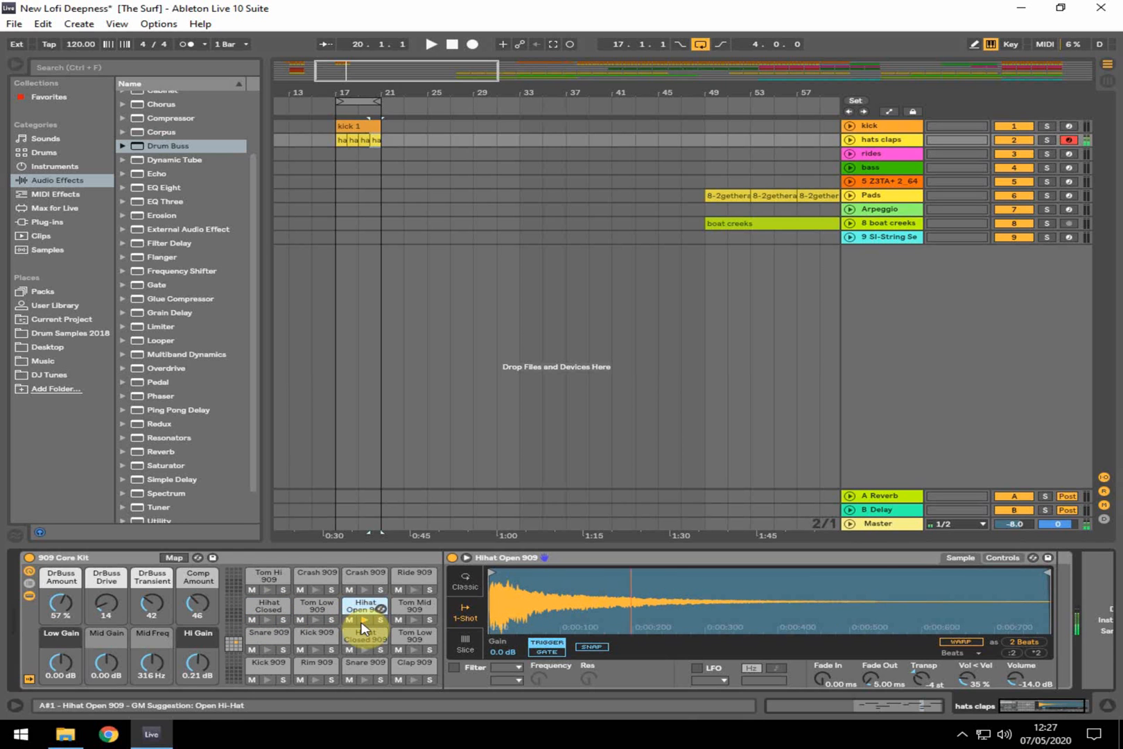
left_click(361, 621)
left_click(361, 621)
left_click(362, 621)
left_click(361, 621)
left_click(361, 621)
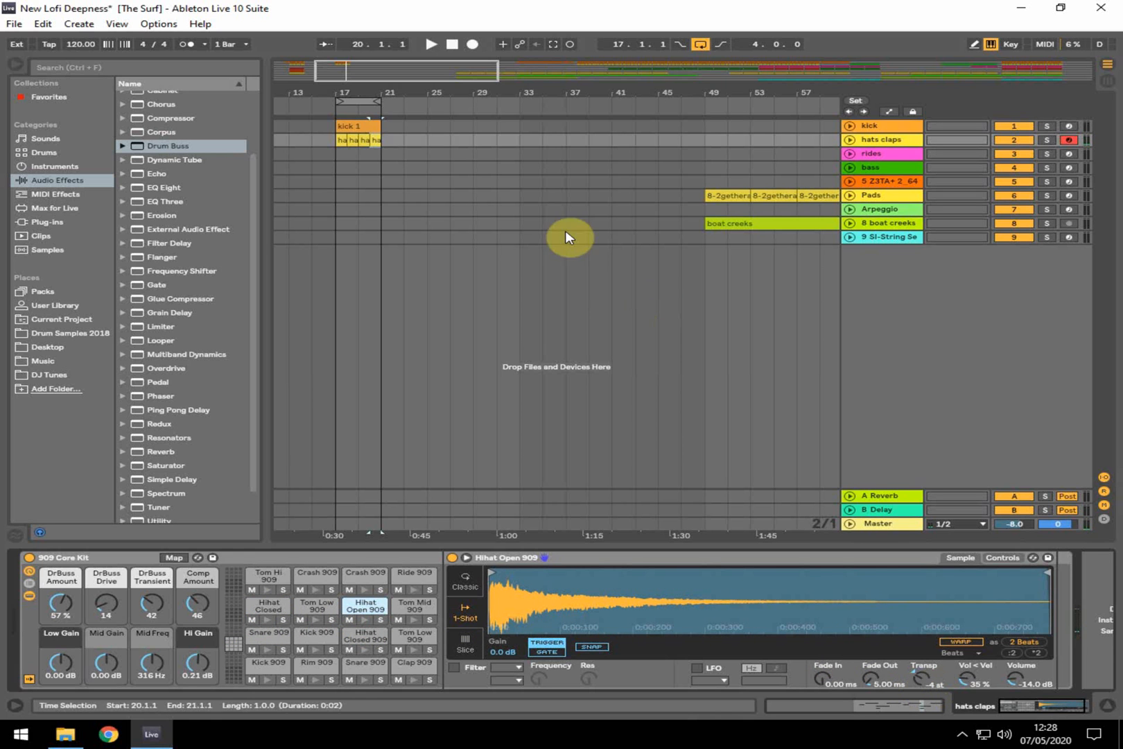
- Play the looped kick and hats claps clips from bar 17 and stop playback
left_click(334, 139)
key("space")
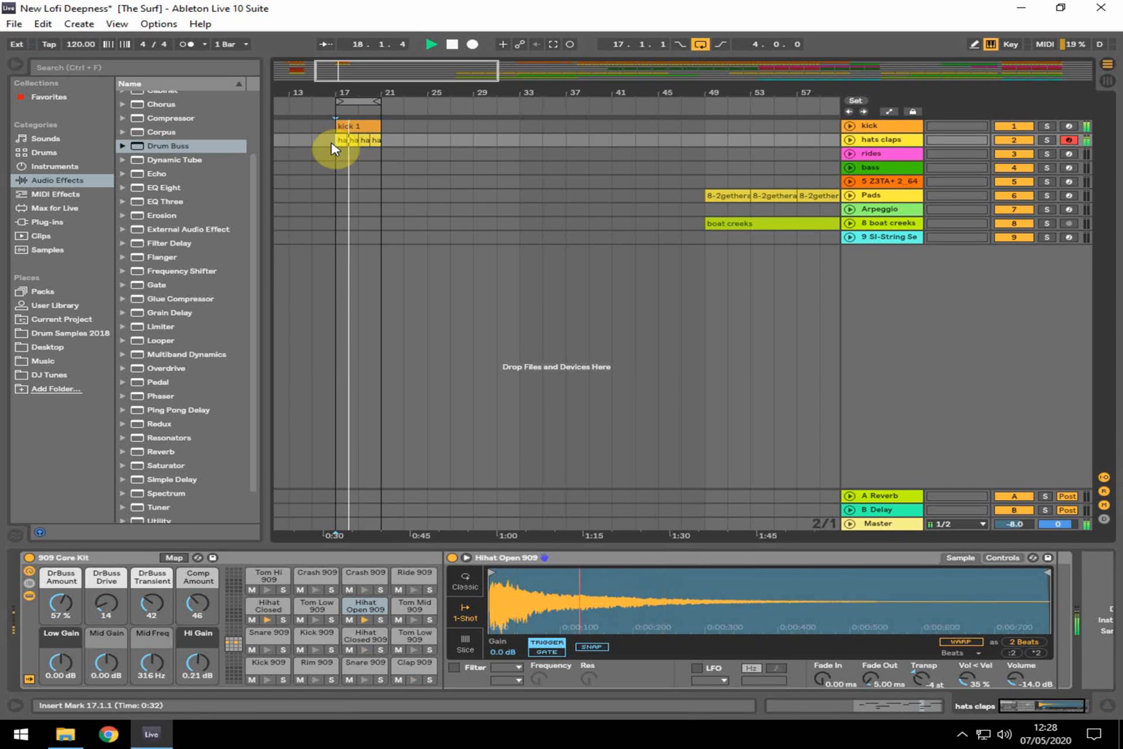
key("space")
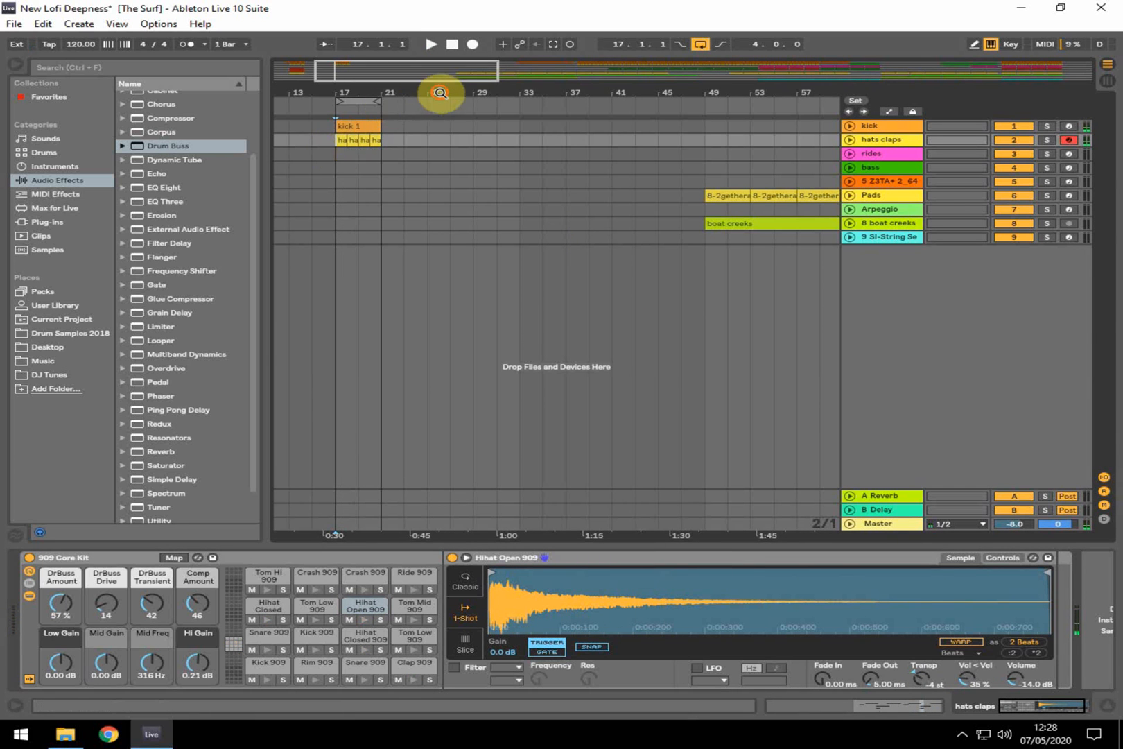
- Copy a rides clip to bar 17 under the hats claps clips and open its notes
left_click_drag(439, 93, 439, 52)
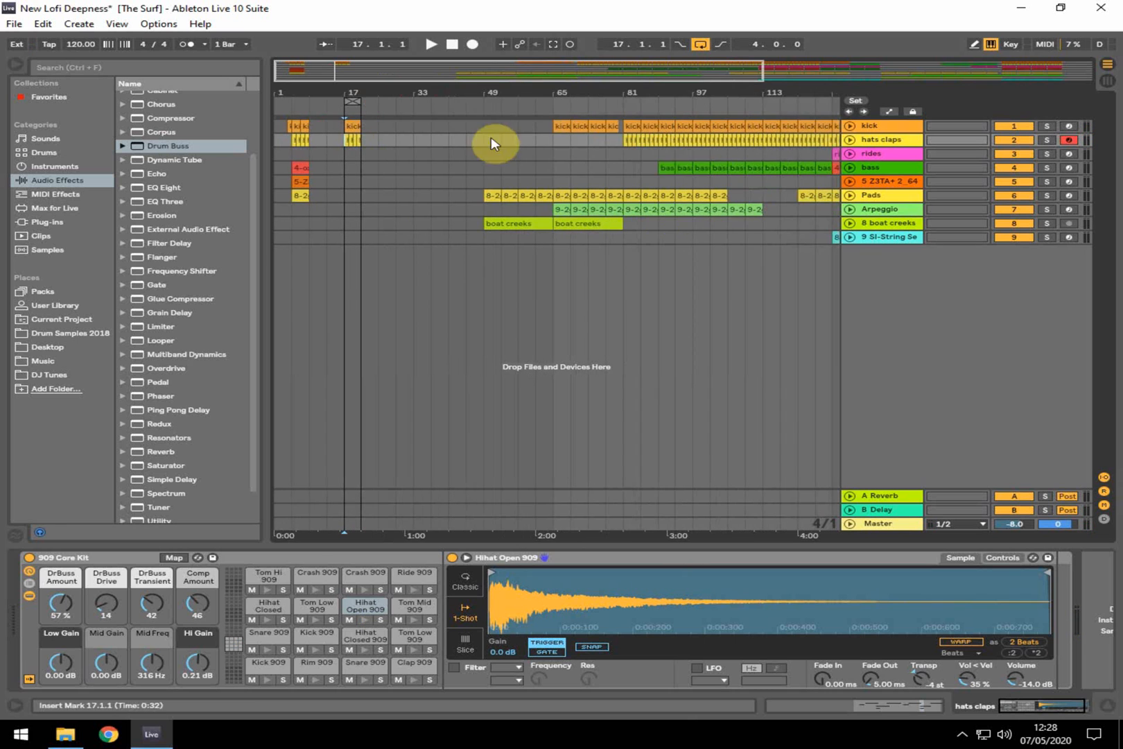
left_click_drag(785, 96, 730, 96)
left_click_drag(782, 154, 299, 155)
double_click(299, 155)
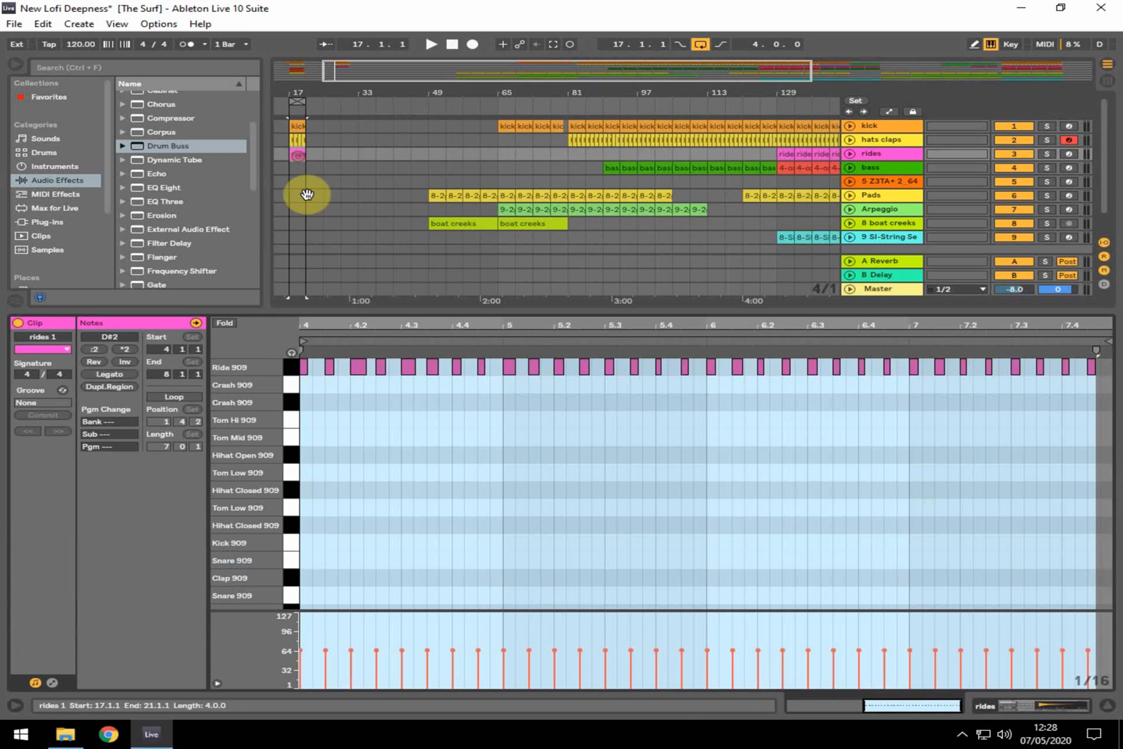
- Play the loop with the rides track soloed and unsoloed, and view the Ride 909 sample in its 909 Core Kit
key("space")
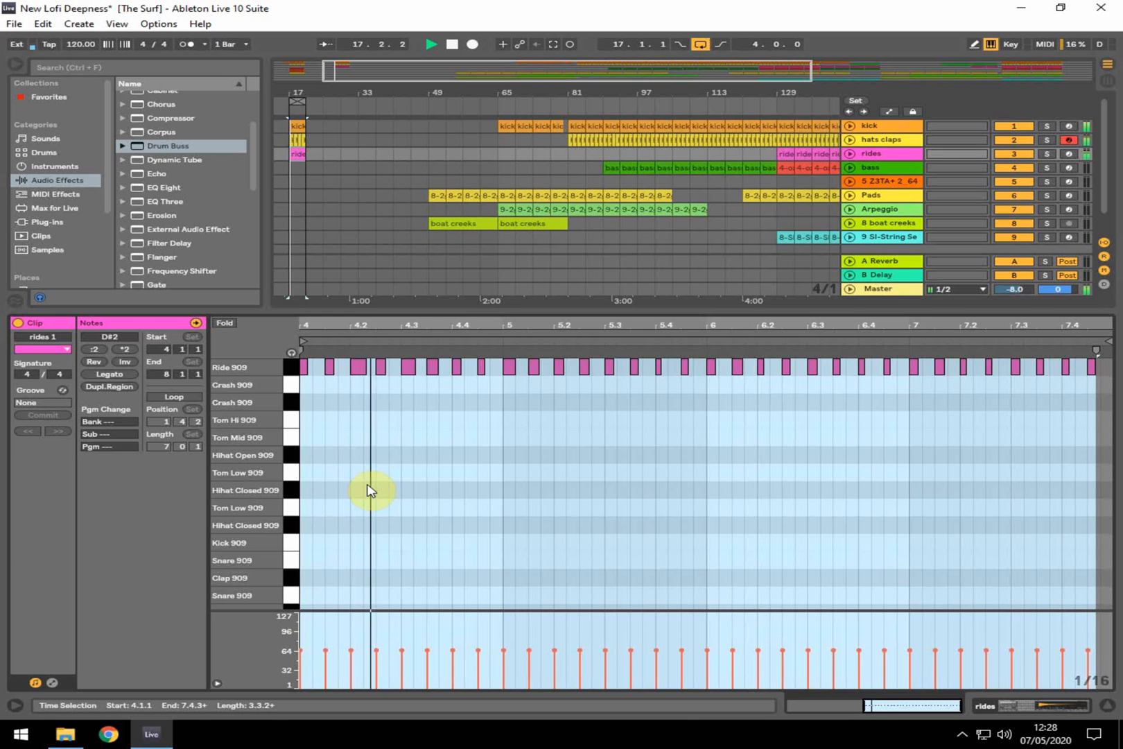
left_click(1048, 155)
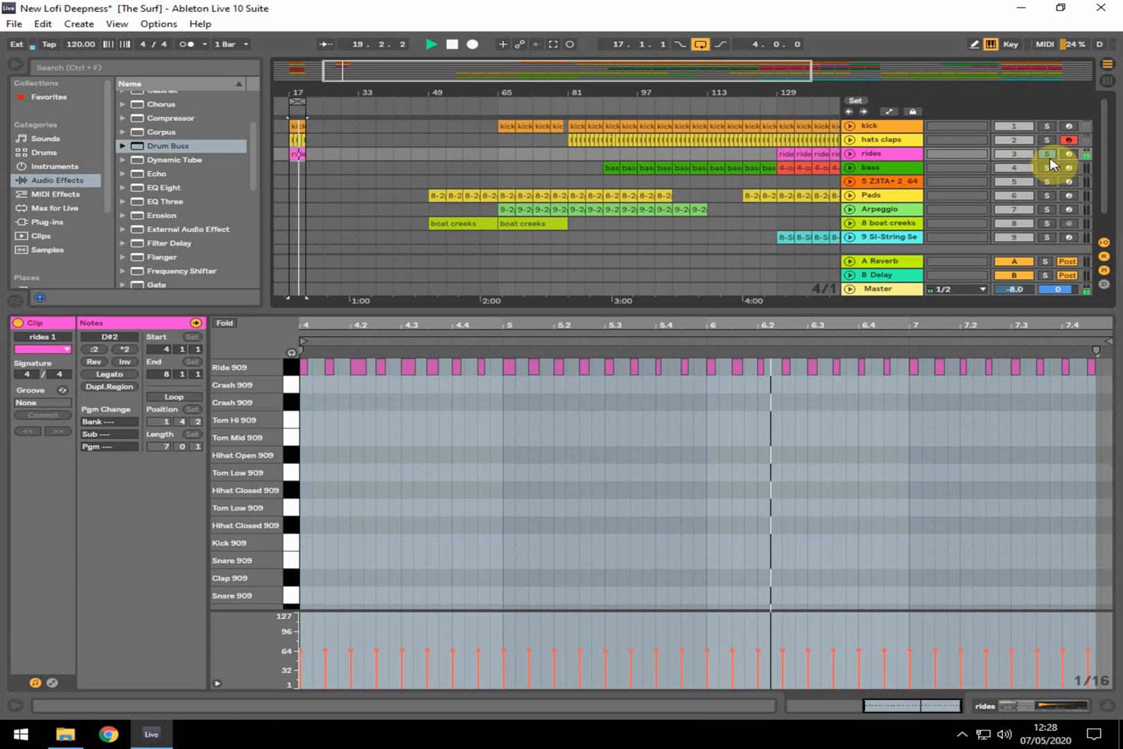
left_click(1049, 155)
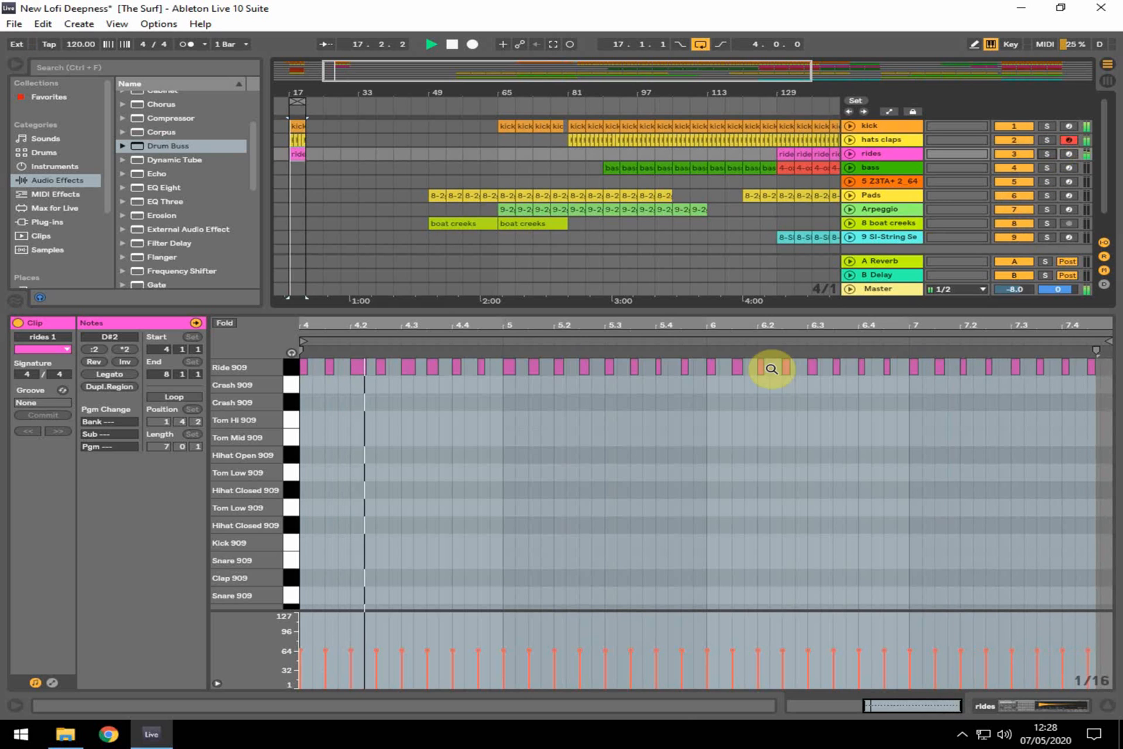
left_click(1038, 702)
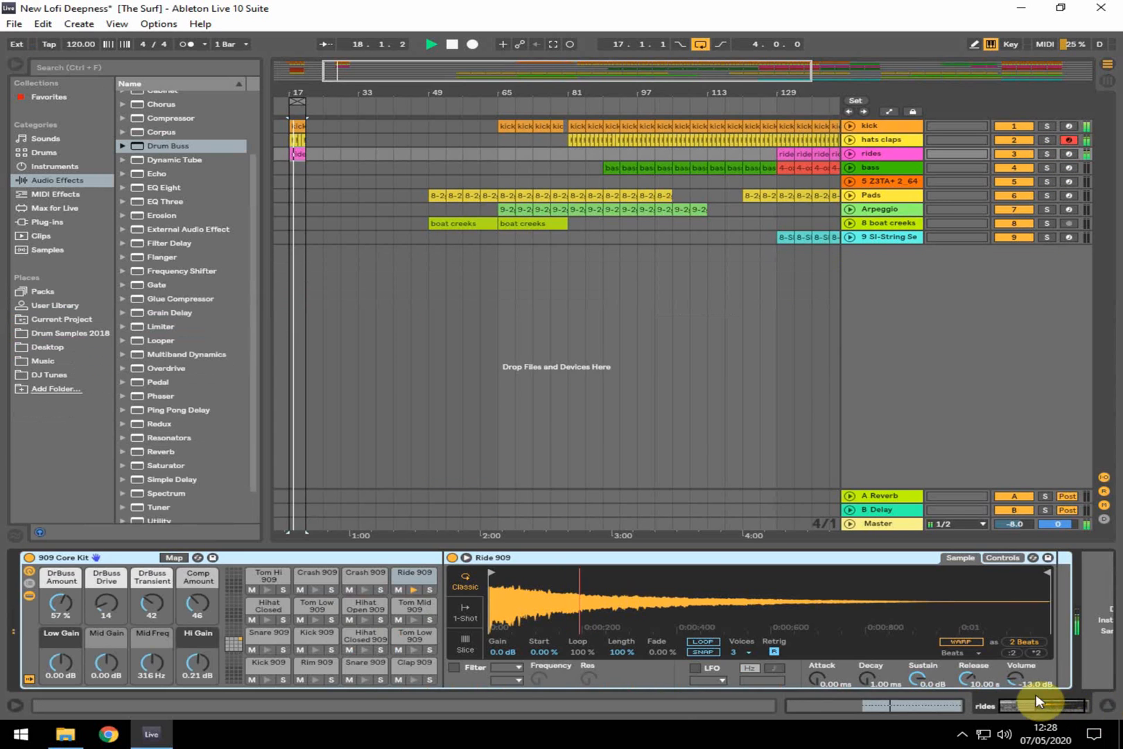
left_click(1107, 705)
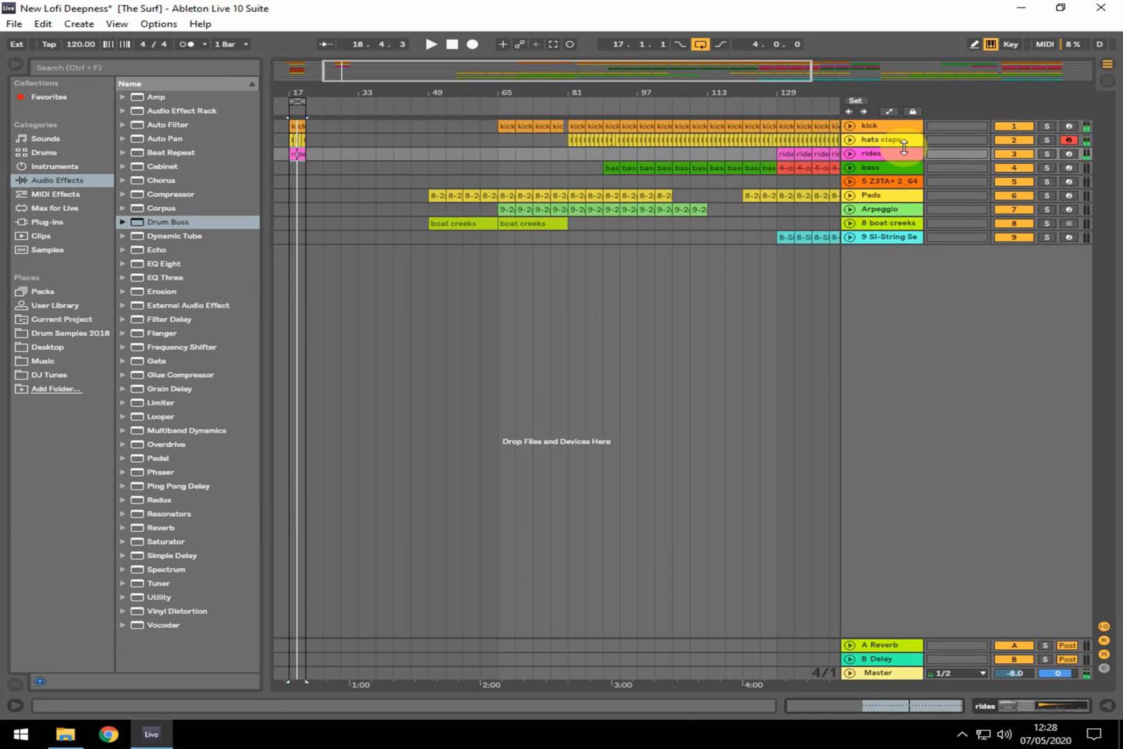
- Check the rides track in the Session mixer, and return to the arrangement to play the drum loop from bar 17
left_click(898, 153)
left_click(1110, 83)
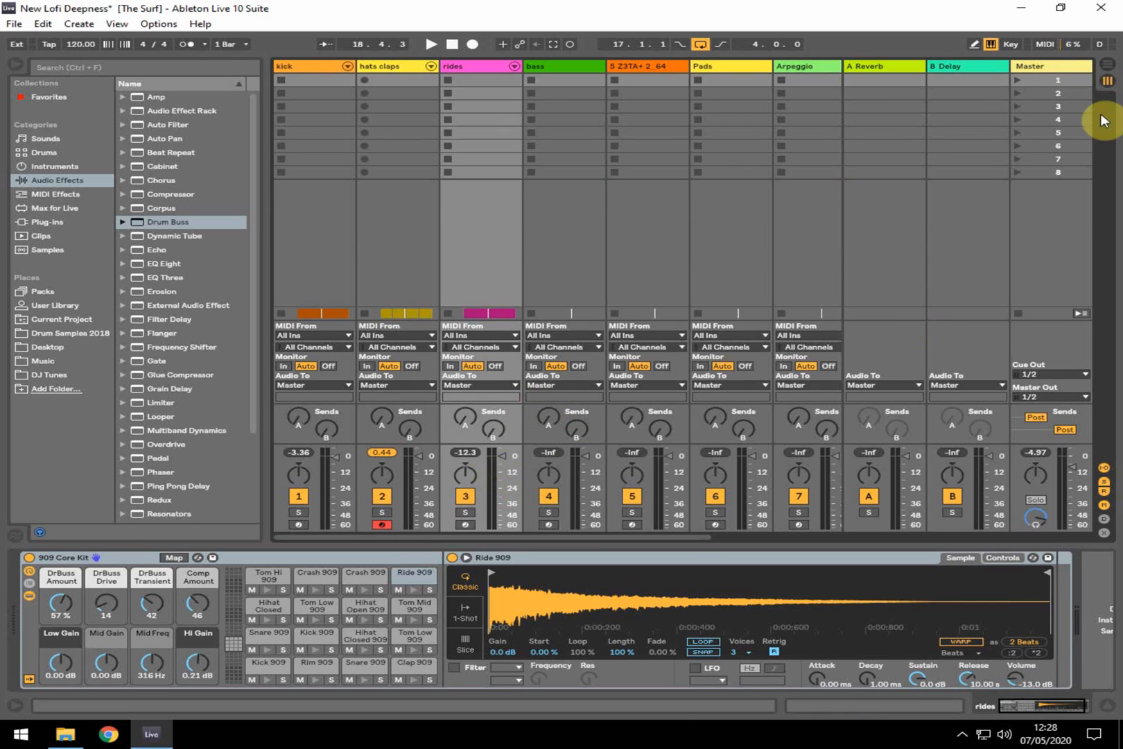
left_click(1108, 64)
left_click(297, 170)
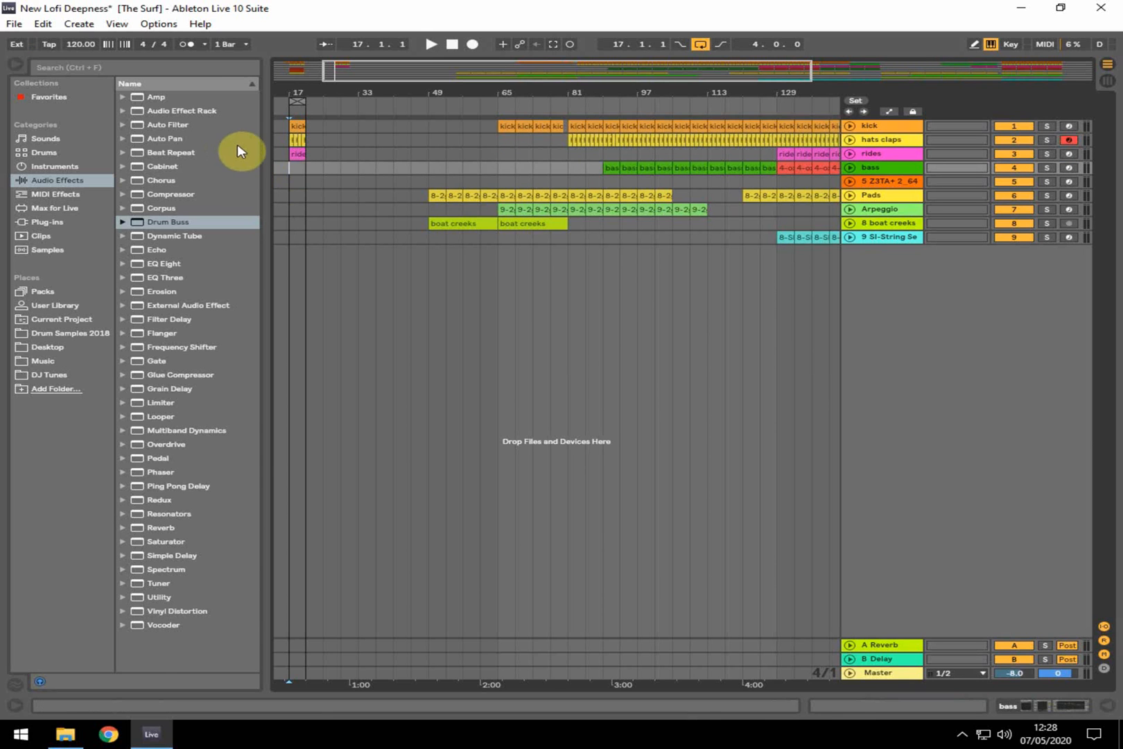
key("space")
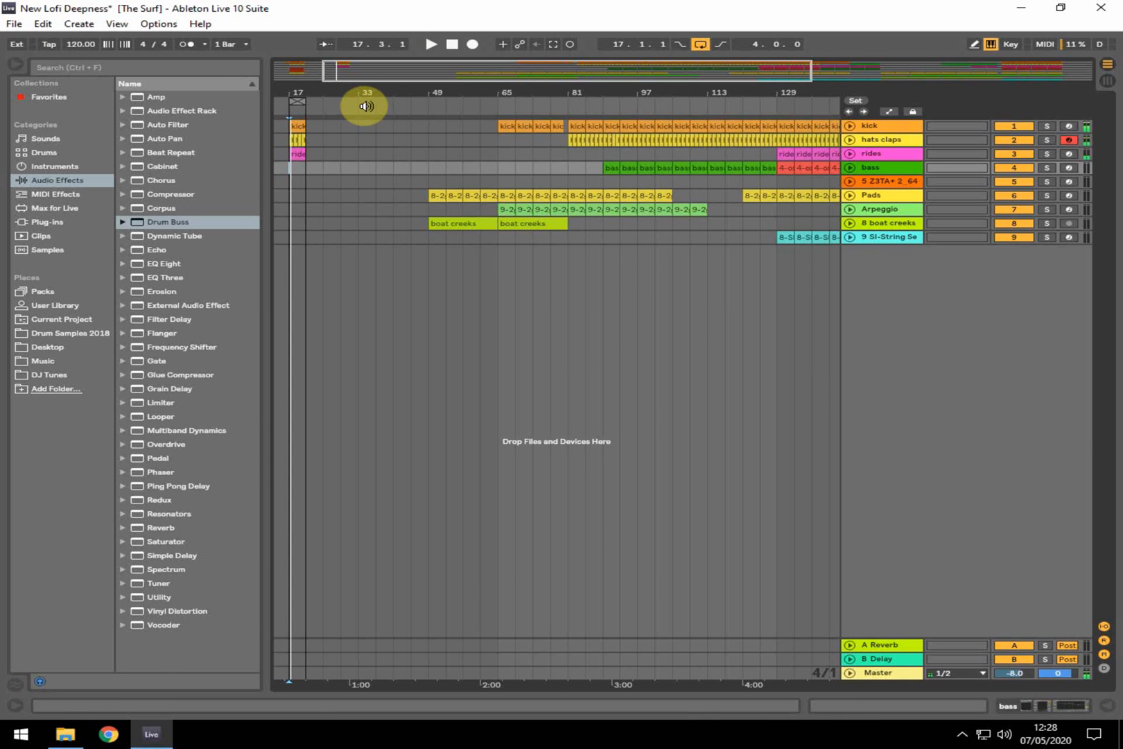
- Clear record arming from the hats claps and kick tracks
left_click_drag(382, 94, 383, 63)
left_click(1070, 127)
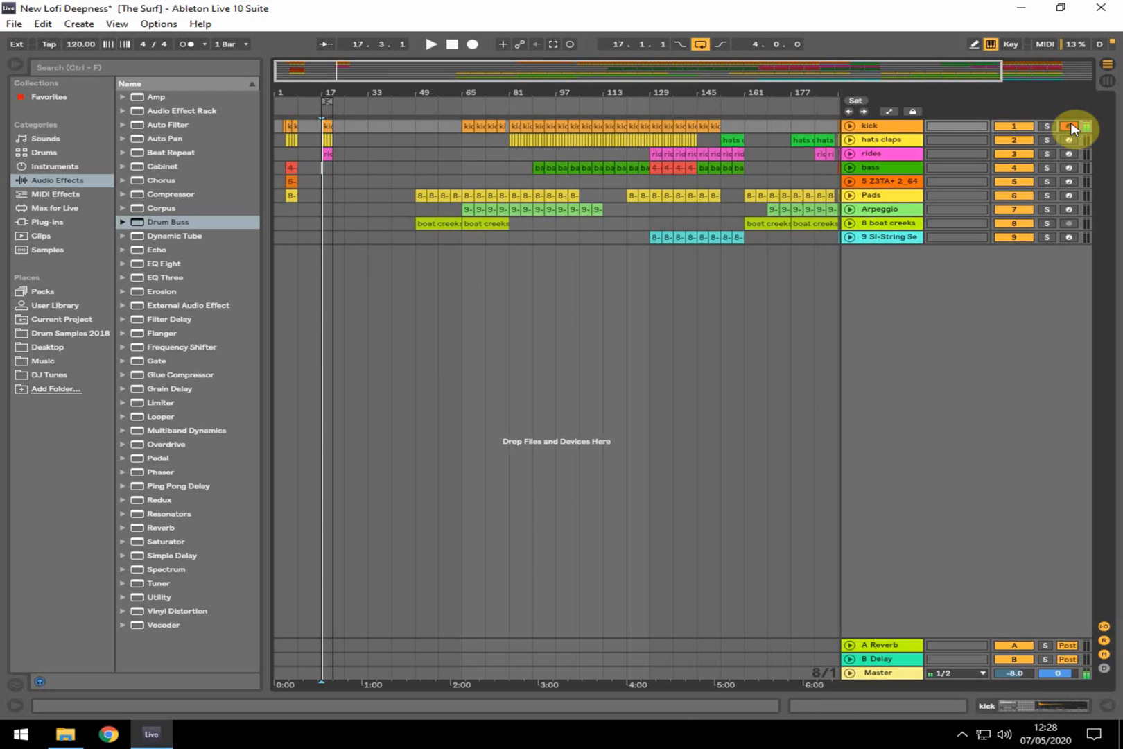
left_click(1069, 127)
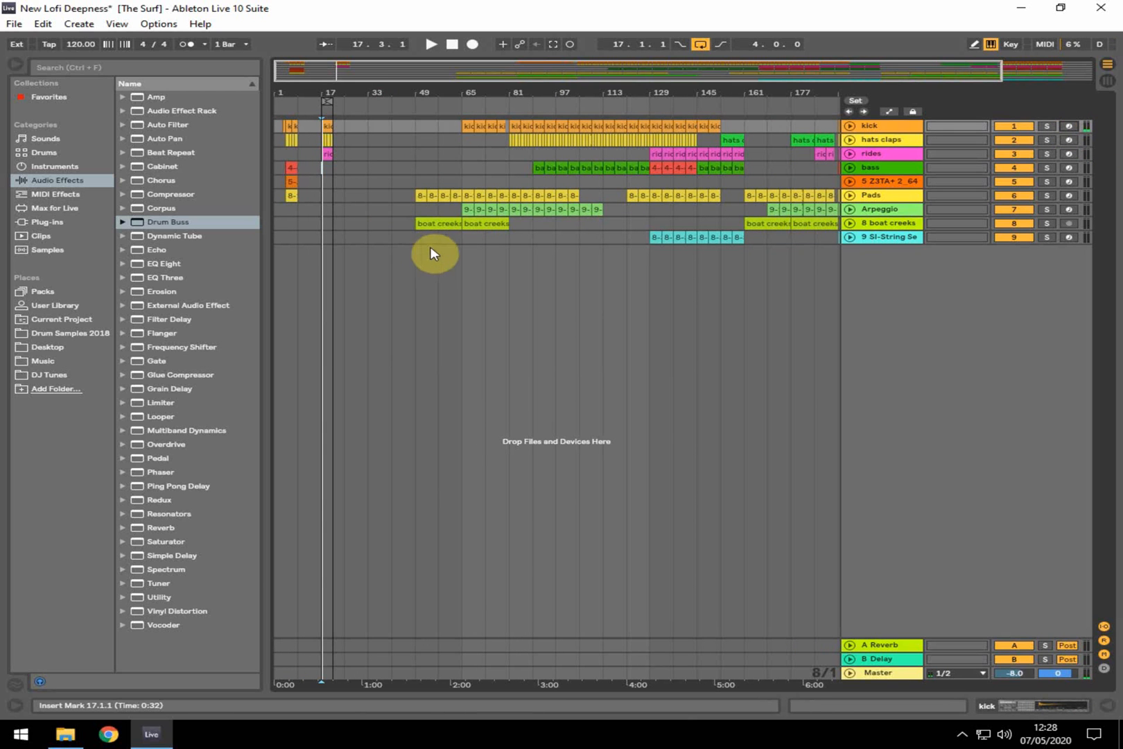
- Solo the hats claps track to hear its clips at bars 177 and 200, and unsolo it
left_click(793, 149)
left_click(1047, 140)
key("space")
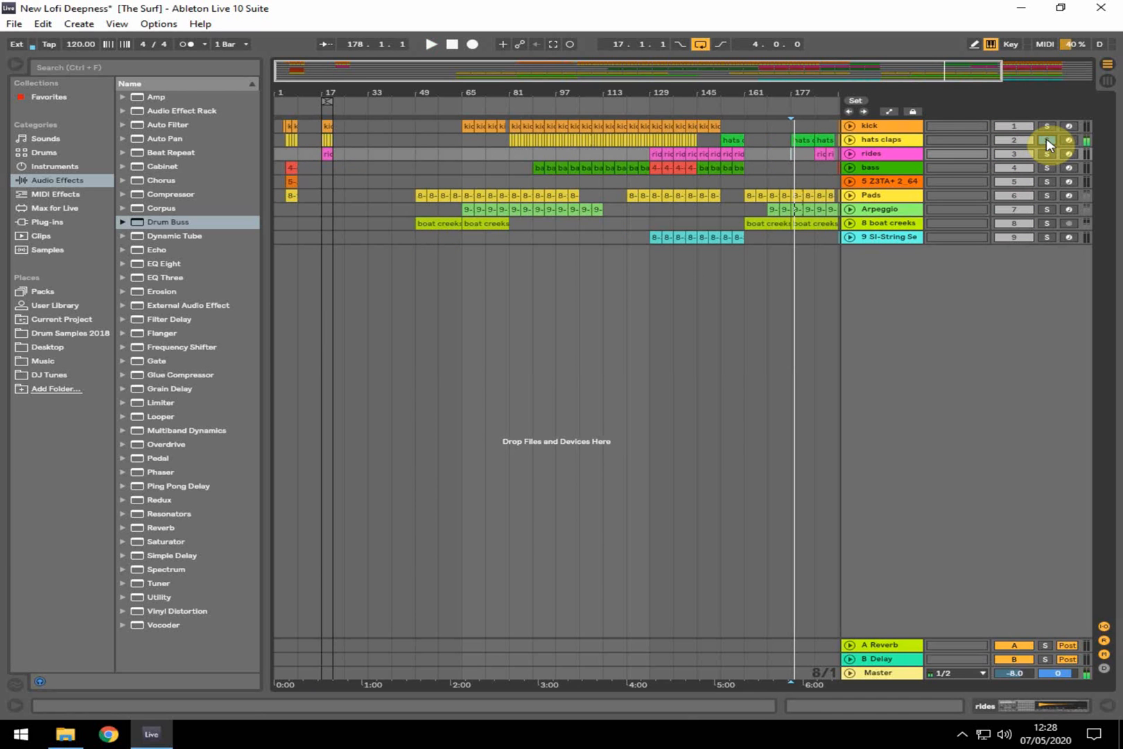
left_click_drag(772, 95, 747, 107)
left_click(792, 137)
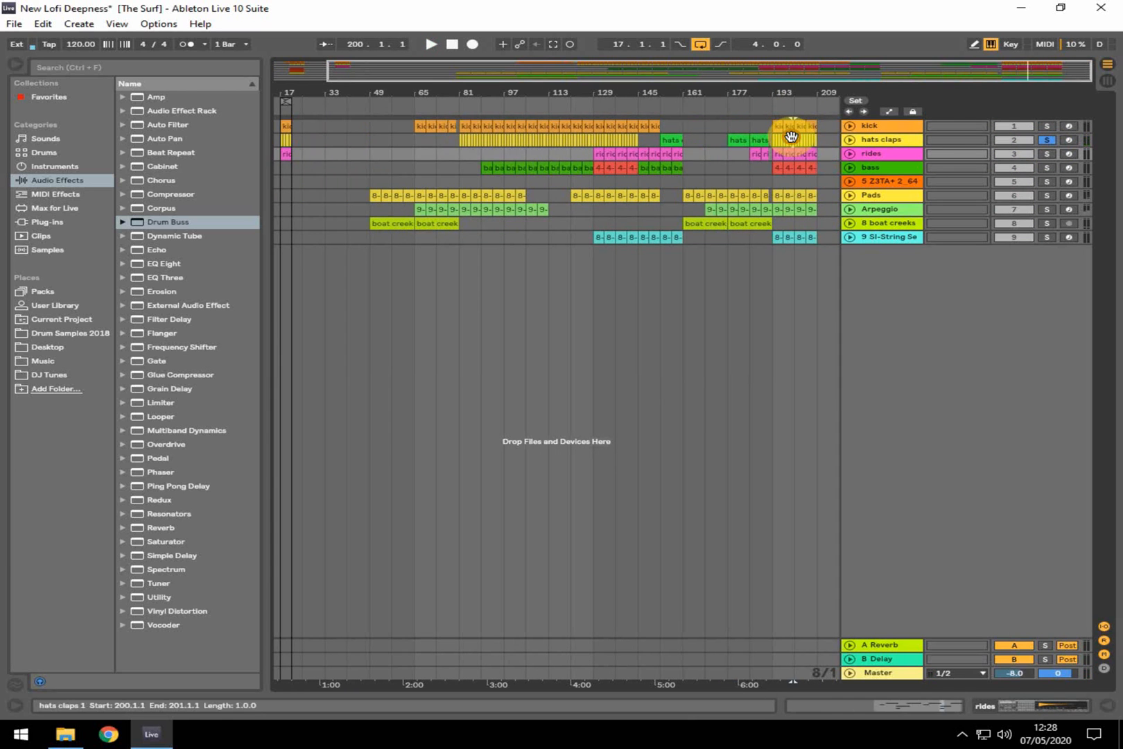
key("space")
left_click(1047, 140)
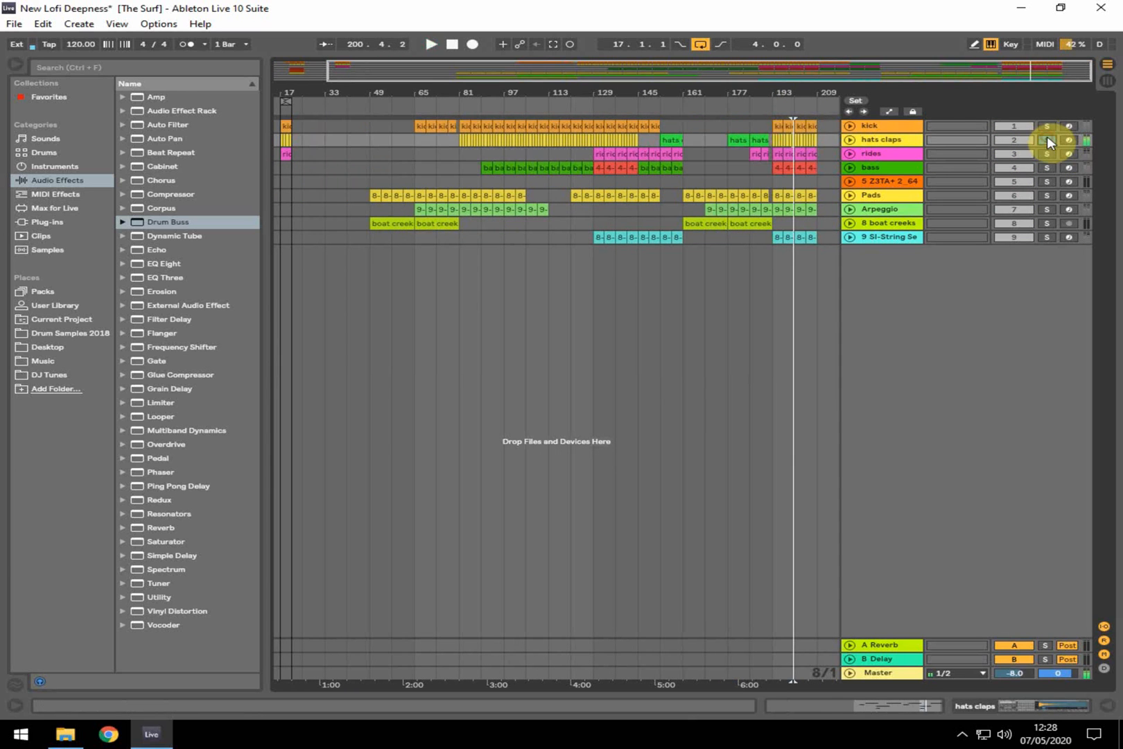
key("space")
- Open the Pads track's Cheeze Machine 2 synth interface and its preset categories
left_click(375, 150)
left_click_drag(340, 92, 392, 91)
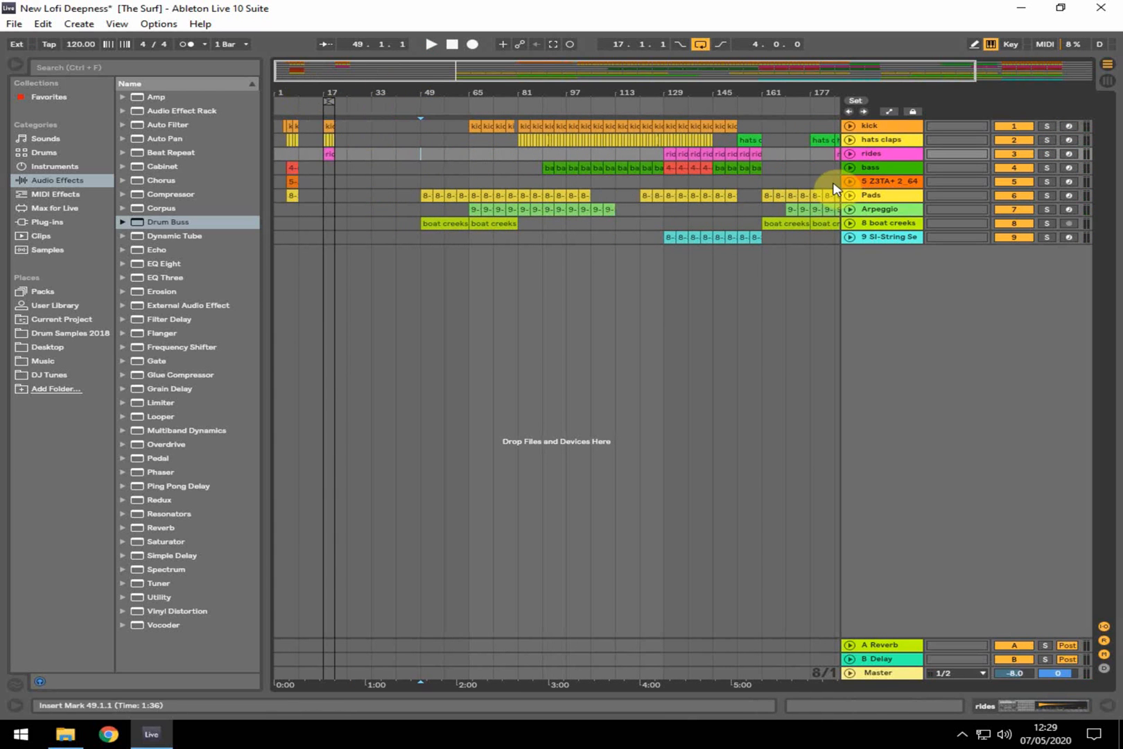
left_click(879, 195)
left_click(1047, 700)
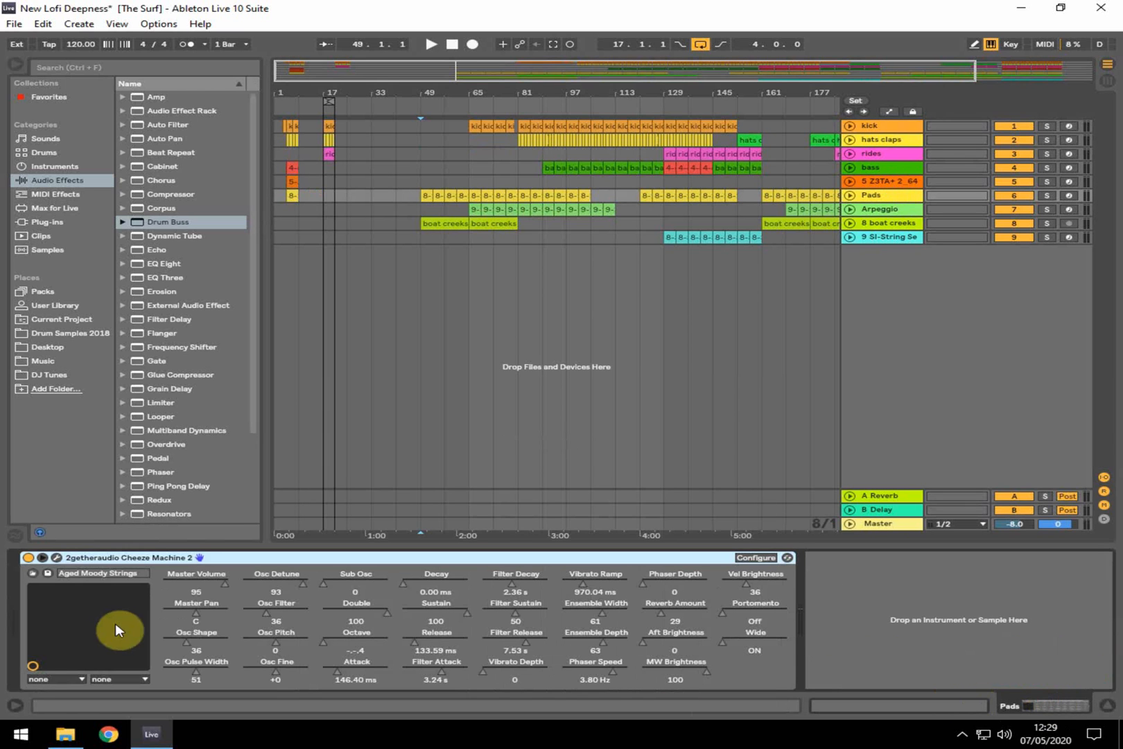
left_click(57, 558)
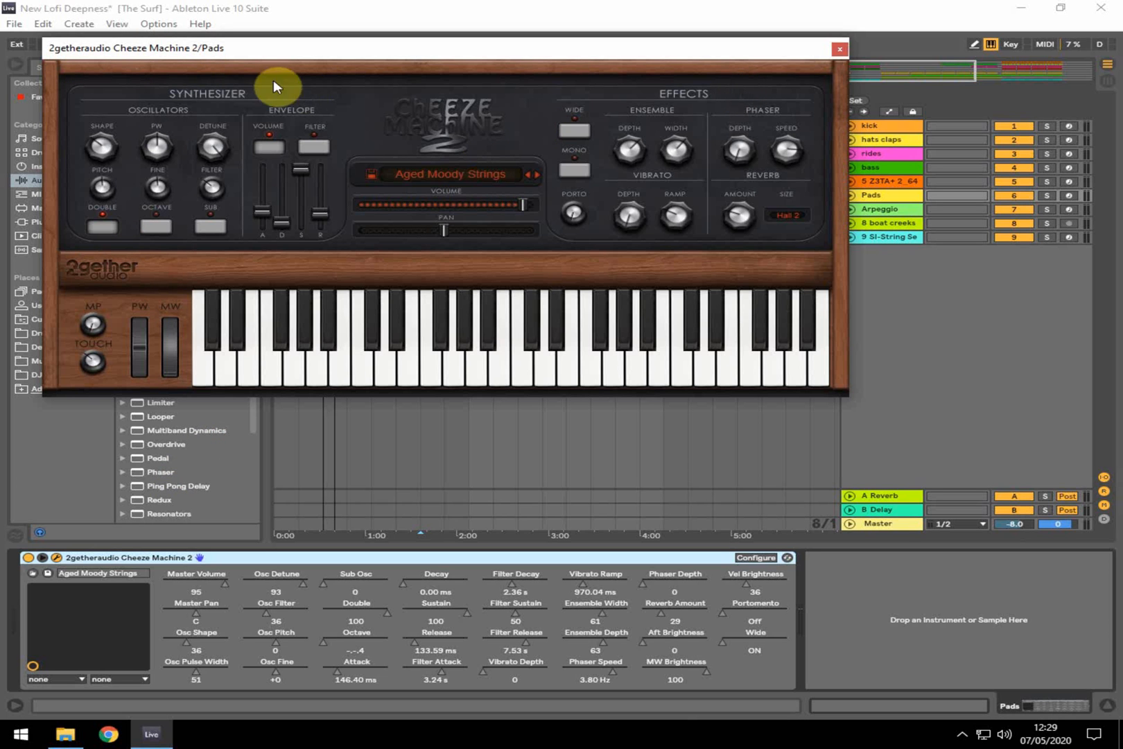
left_click(449, 173)
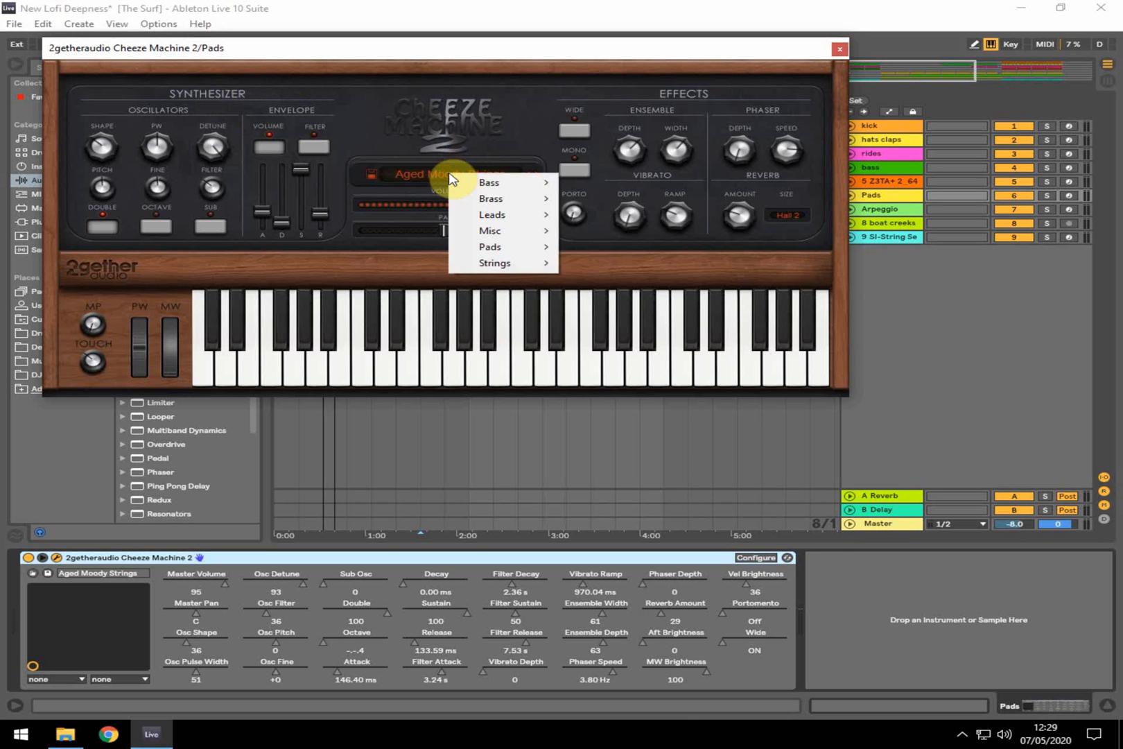
- Look through the Cheeze Machine 2 presets in the Leads and Pads categories, keeping the Aged Moody Strings preset
mouse_move(522, 225)
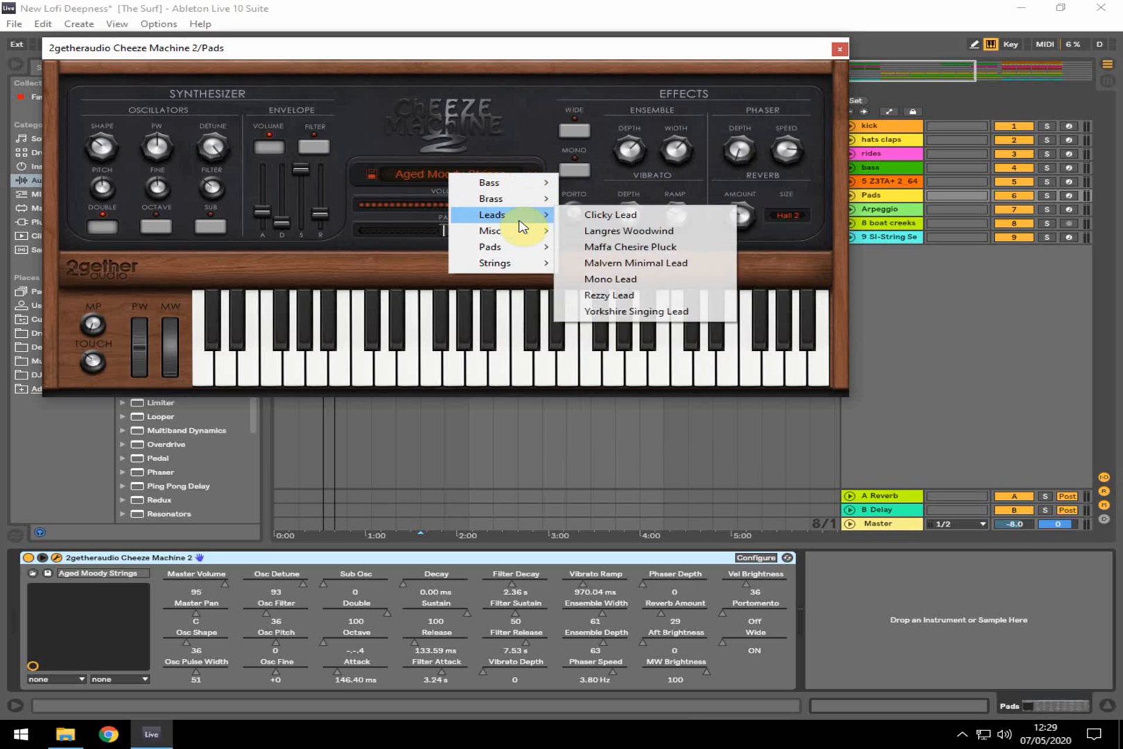
mouse_move(523, 251)
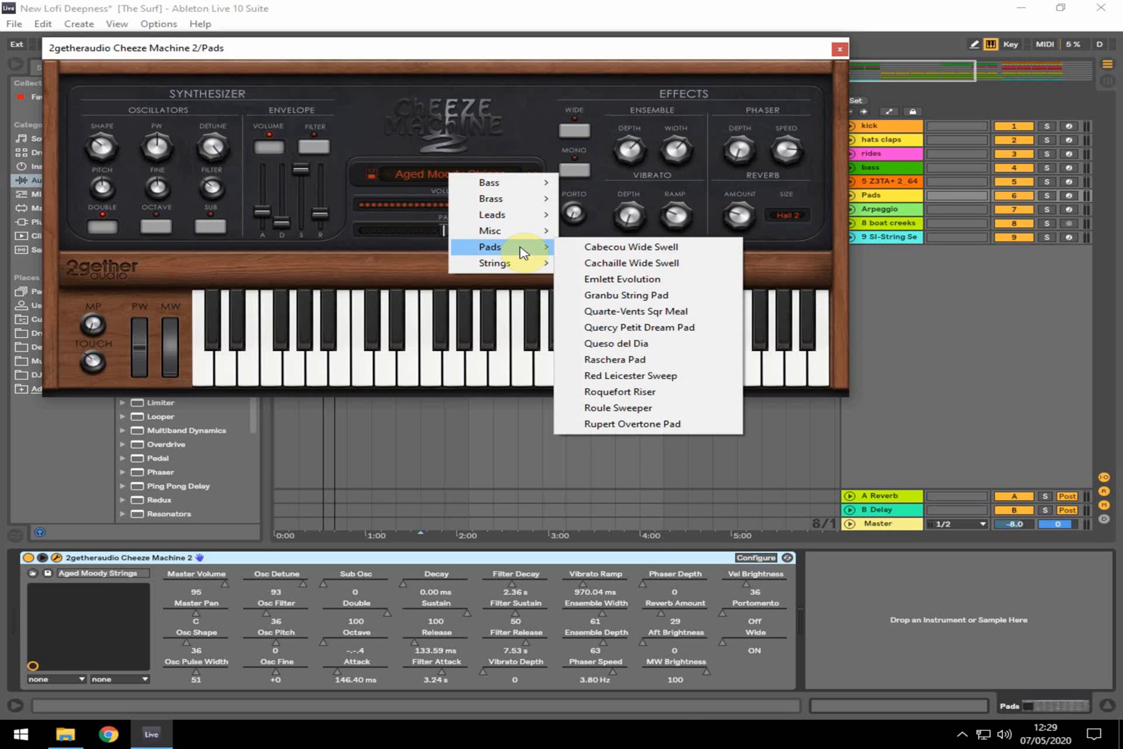
left_click(411, 173)
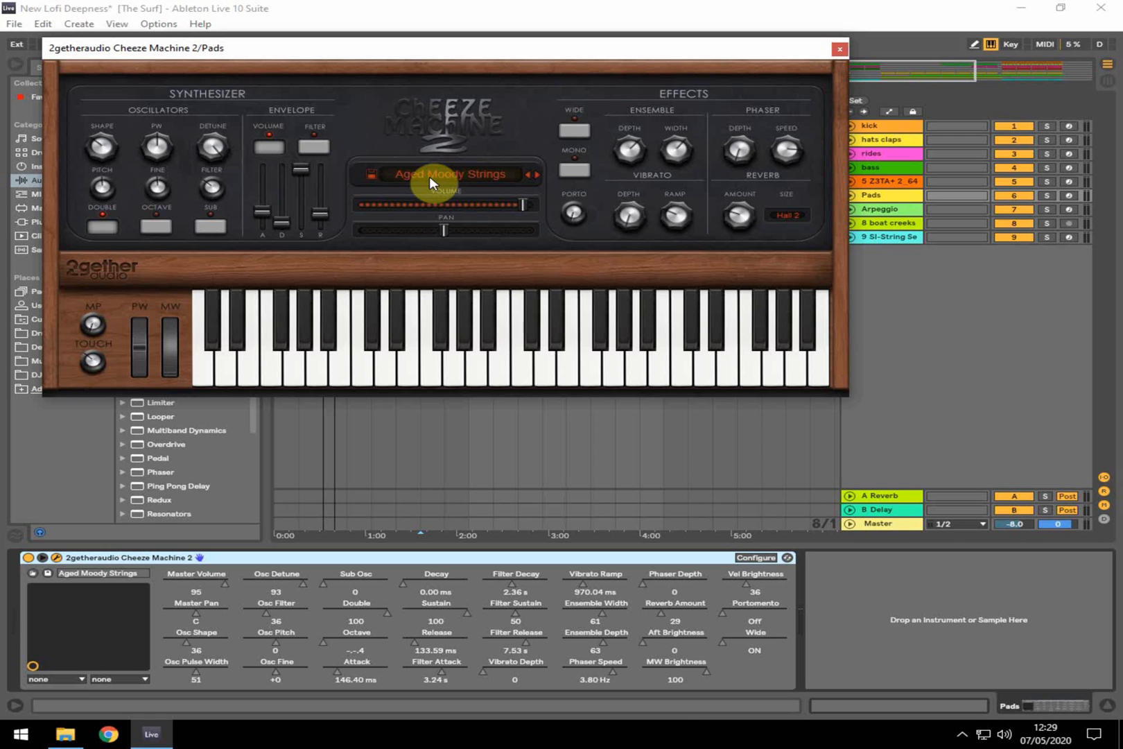
- Arm the Pads track for live playing and close its synth window
left_click(1070, 197)
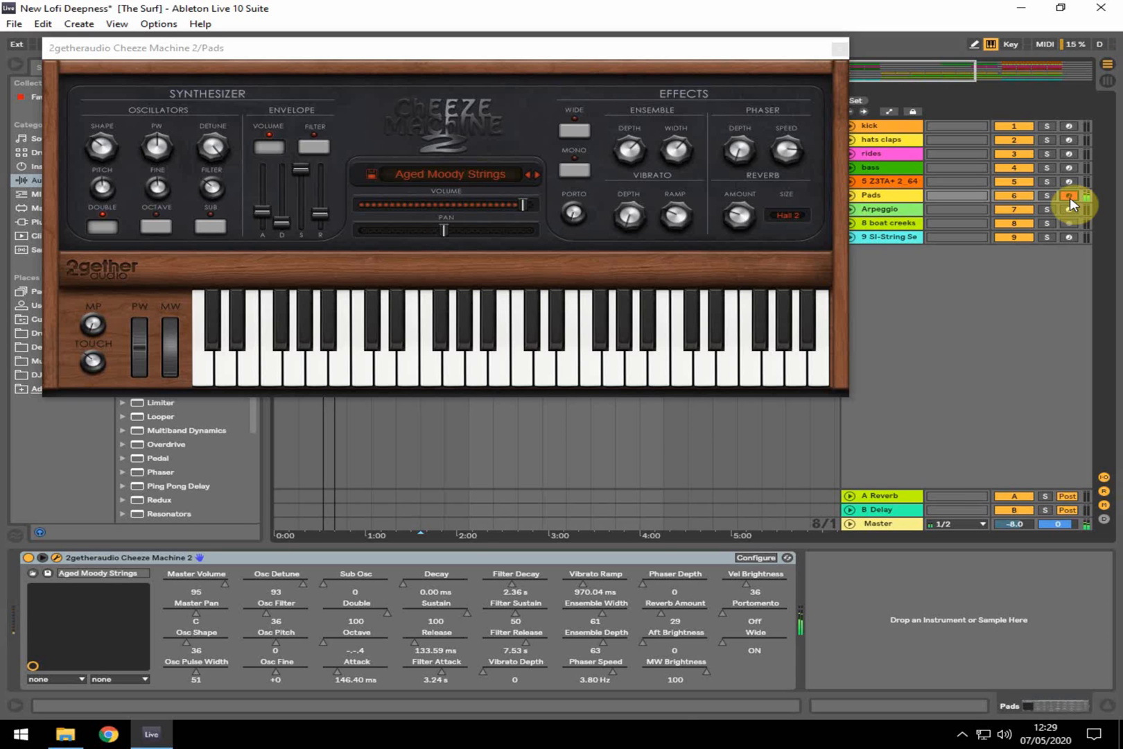
left_click(839, 48)
- Copy the Pads clip from bar 49 to bar 17 and open the copy's notes
left_click(424, 191)
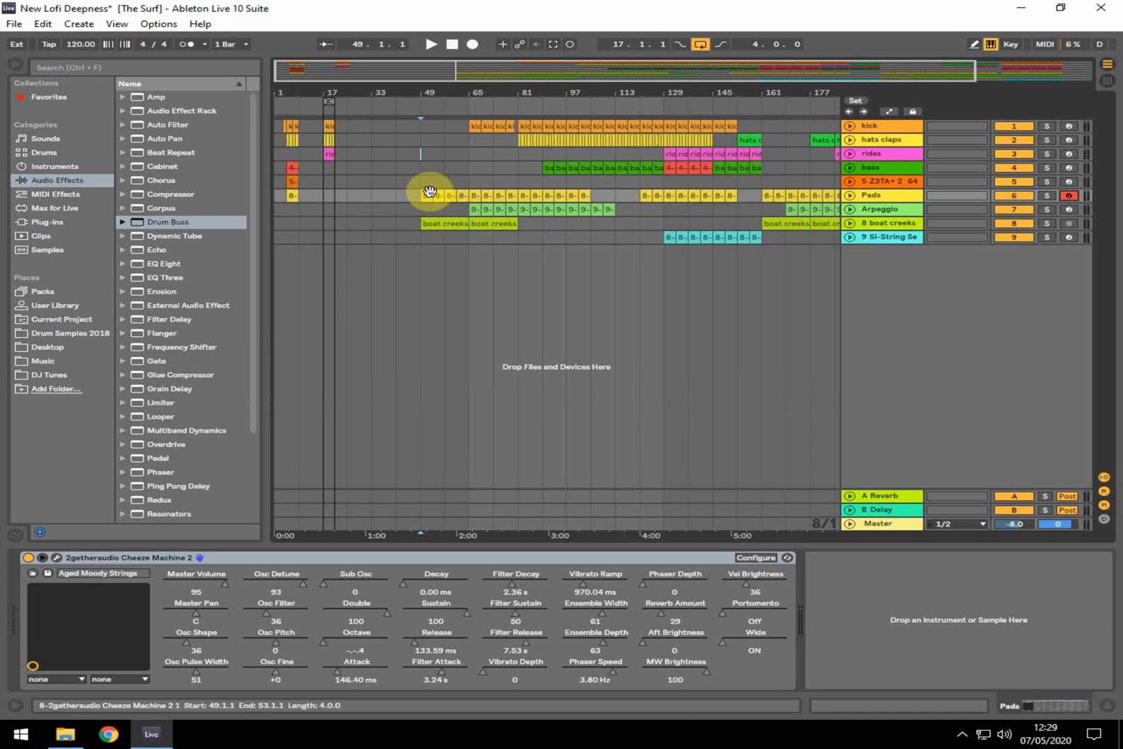
left_click_drag(431, 188, 330, 195)
double_click(330, 195)
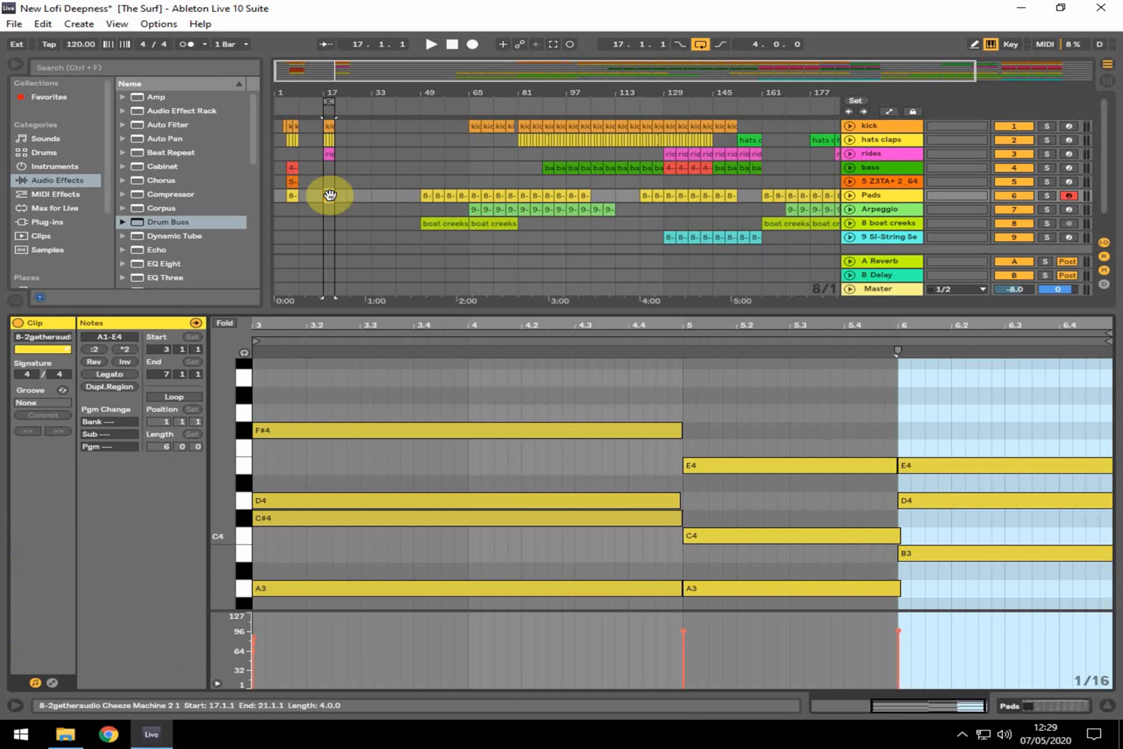
- Enlarge the note editor to examine the pad clip's chords and bass notes, and close the clip view
left_click_drag(401, 313, 419, 211)
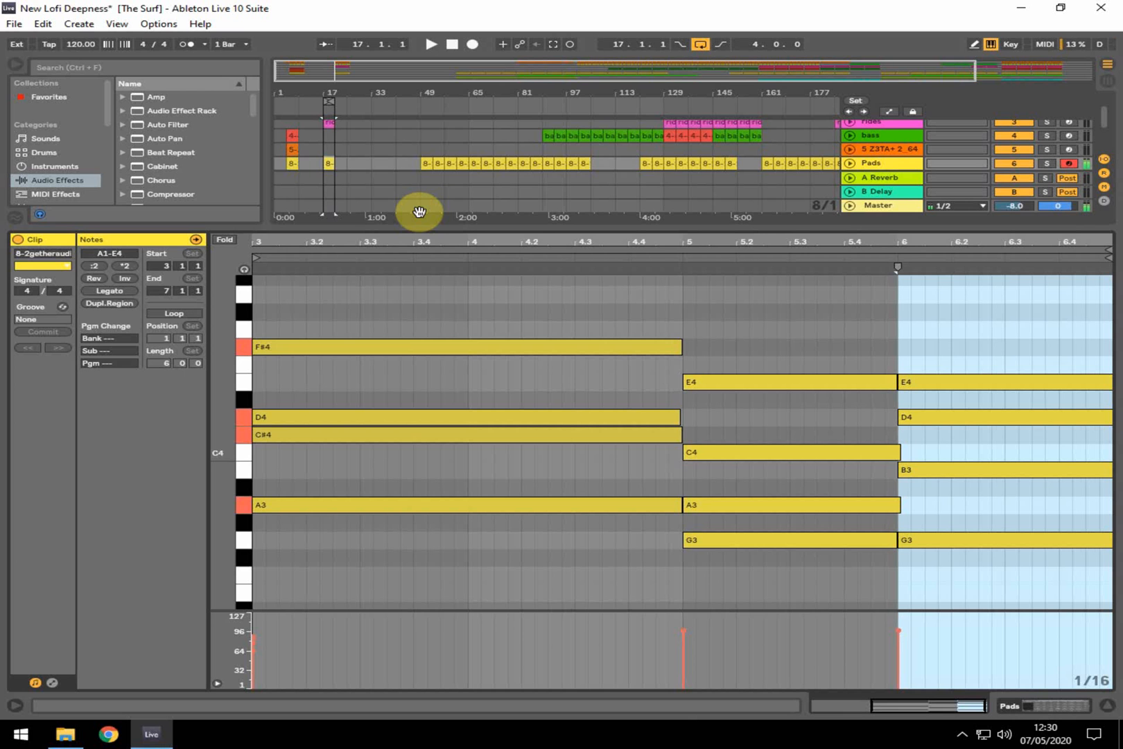
scroll(381, 430, "down", 3)
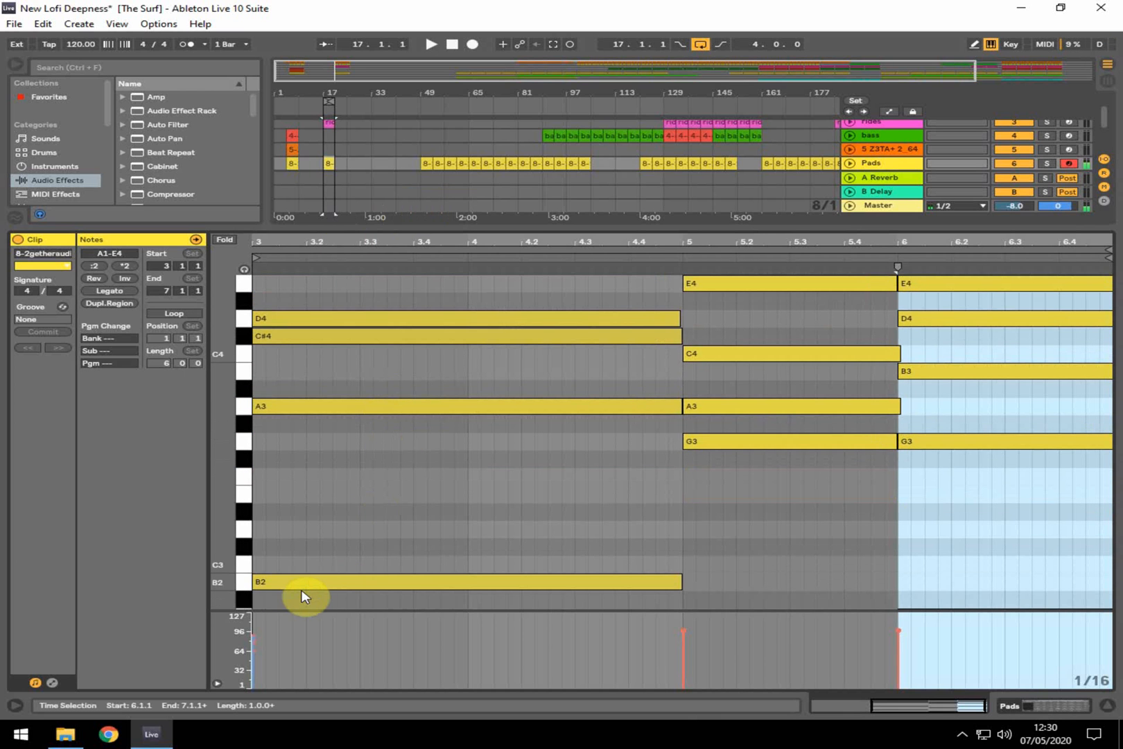
scroll(274, 569, "up", 1)
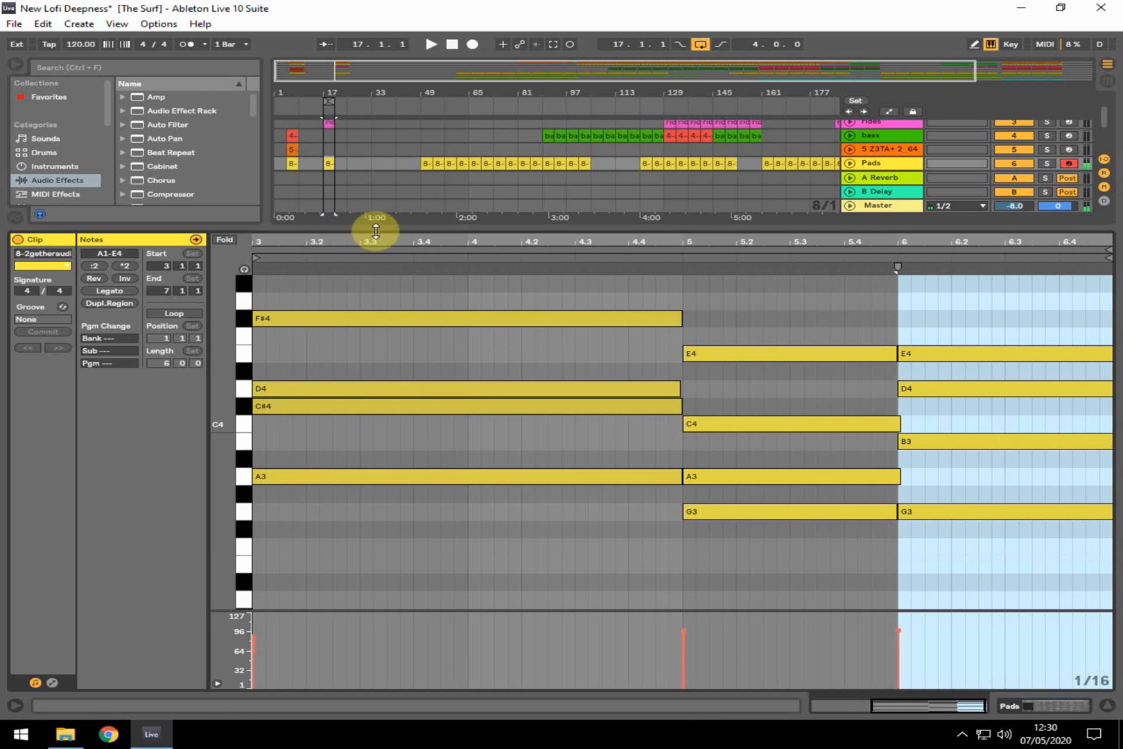
left_click_drag(382, 231, 348, 150)
scroll(283, 326, "up", 1)
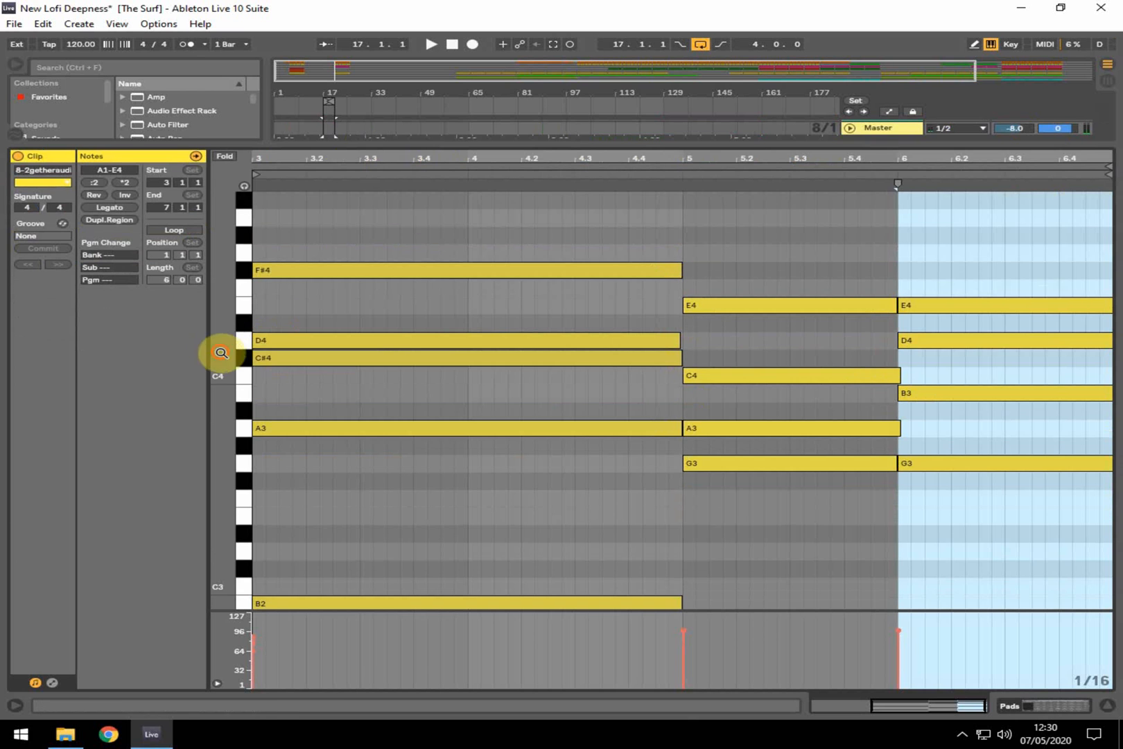
left_click_drag(222, 352, 200, 353)
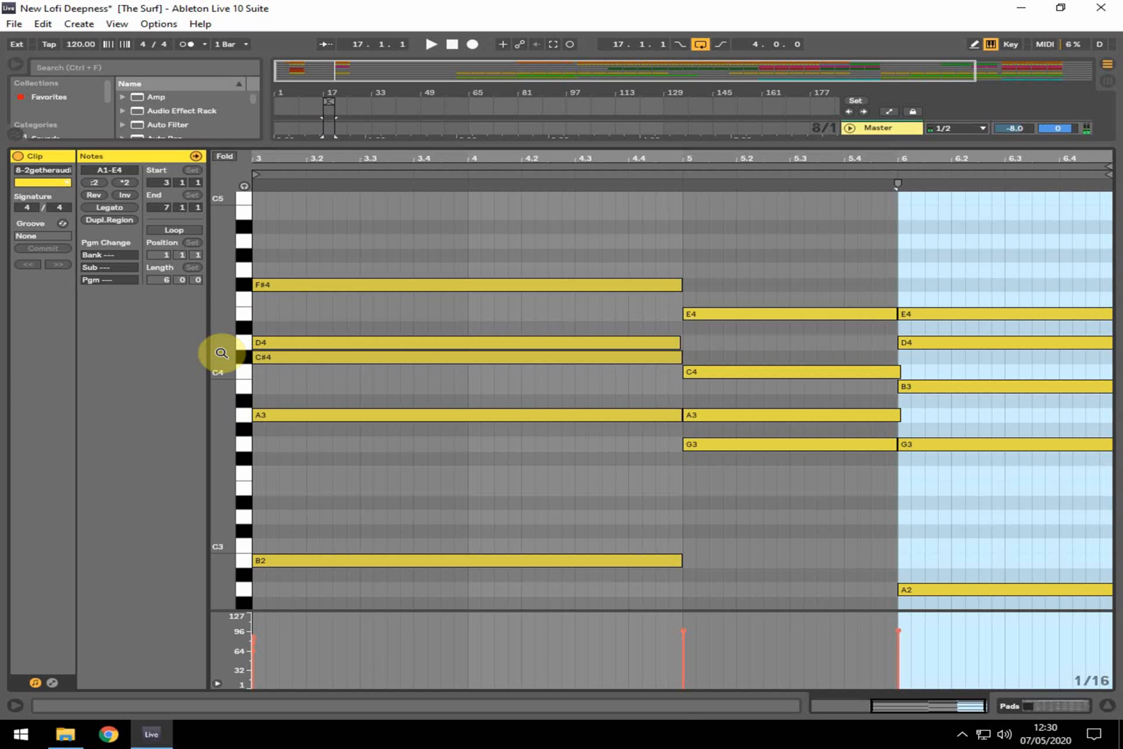
scroll(409, 284, "down", 3)
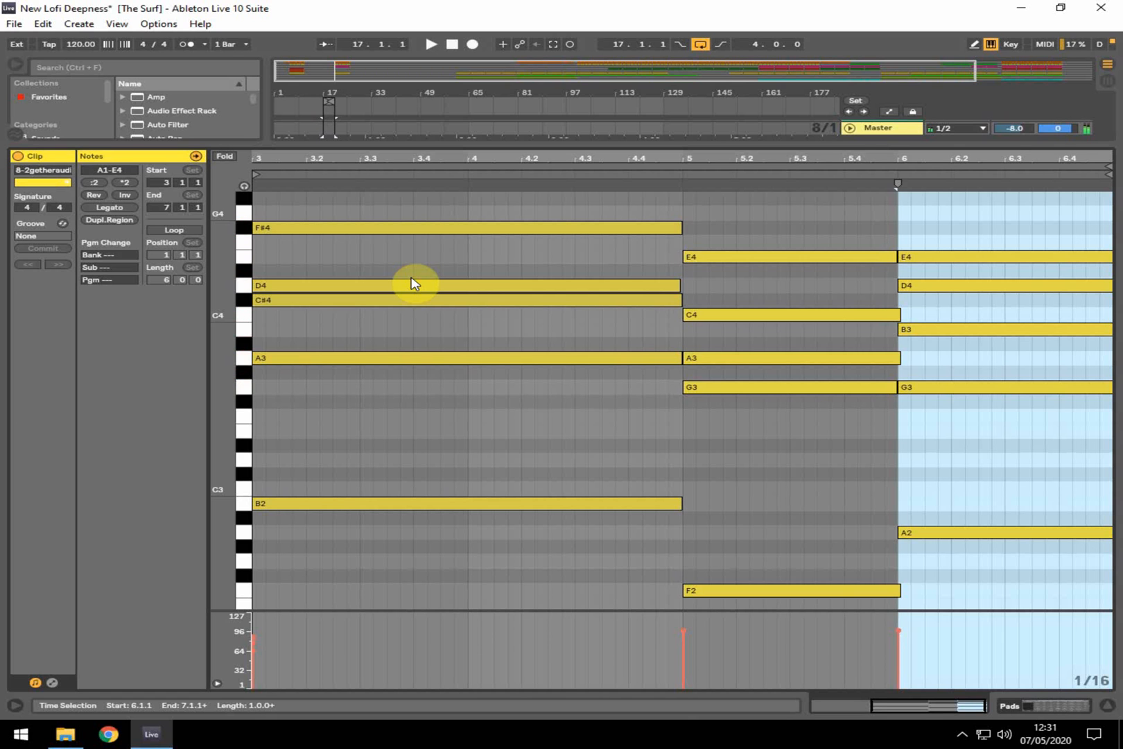
left_click(1109, 705)
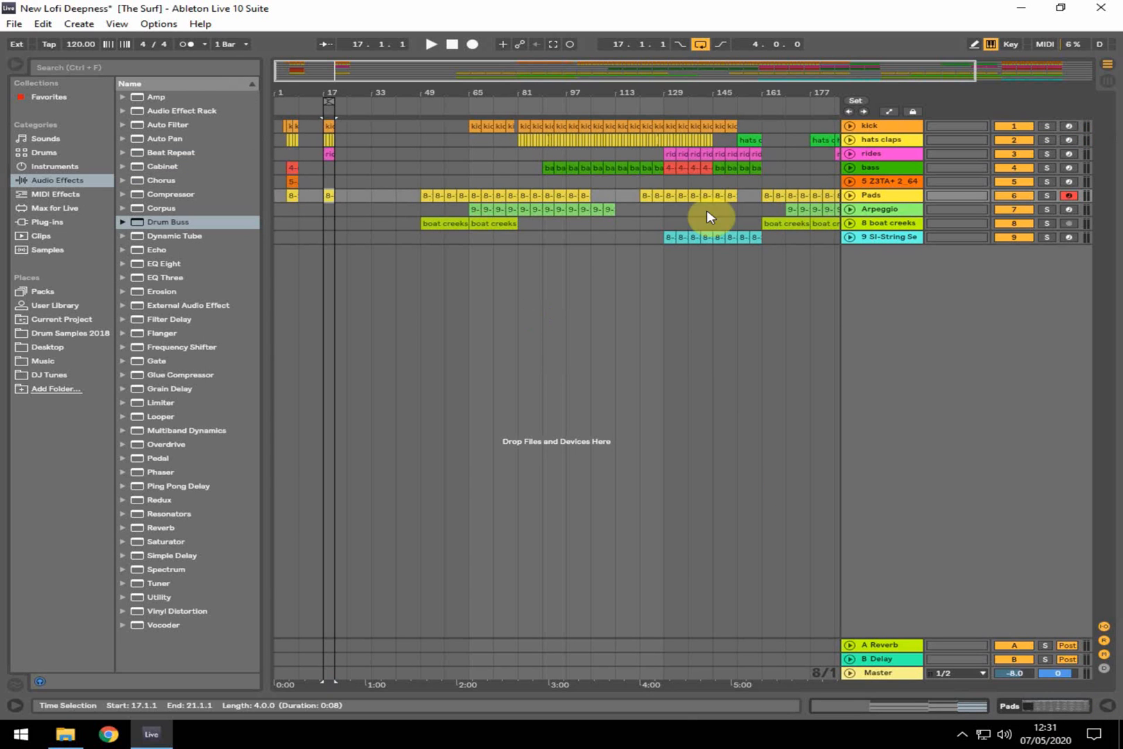
- Play the loop from bar 17 with the pads added, stop it, and place the insert marker at bar 49
left_click(323, 201)
key("space")
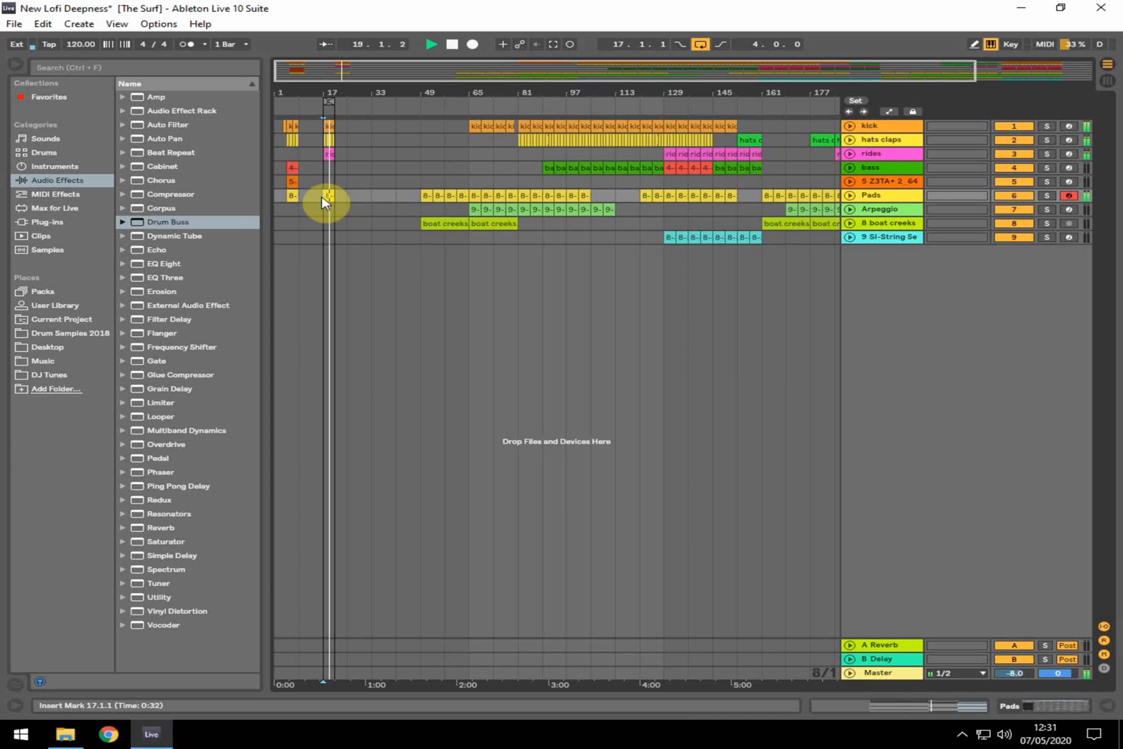
key("space")
left_click(421, 195)
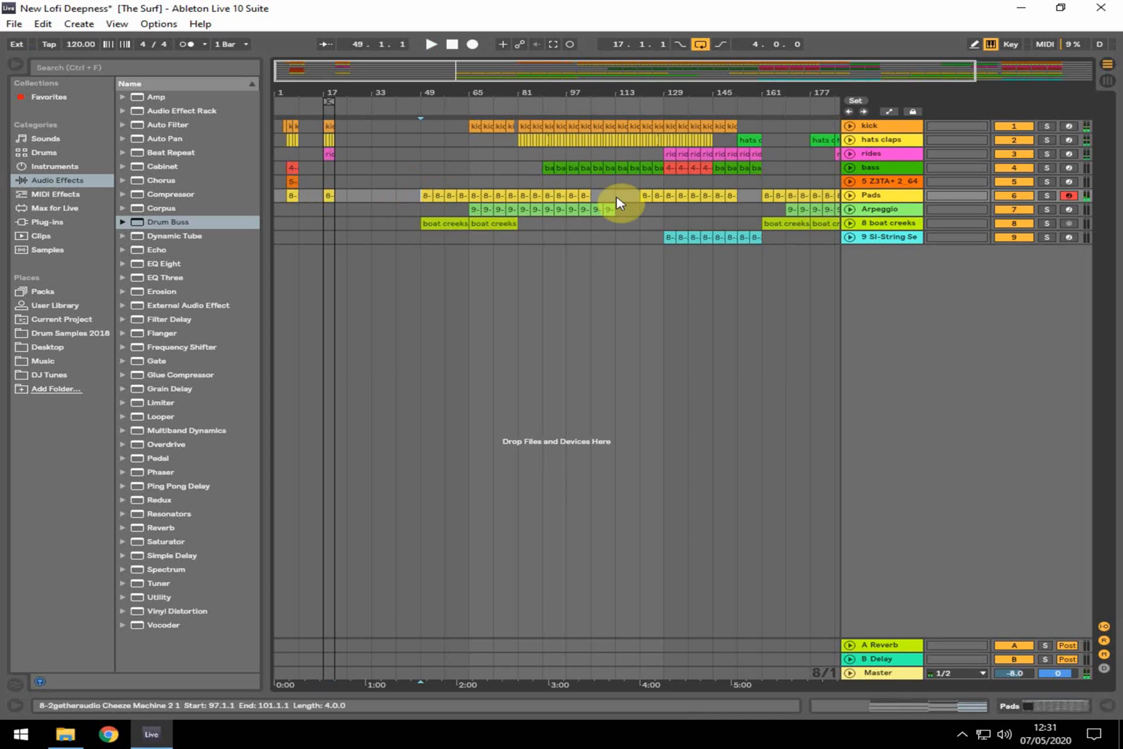
- Arm the bass track and view its device chain and the oxevst64 synth interface with the Gypsy Organ preset
left_click(888, 162)
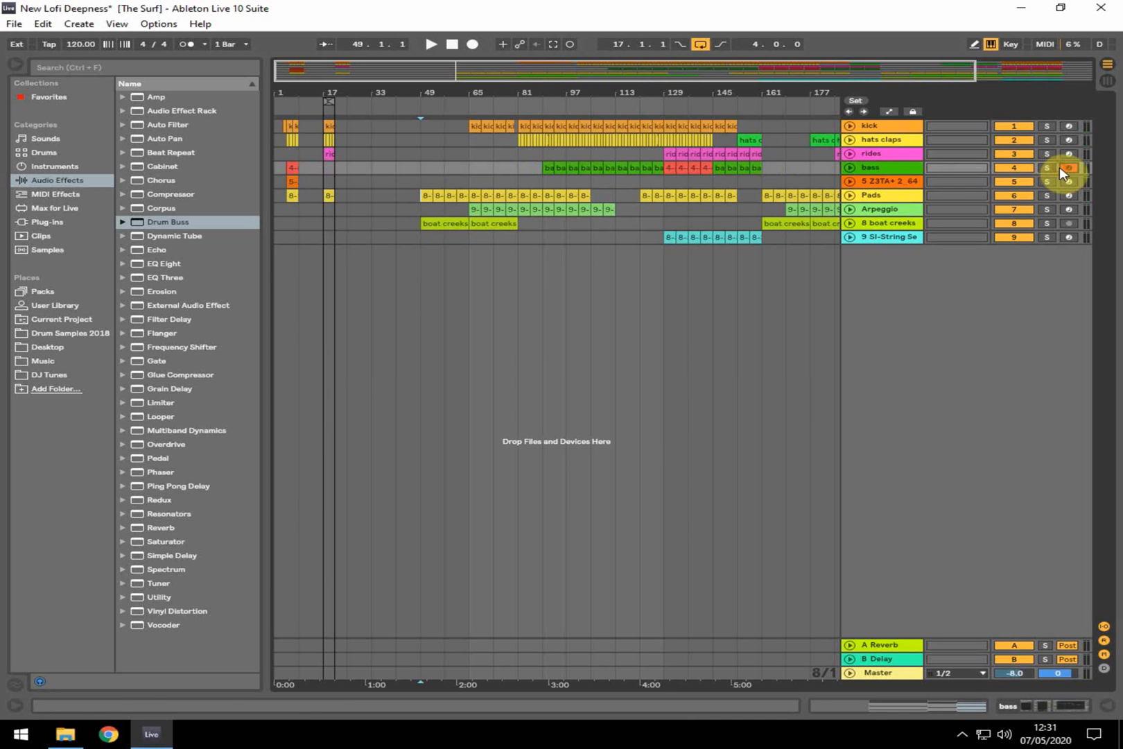
left_click(608, 166)
left_click(1003, 703)
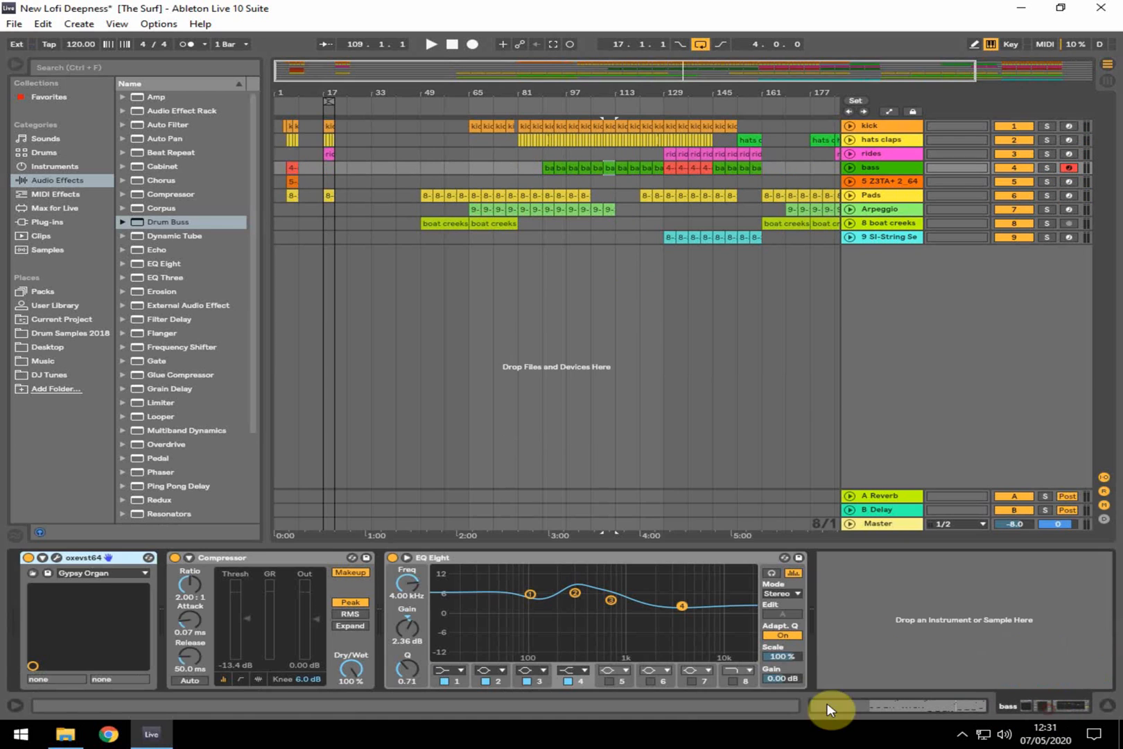
left_click(58, 559)
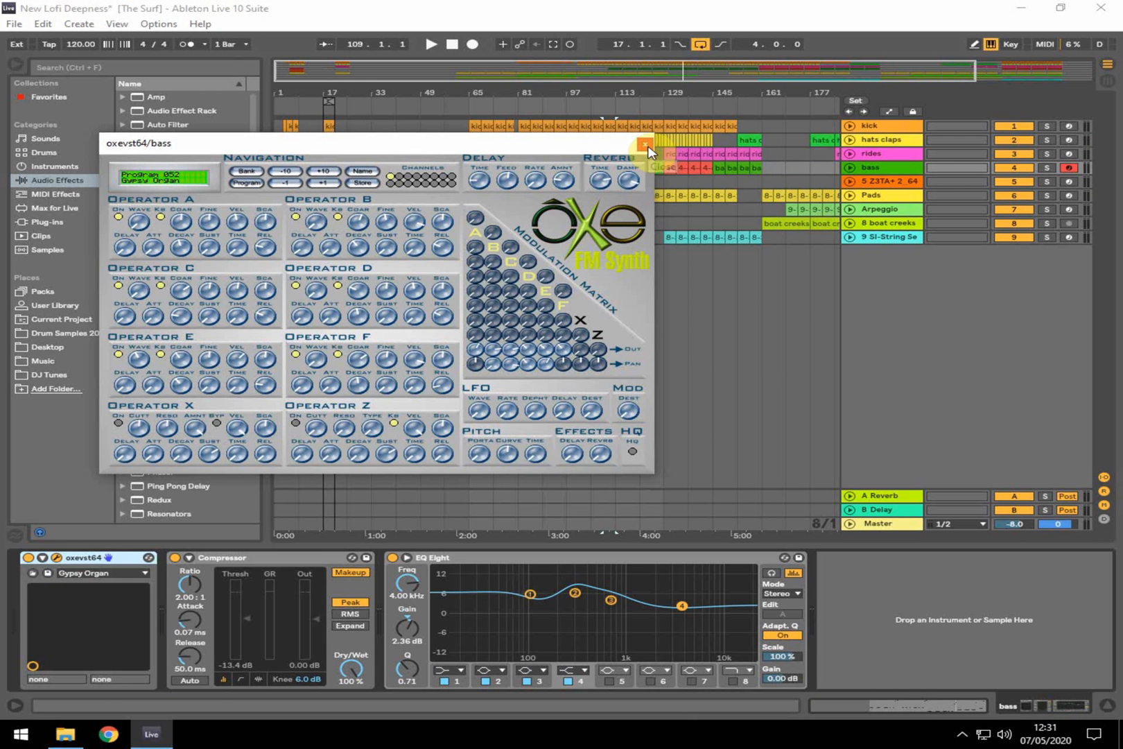
left_click(648, 148)
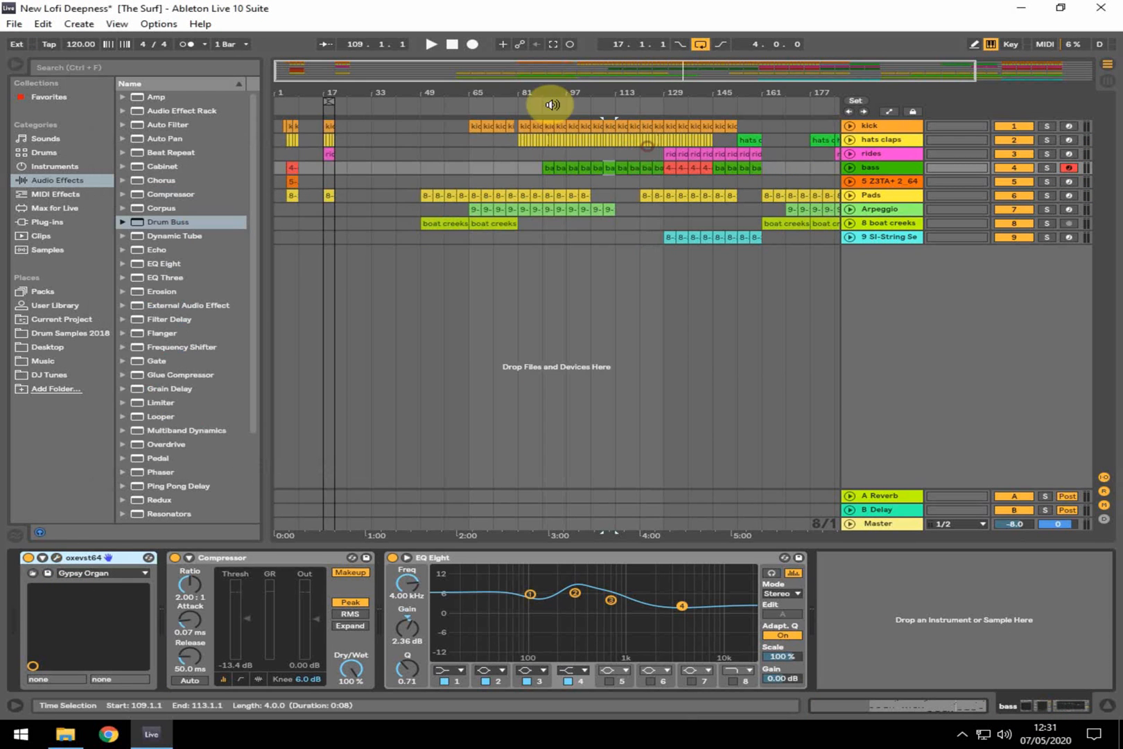
left_click(122, 581)
left_click(122, 581)
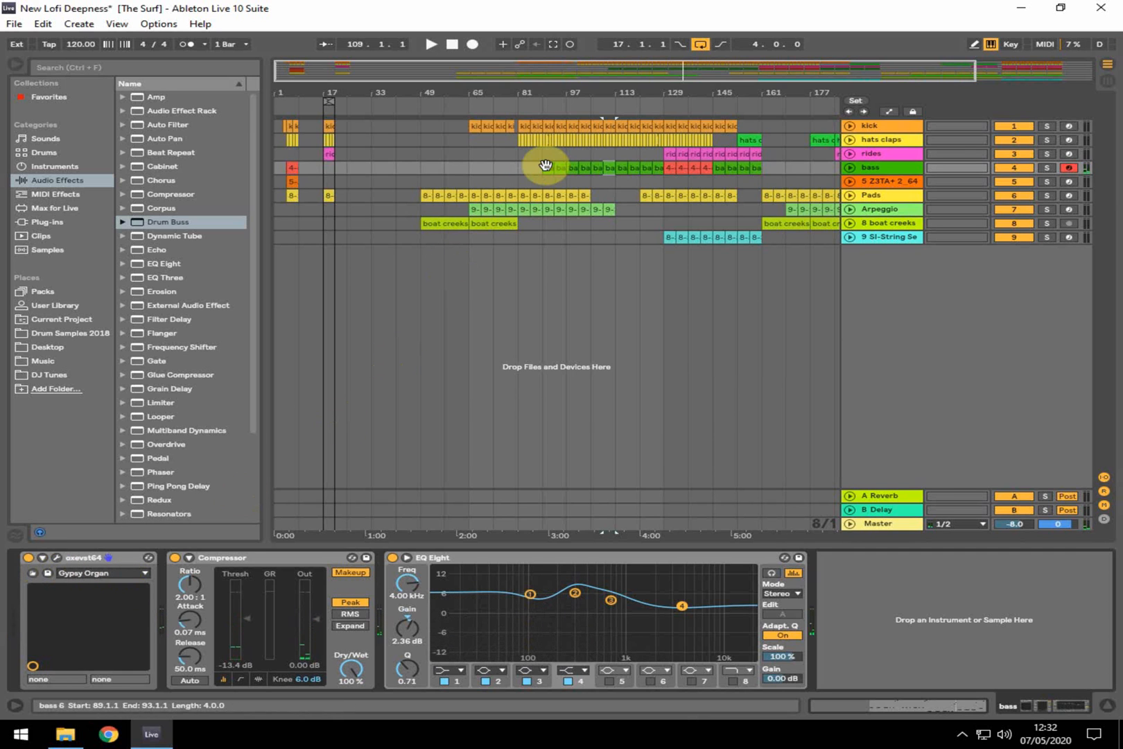
- Copy the bass clip from bar 89 to bar 17 and solo the bass track while the loop plays
left_click_drag(546, 165, 326, 166)
key("space")
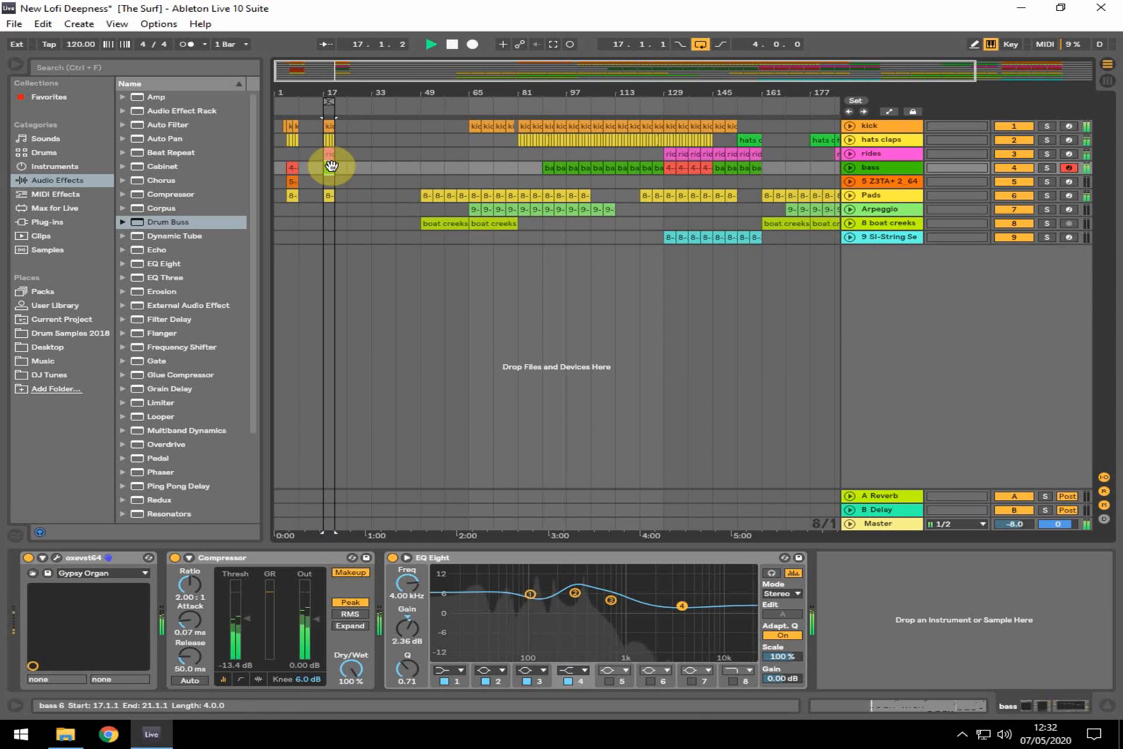
left_click(1047, 167)
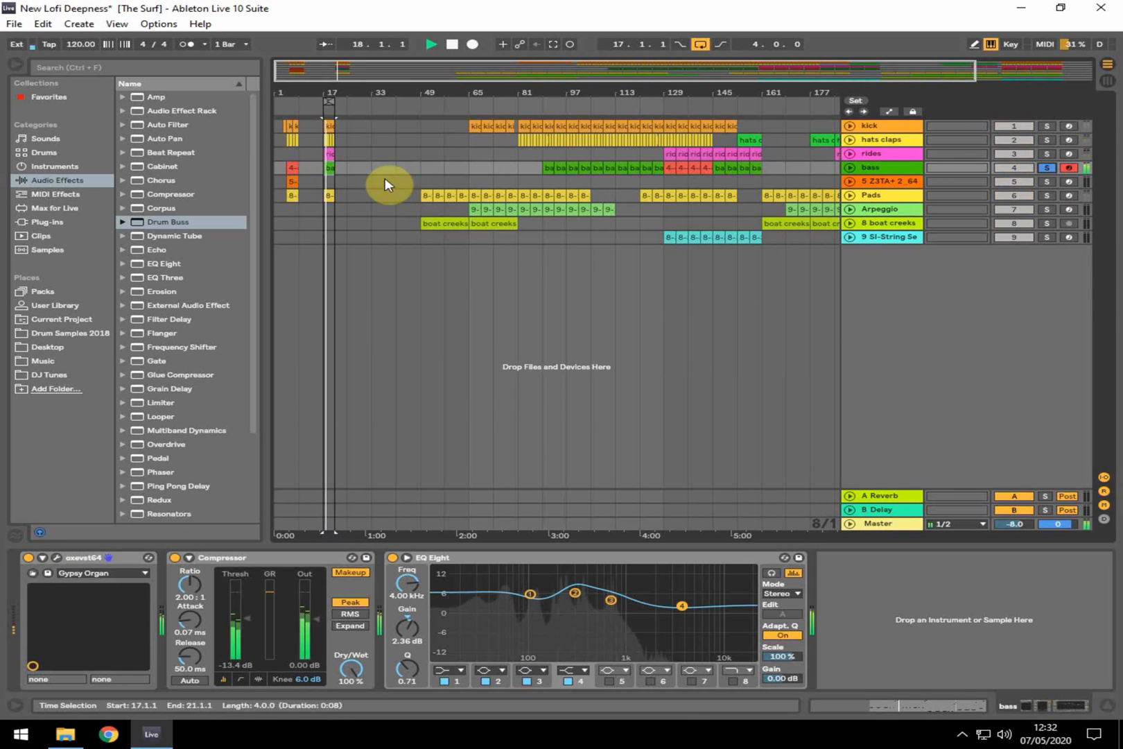
- Examine the notes of the copied bass clip at bar 17 up close, and close the clip view
double_click(329, 168)
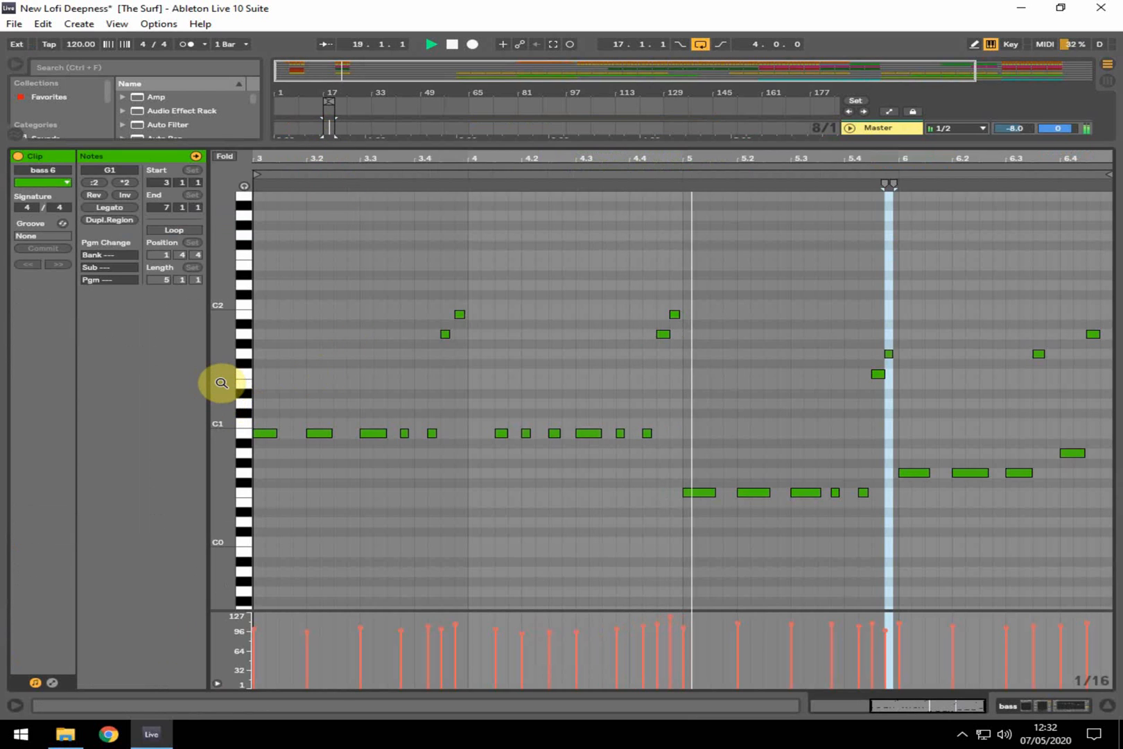
left_click_drag(221, 383, 256, 388)
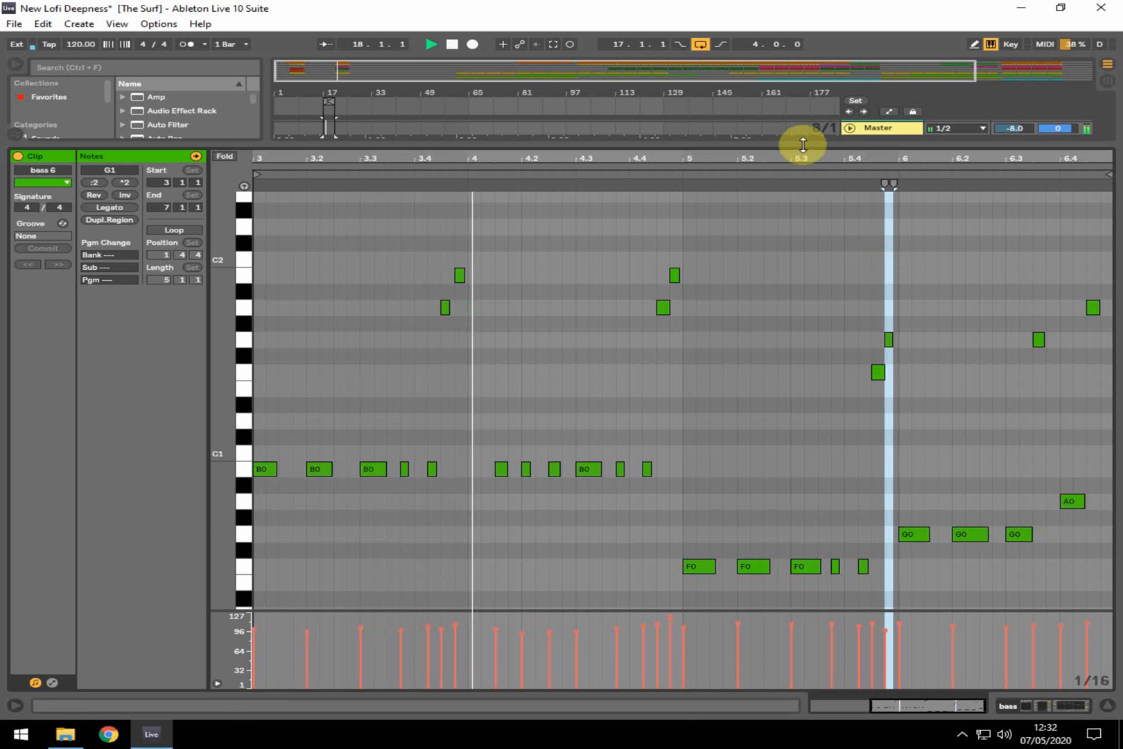
left_click_drag(808, 152, 574, 208)
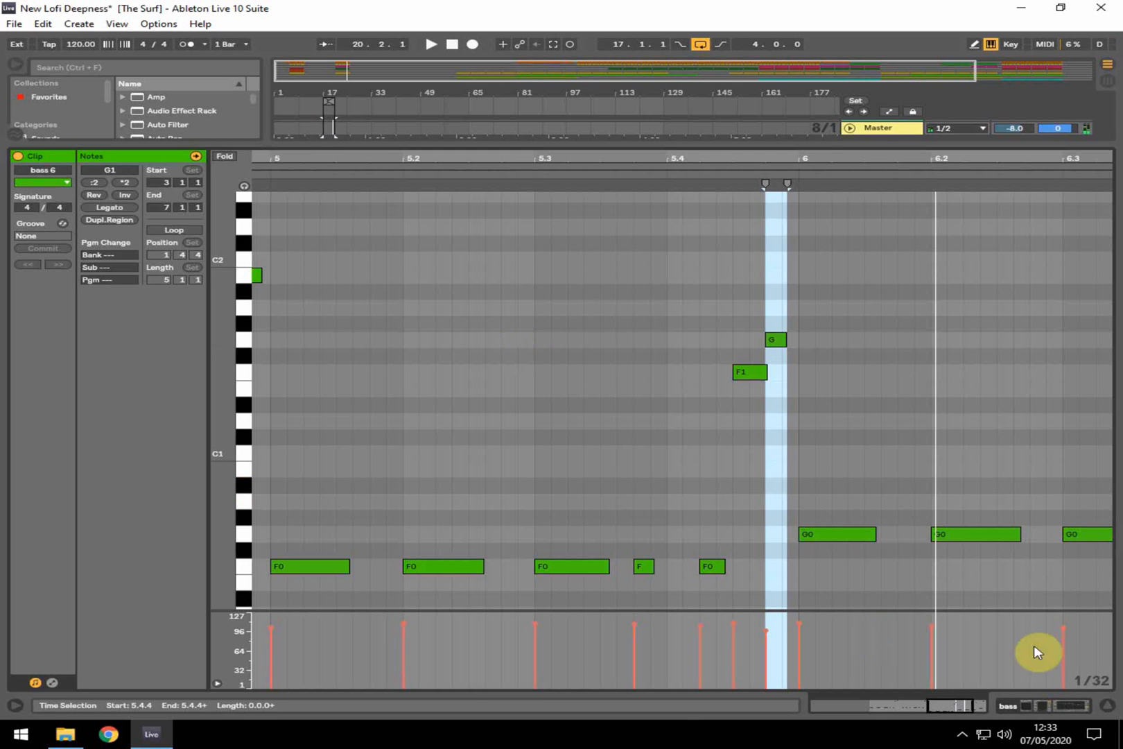
left_click(1110, 703)
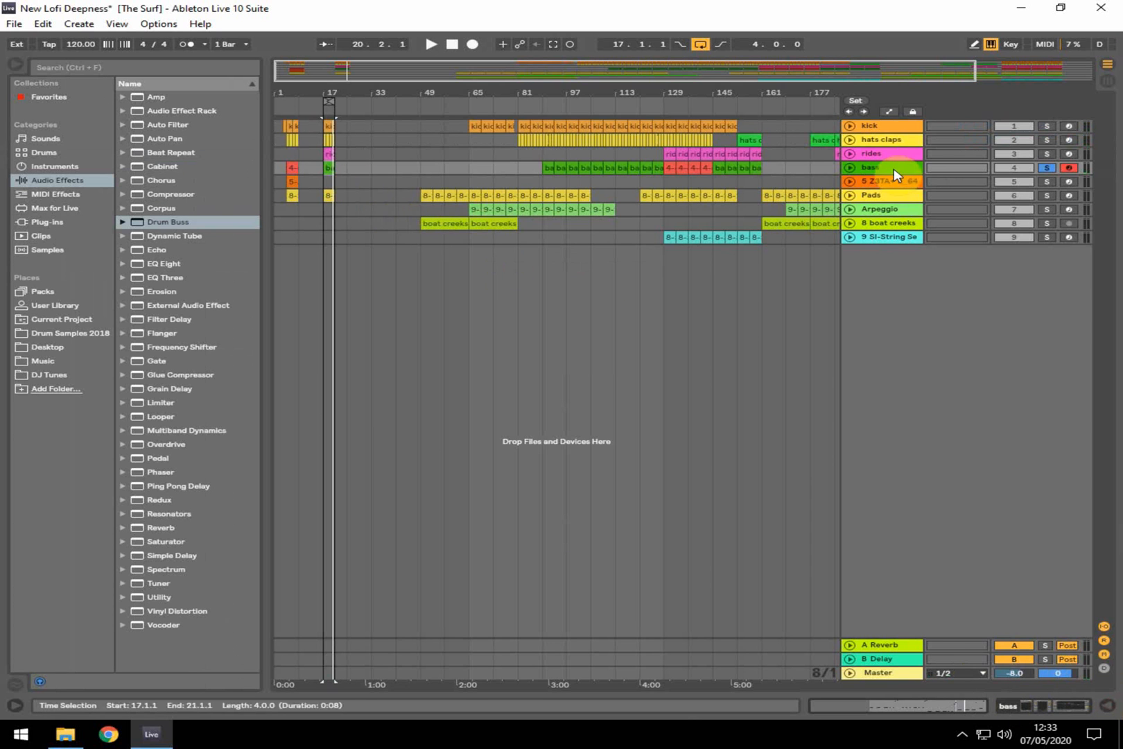
- Unsolo the bass track and play the loop from bar 17 to hear the bass with the other tracks
left_click(1047, 167)
key("space")
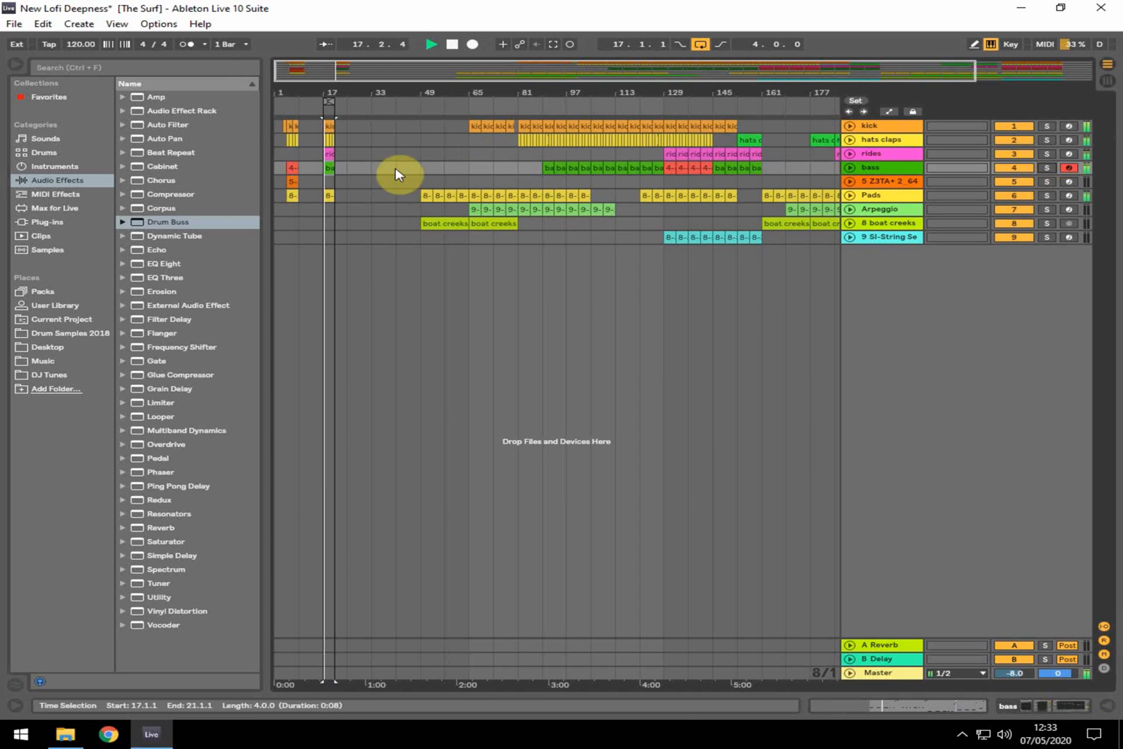
left_click(323, 221)
left_click_drag(326, 91, 332, 90)
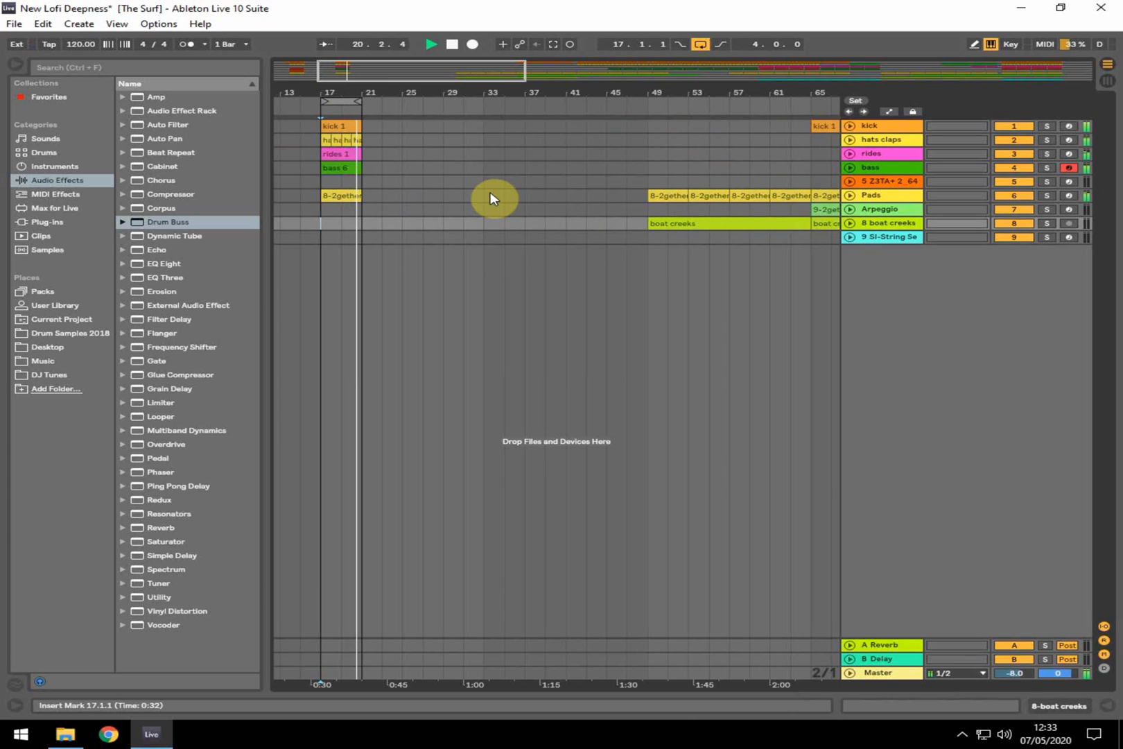
key("space")
- Copy the Arpeggio clip from bar 65 to bar 17
left_click_drag(592, 93, 592, 80)
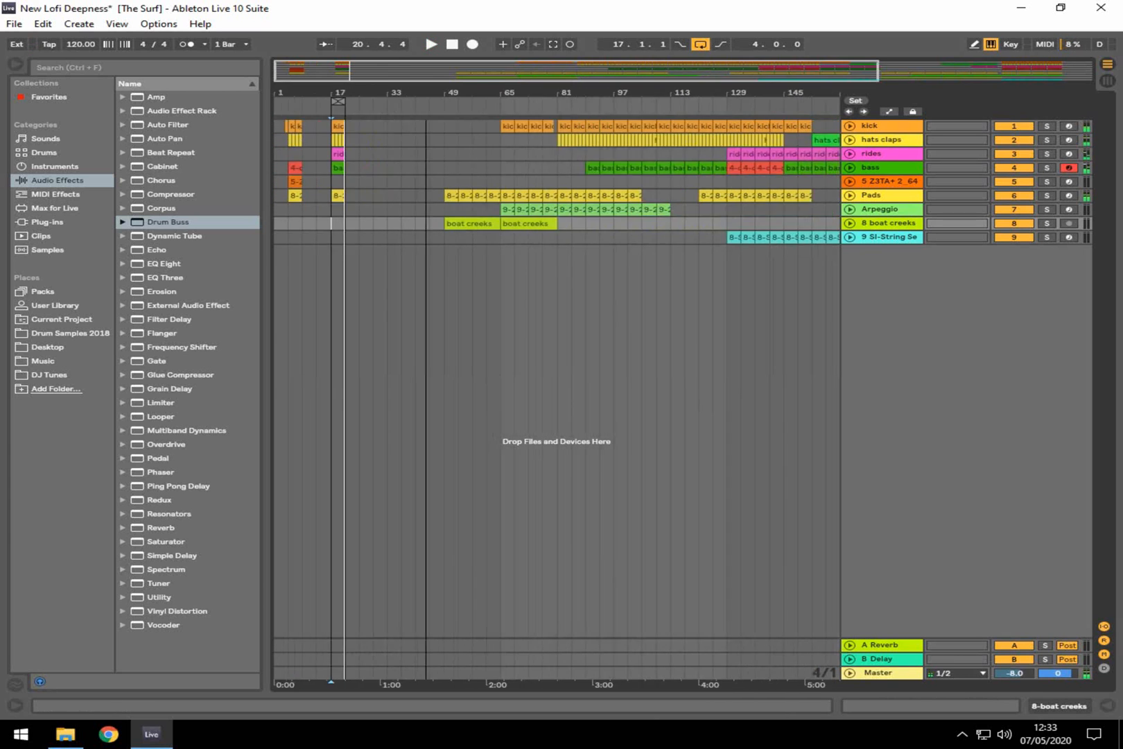
left_click_drag(407, 93, 407, 84)
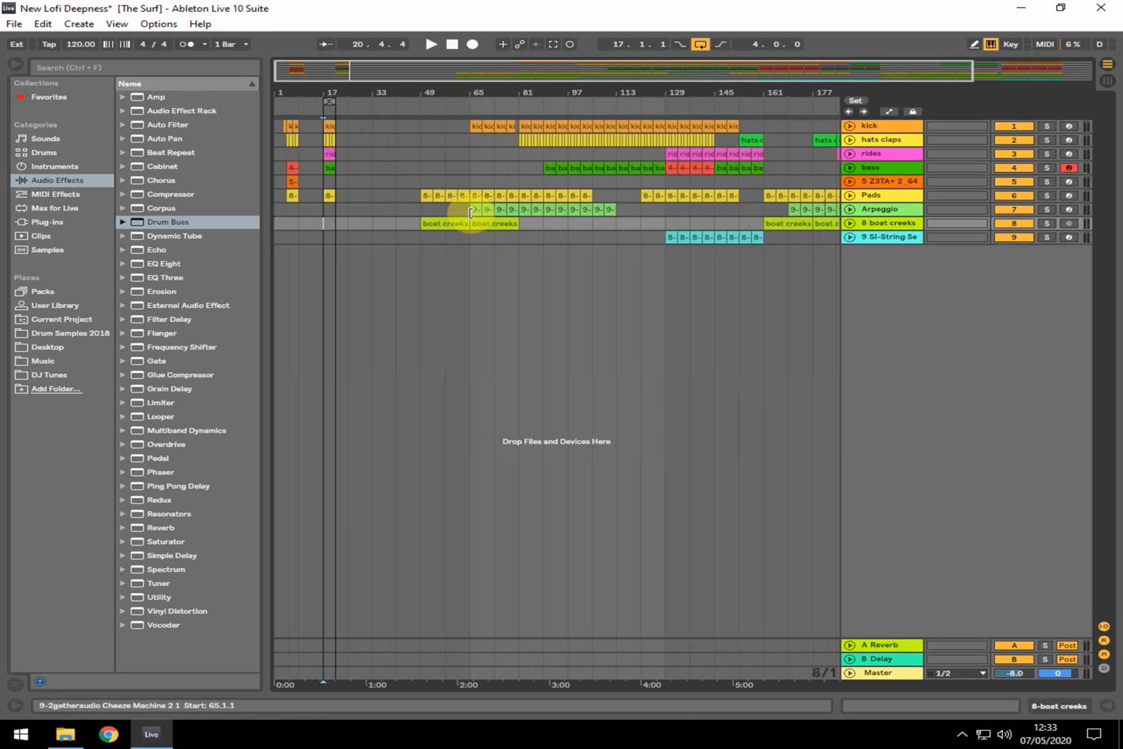
left_click_drag(476, 209, 333, 207)
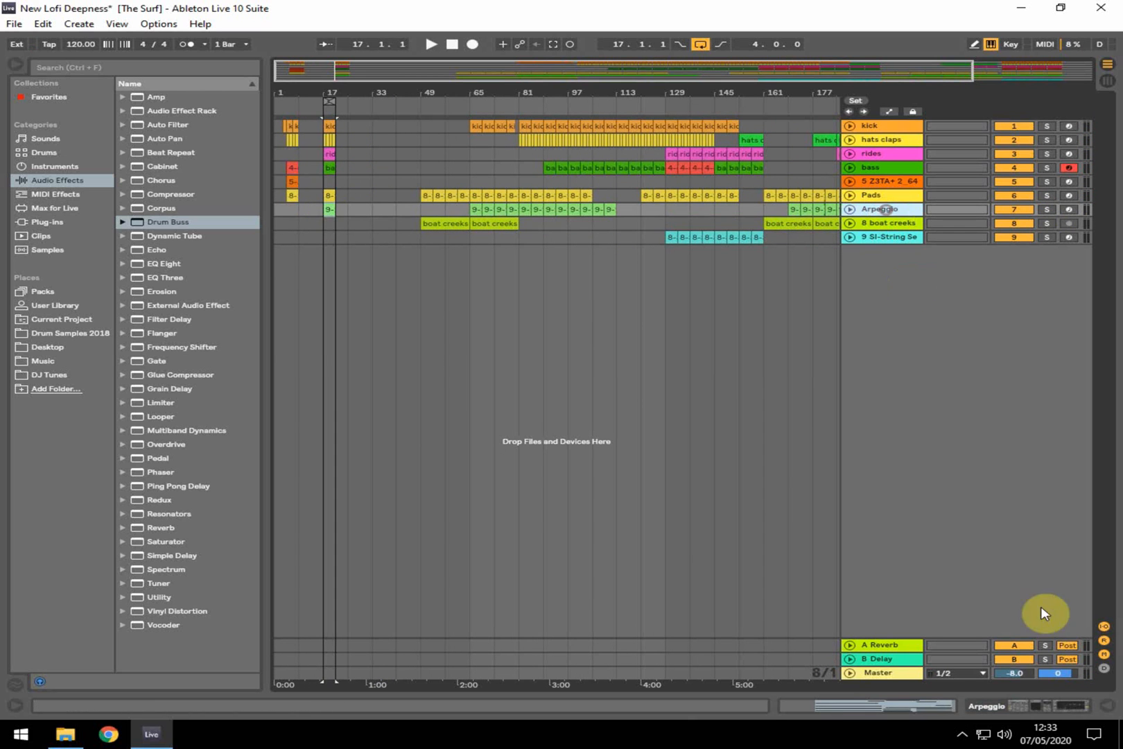
- Show the Arpeggio track's device chain and open its Cheeze Machine 2 interface with the Maffa Chesire Pluck preset
left_click(1053, 701)
left_click(332, 560)
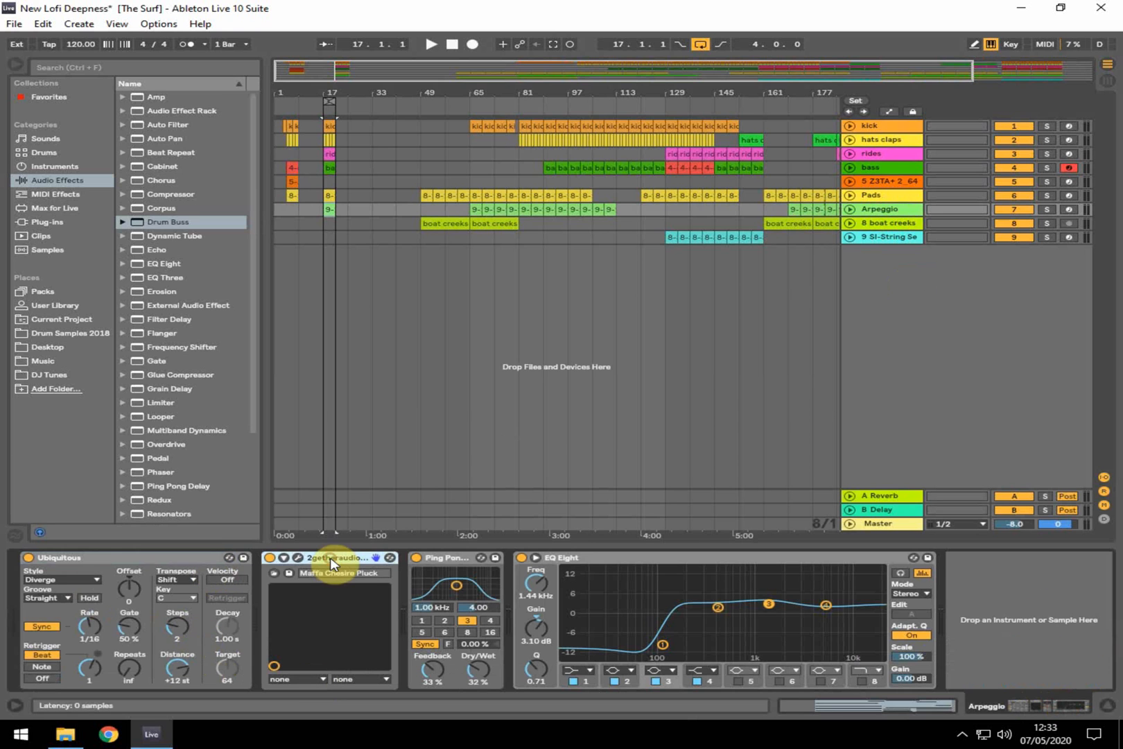
left_click(297, 558)
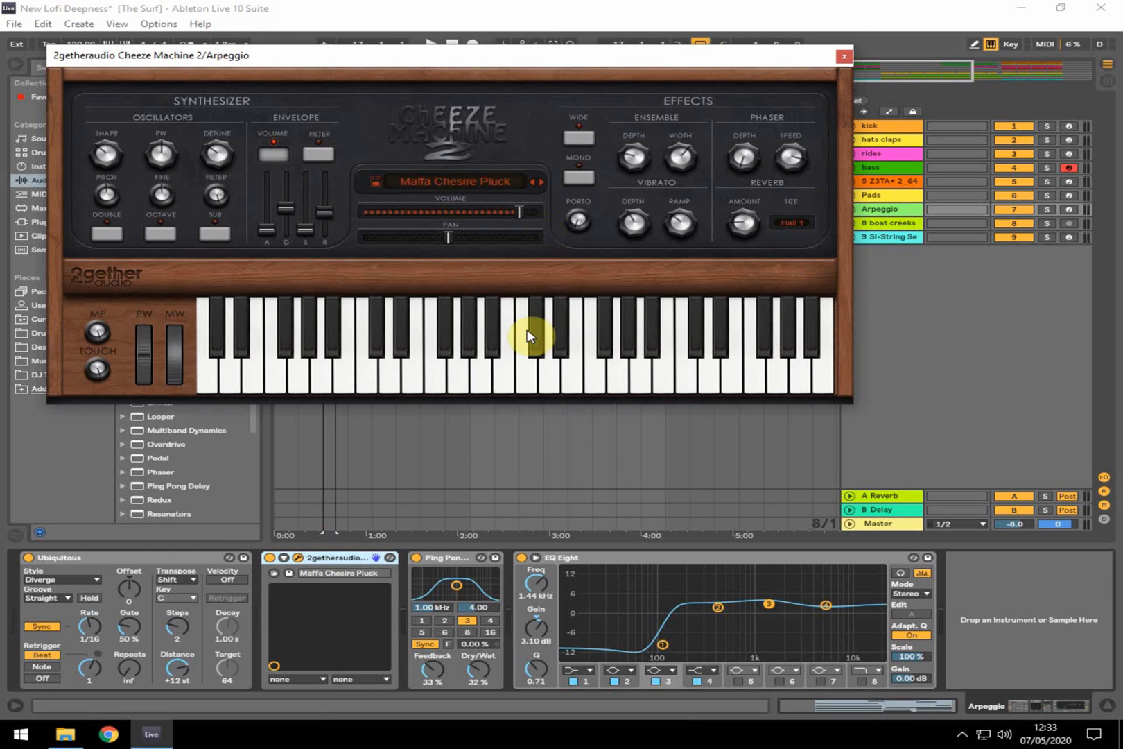
- Audition the Maffa Chesire Pluck arpeggio with several notes from high to low on the synth's keyboard
left_click(707, 347)
left_click(729, 379)
left_click(491, 341)
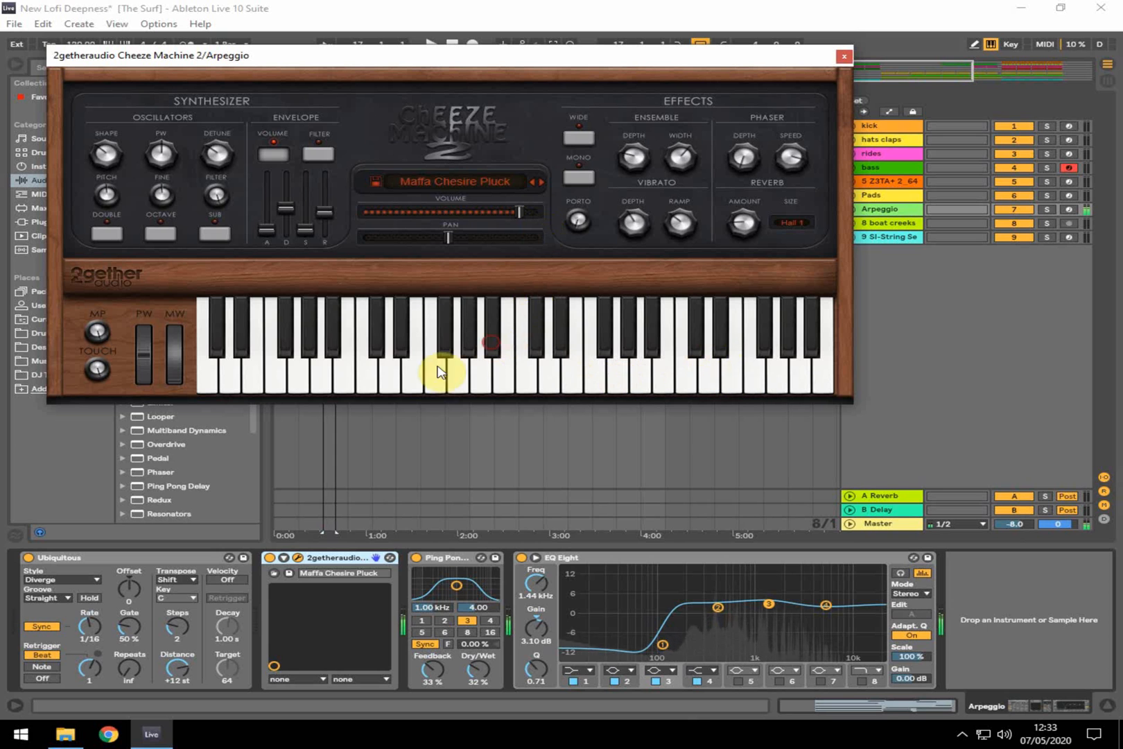
left_click(391, 368)
left_click(305, 365)
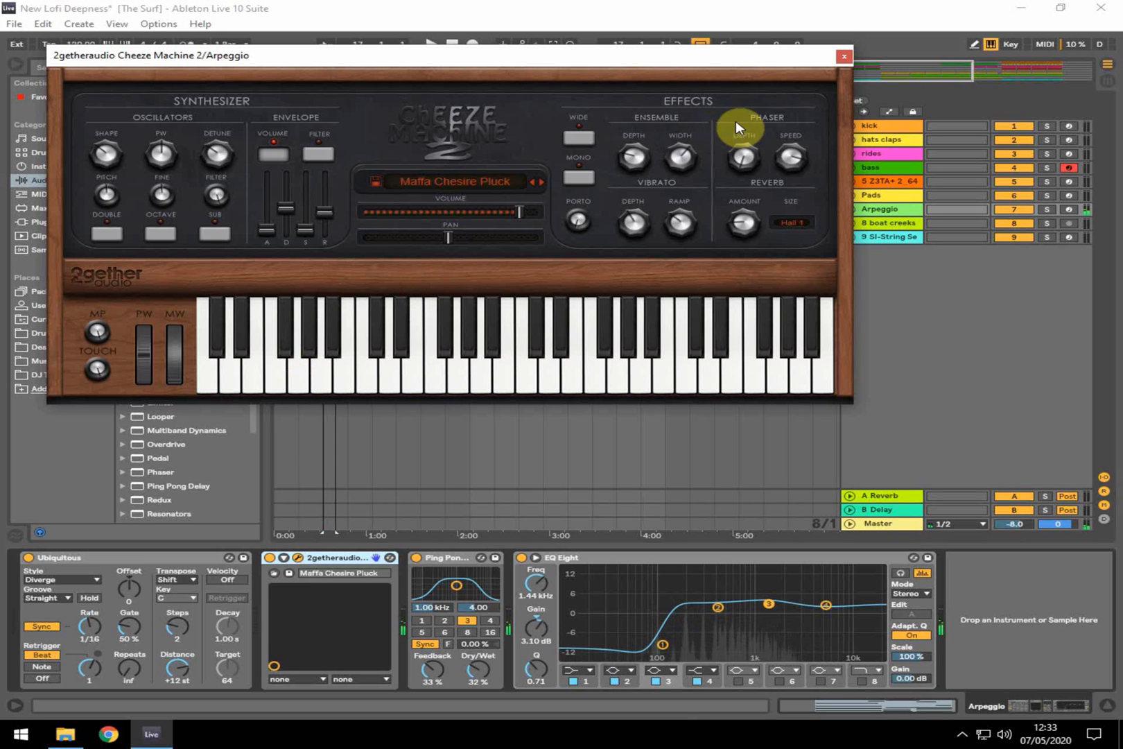
- Arm the Arpeggio track, audition its synth with a played note, and close the Cheeze Machine 2 window
left_click(1063, 204)
key("a")
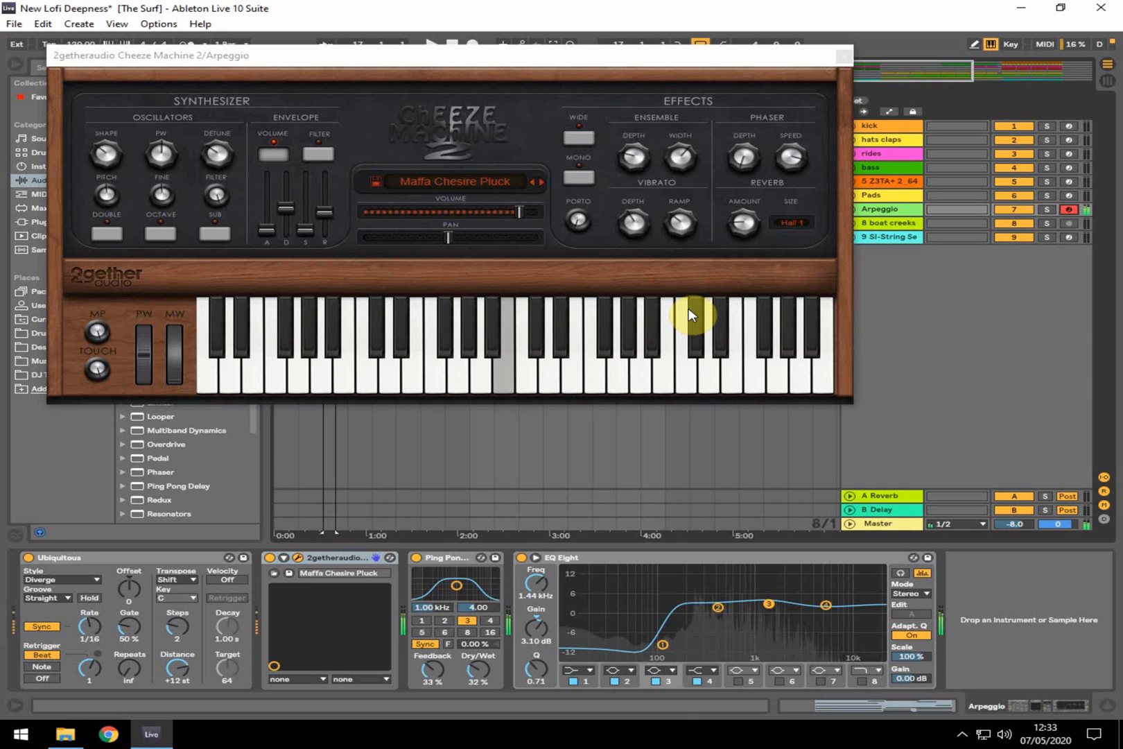
left_click(845, 54)
- Show the Arpeggiator presets among the MIDI effects and the Groove options of the Arpeggio track's Ubiquitous arpeggiator
left_click(97, 557)
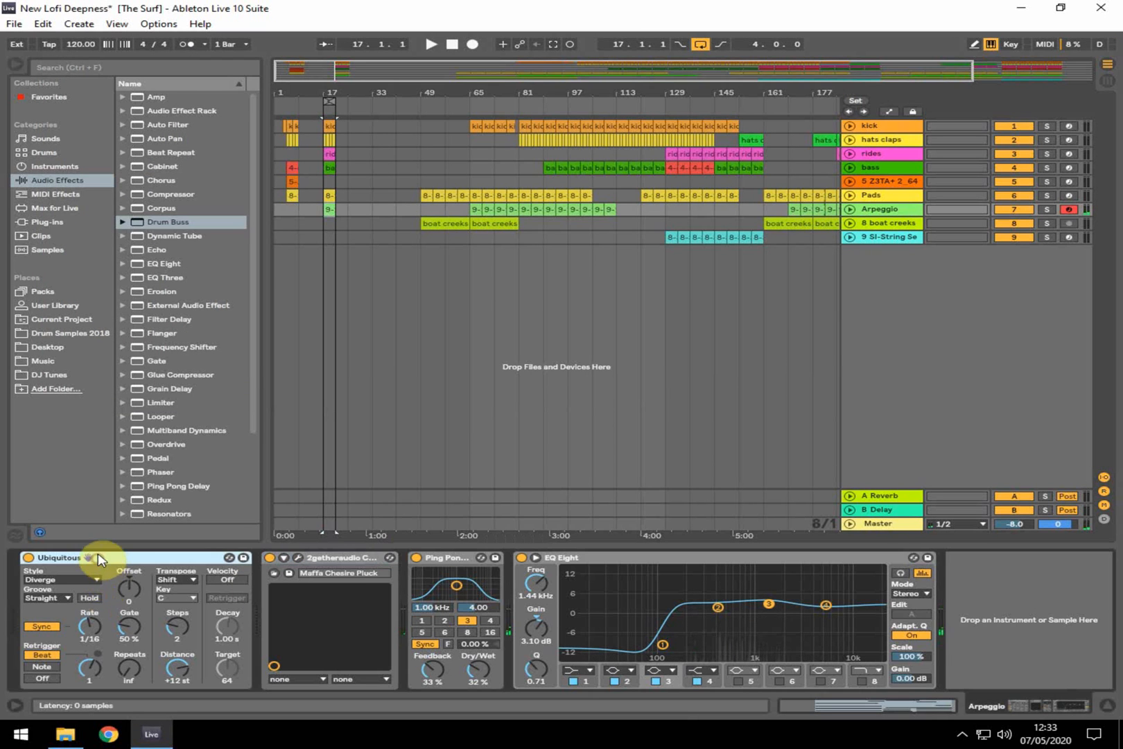
left_click(59, 196)
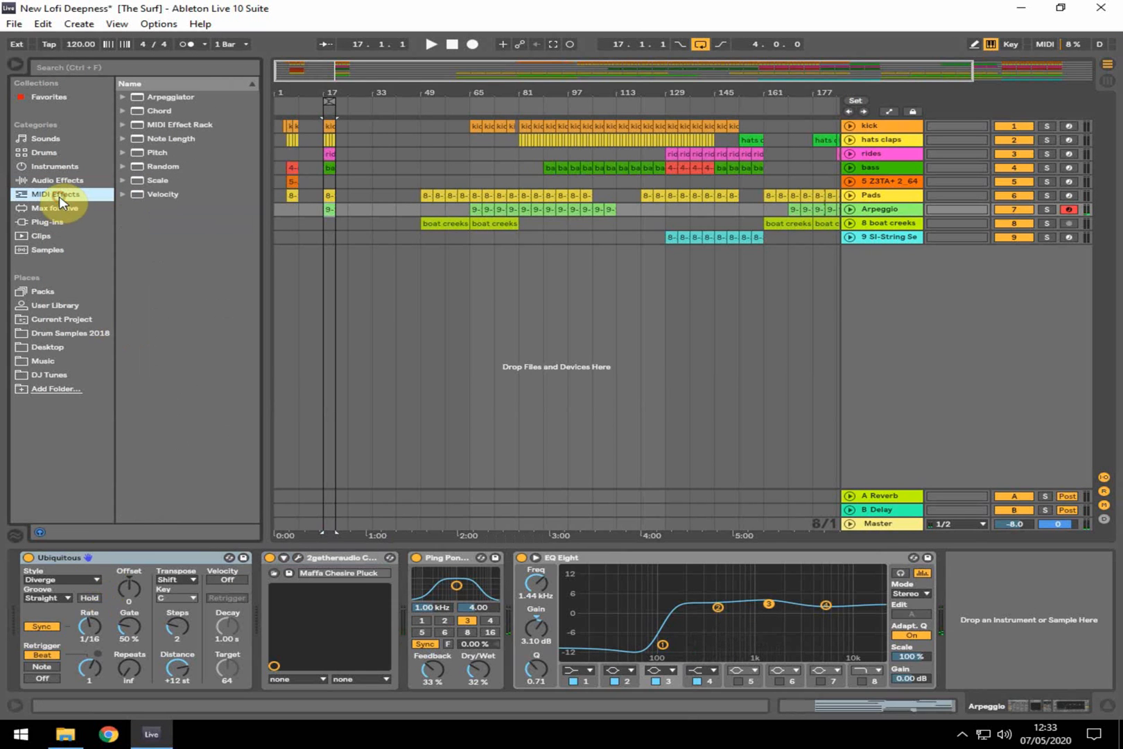
left_click(123, 97)
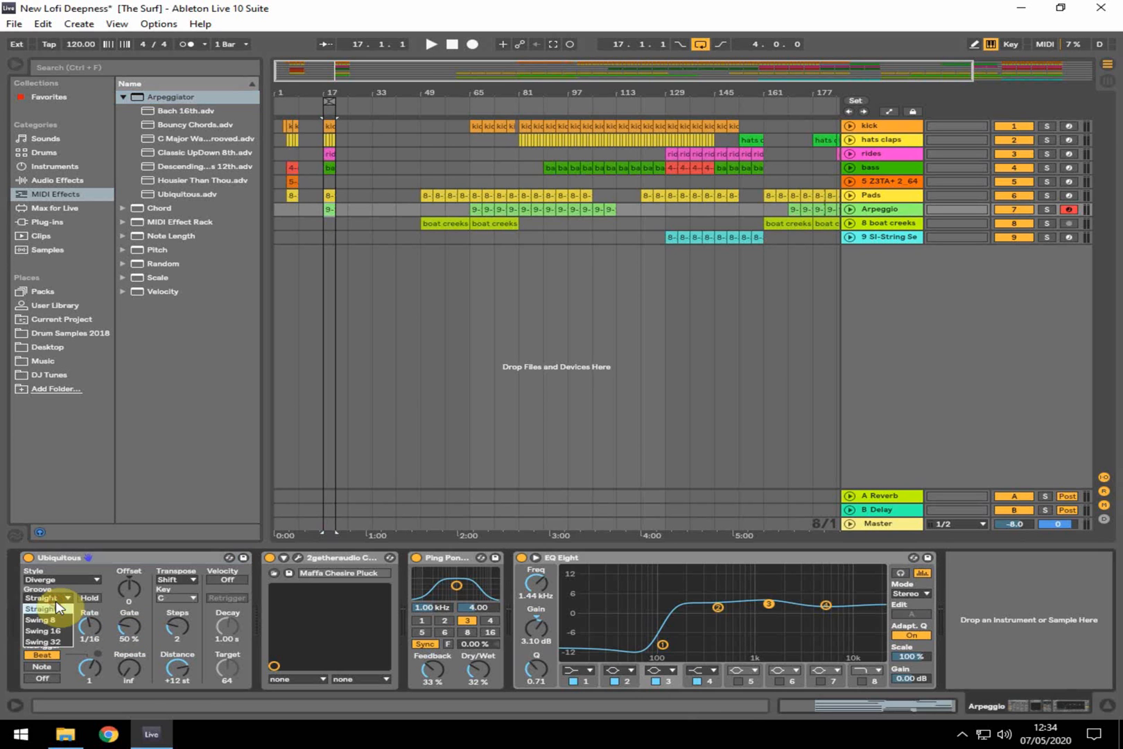
left_click(454, 444)
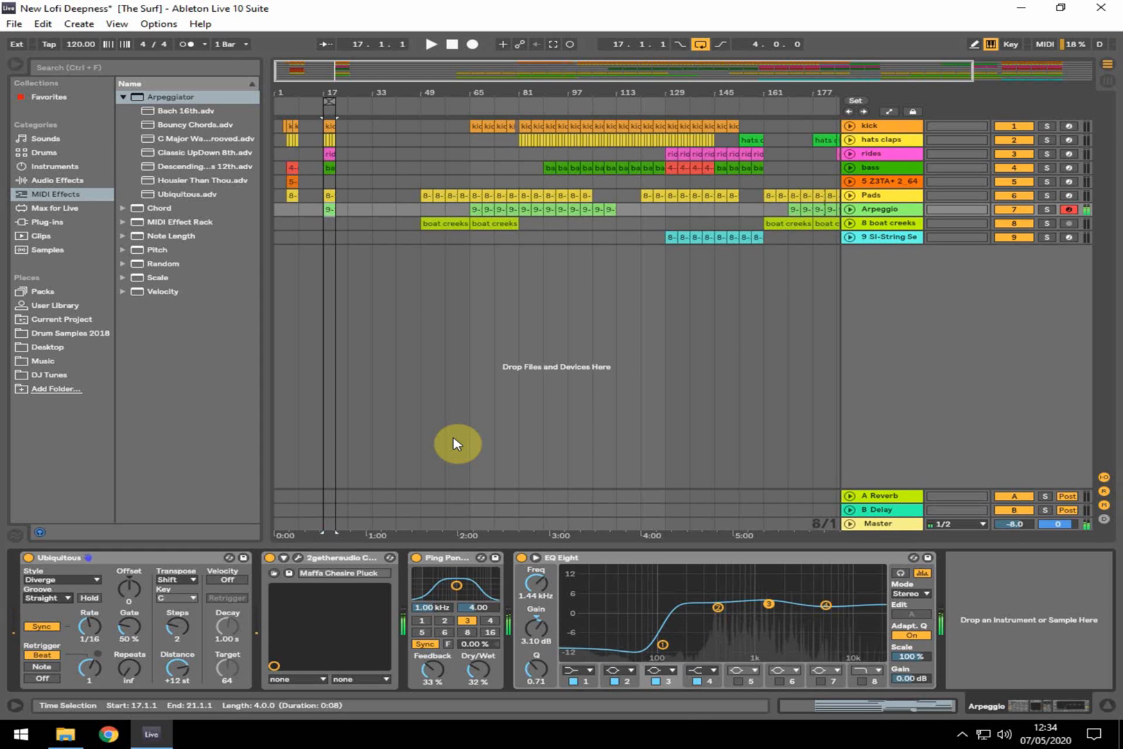
- Solo the Arpeggio track, play the loop, and inspect the notes of its clip at bar 17 in the note editor
left_click(1045, 209)
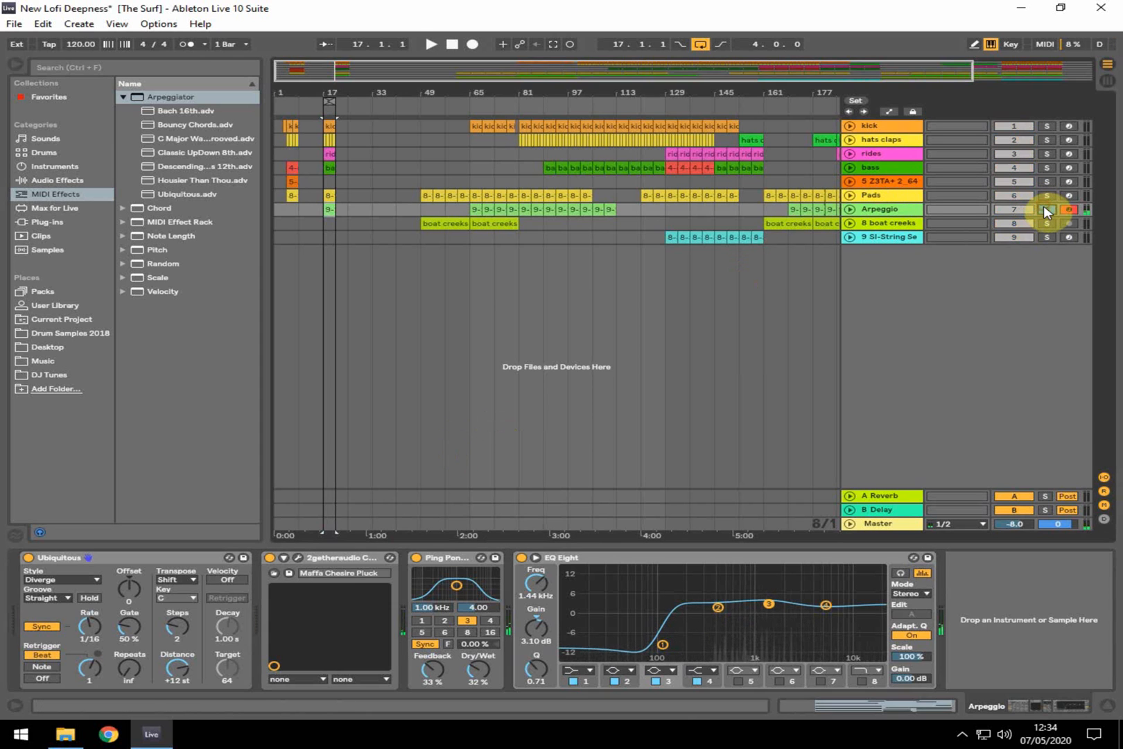
left_click(322, 203)
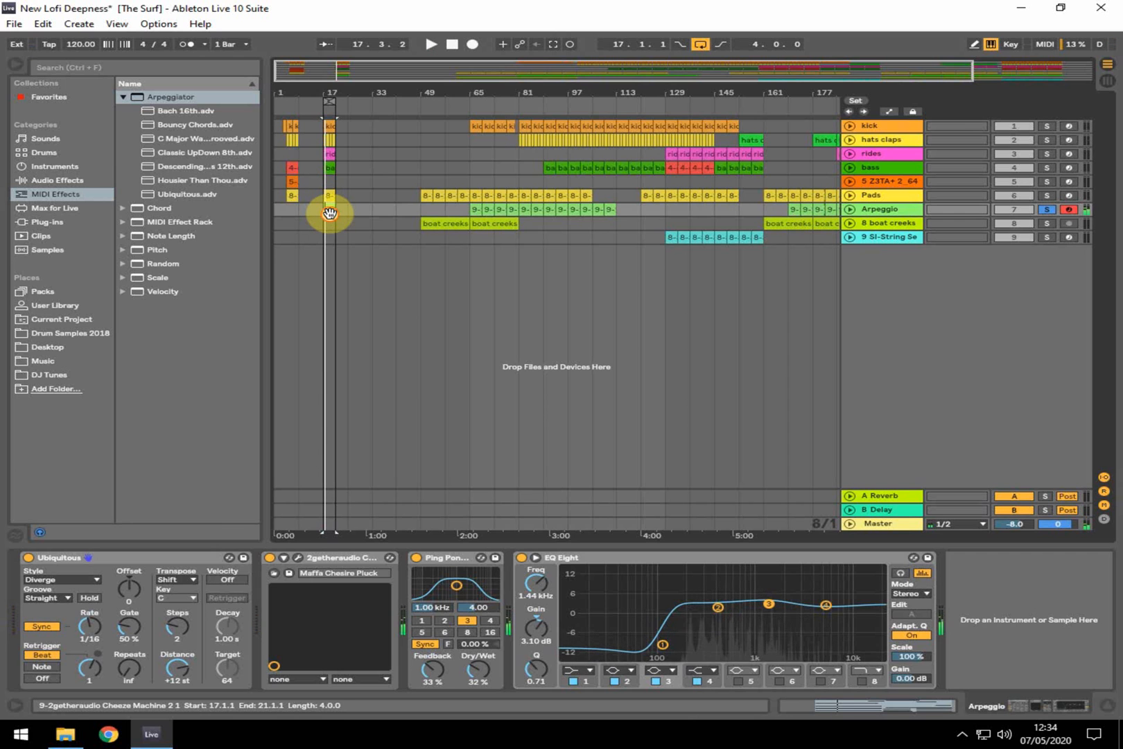
double_click(329, 213)
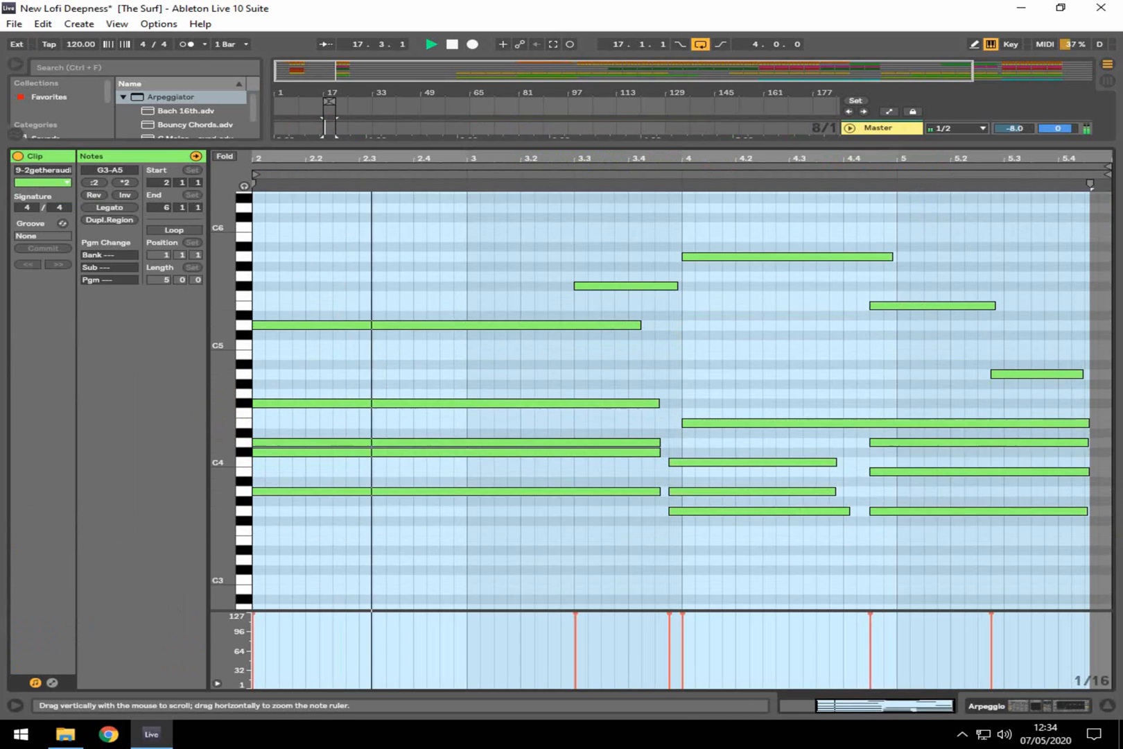
left_click_drag(225, 414, 236, 413)
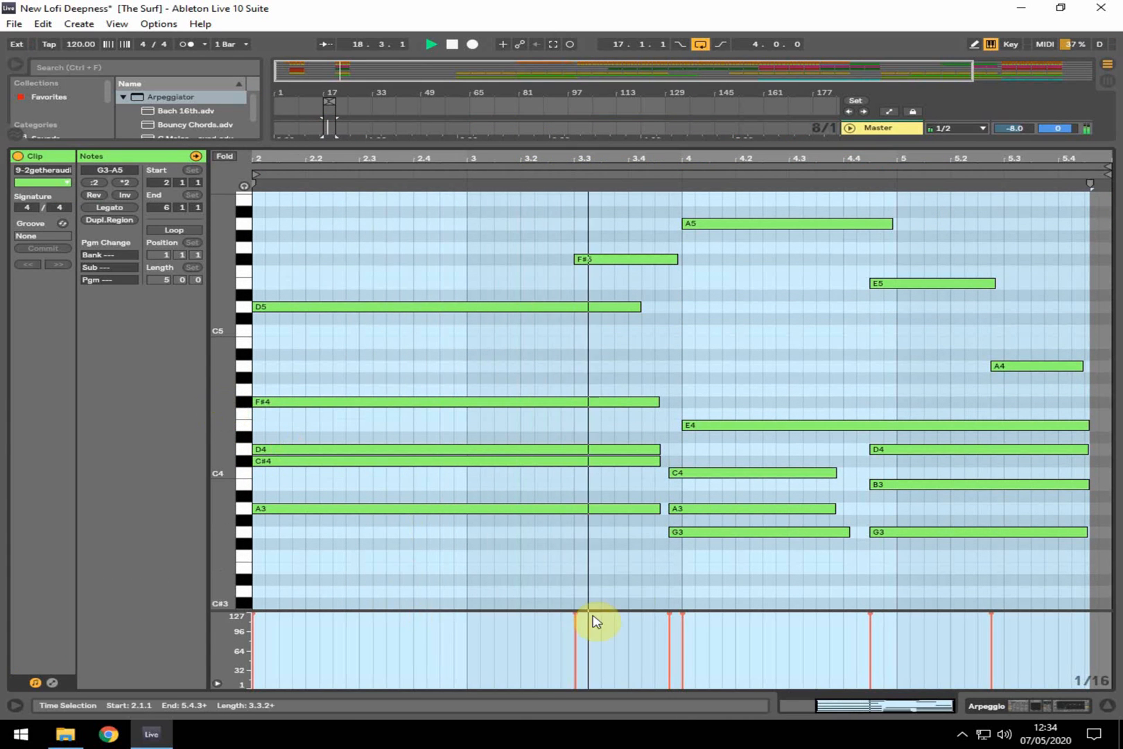
left_click(631, 595)
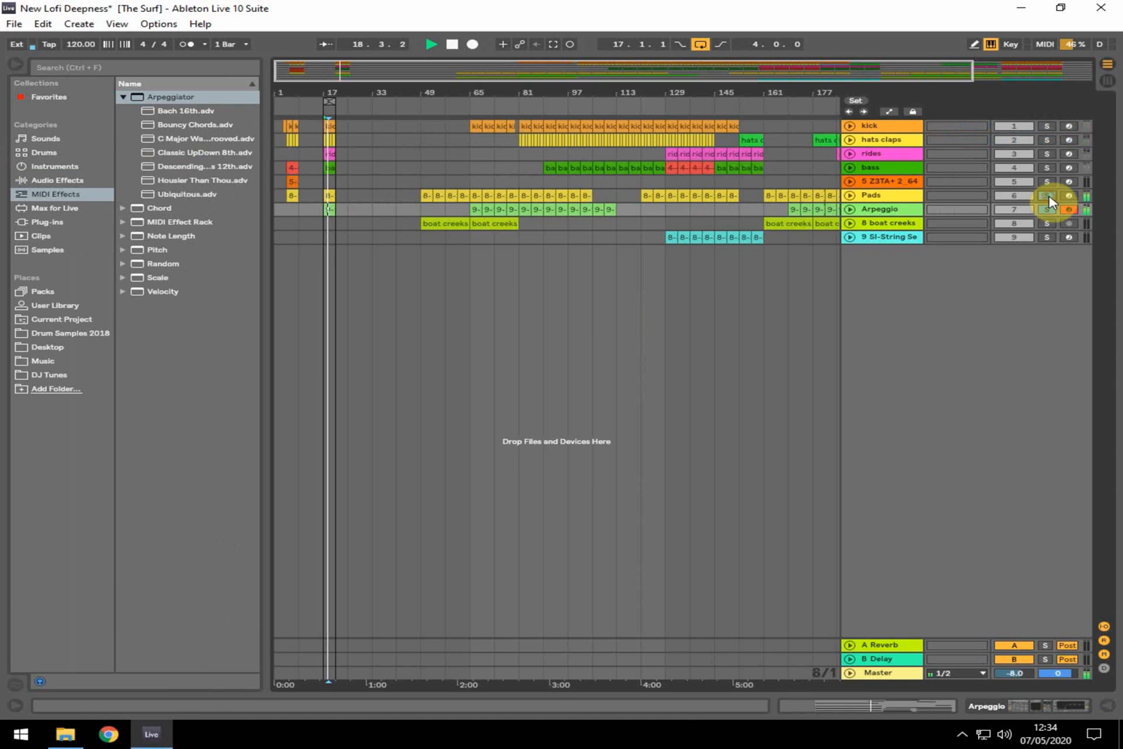
- Play the loop with Pads soloed alongside the Arpeggio, followed by all tracks unsoloed, and stop playback
left_click(1049, 197, "ctrl")
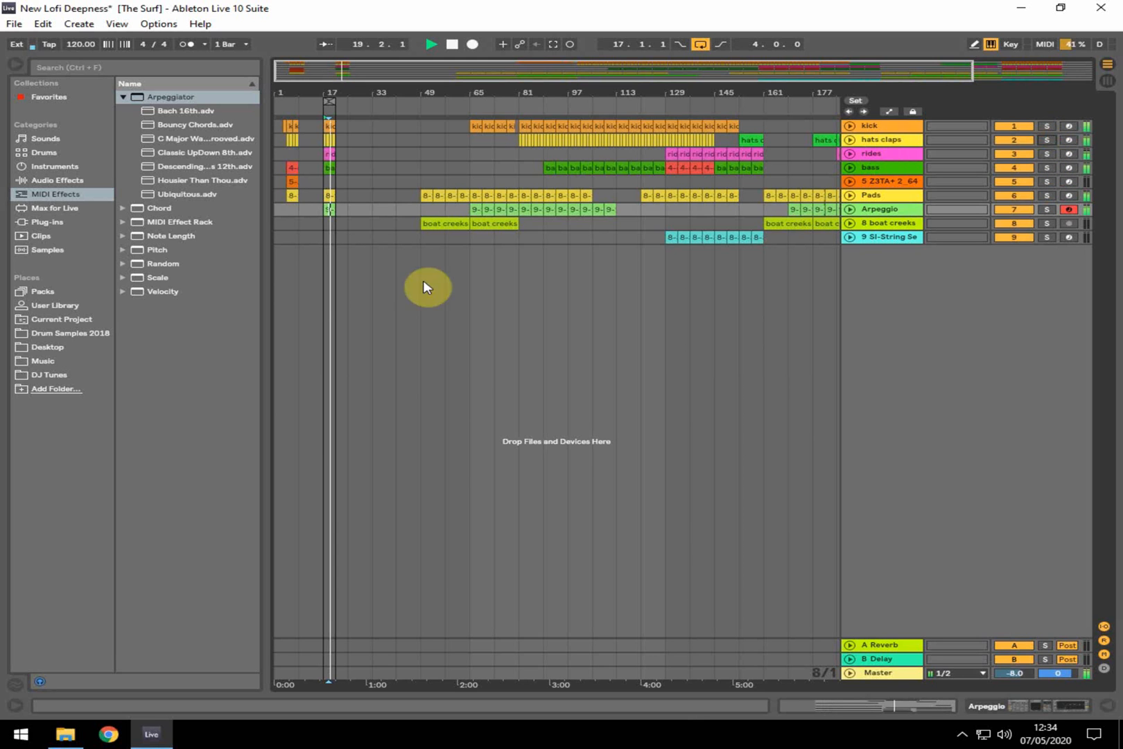
left_click(319, 265)
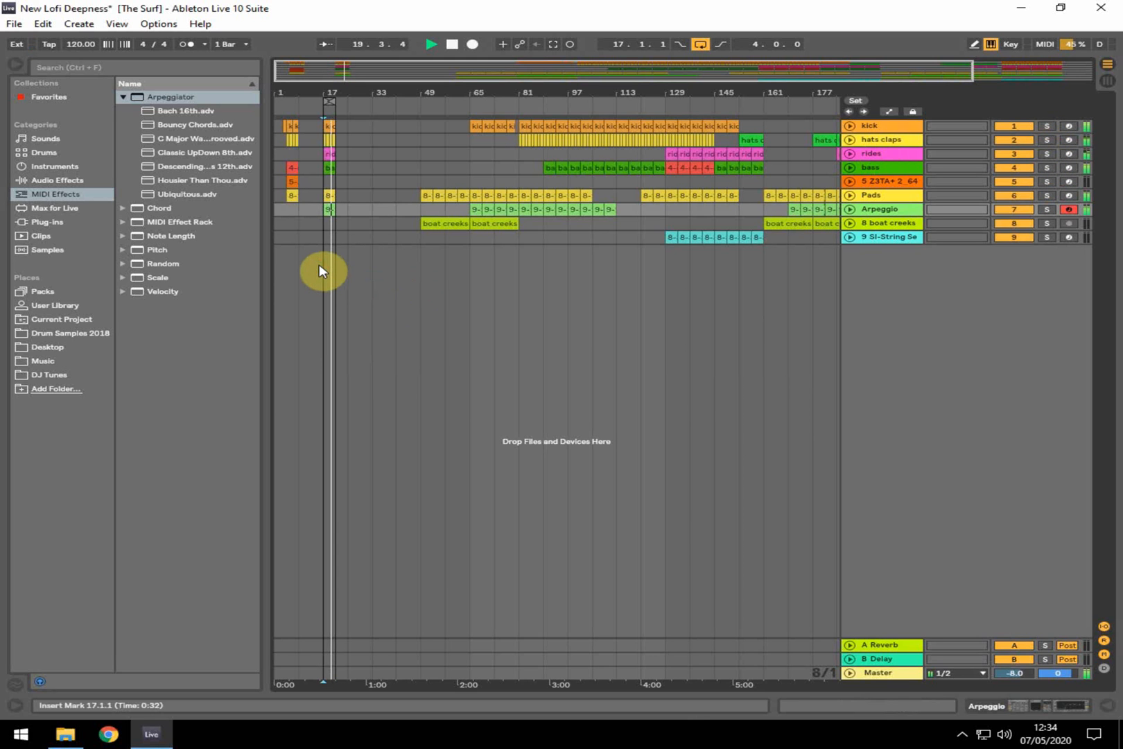
key("space")
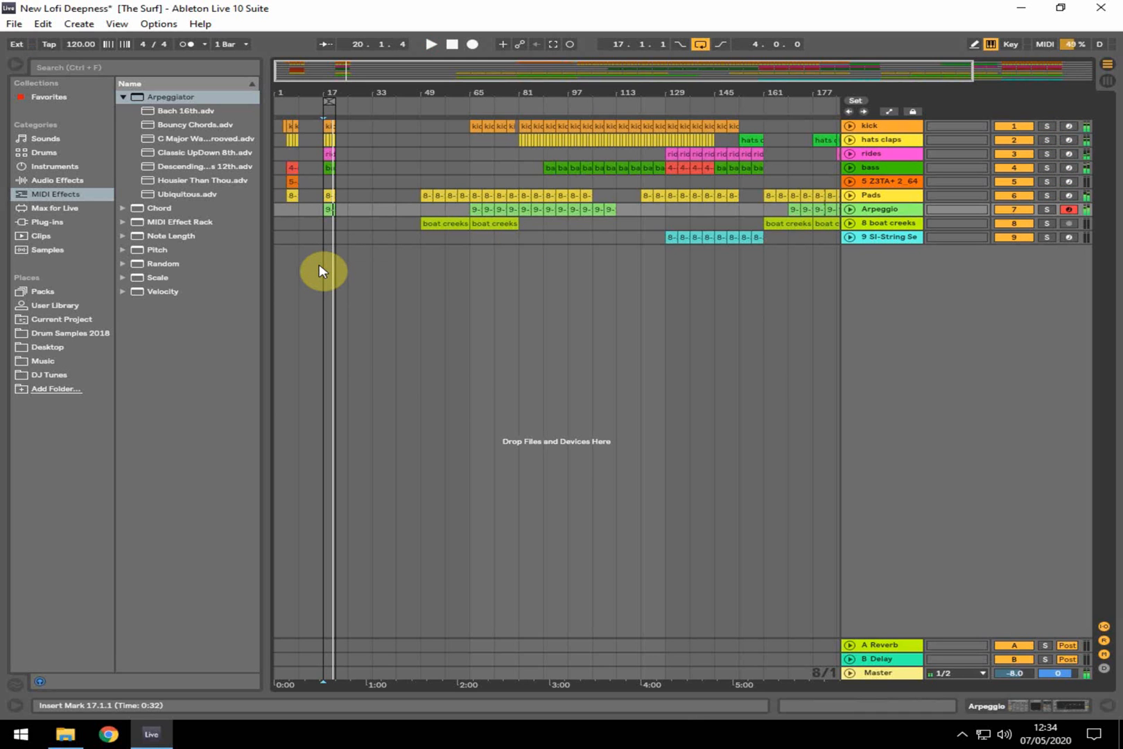
- Copy the SI-String Section clip from bar 129 to bar 17 and play the loop with the string track soloed
left_click(887, 237)
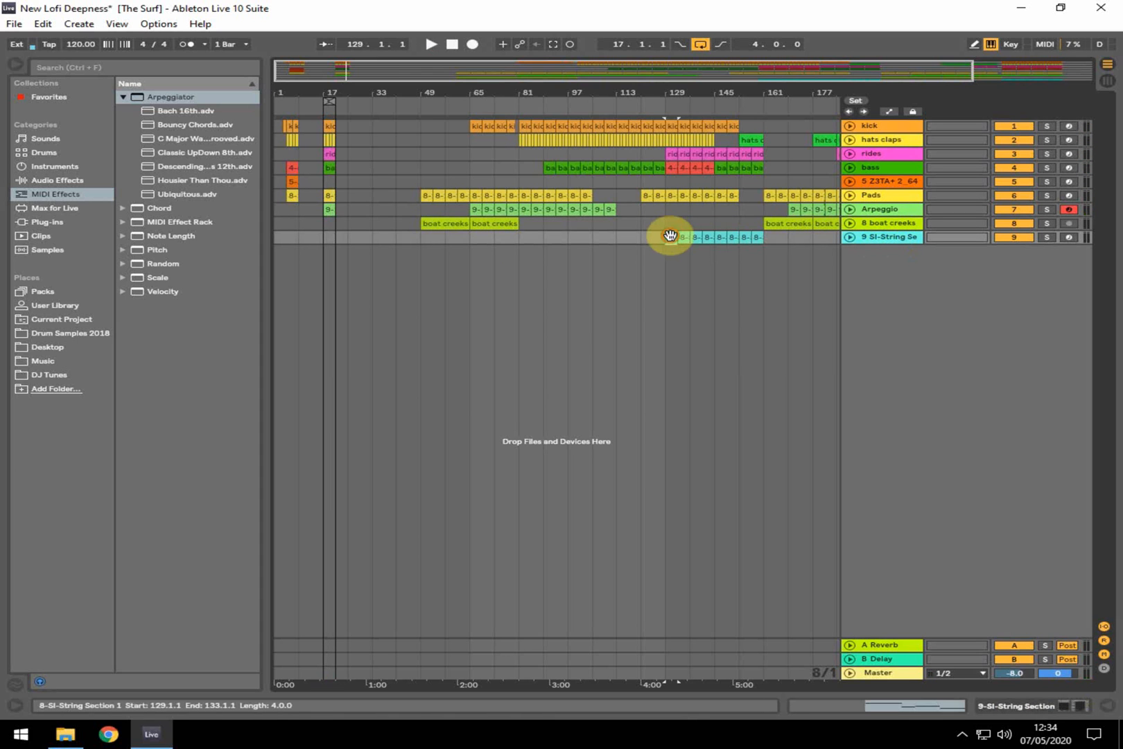
left_click_drag(669, 236, 332, 233)
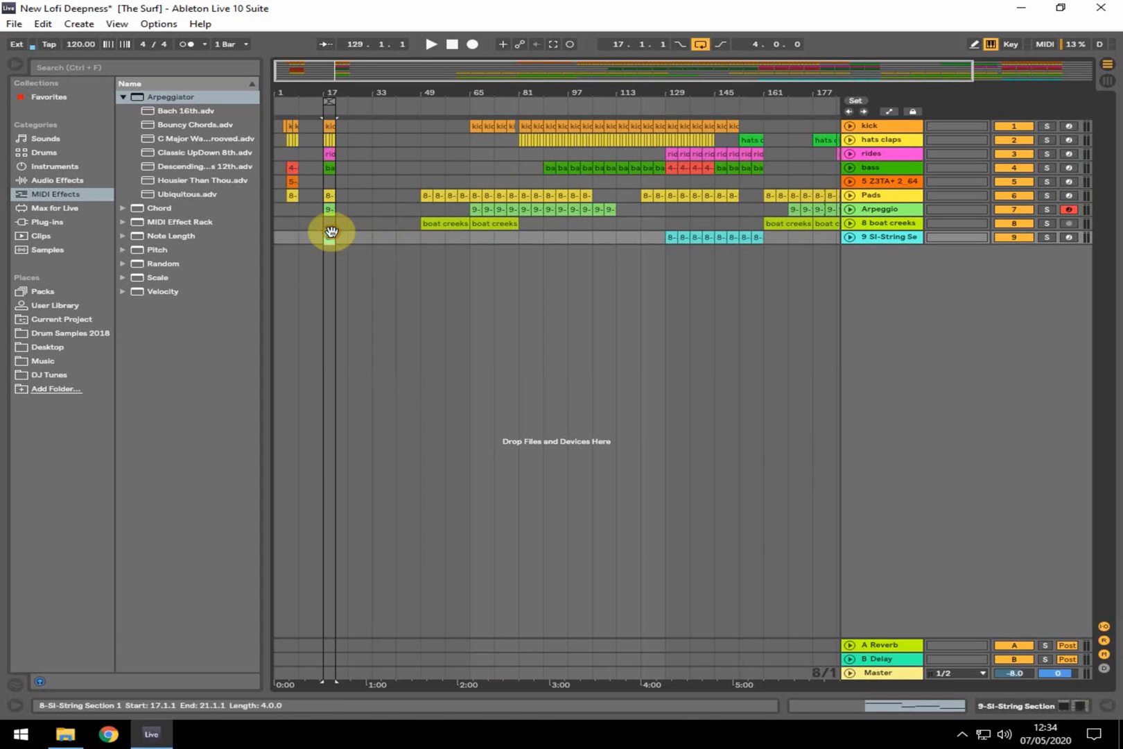
left_click(1046, 237)
key("space")
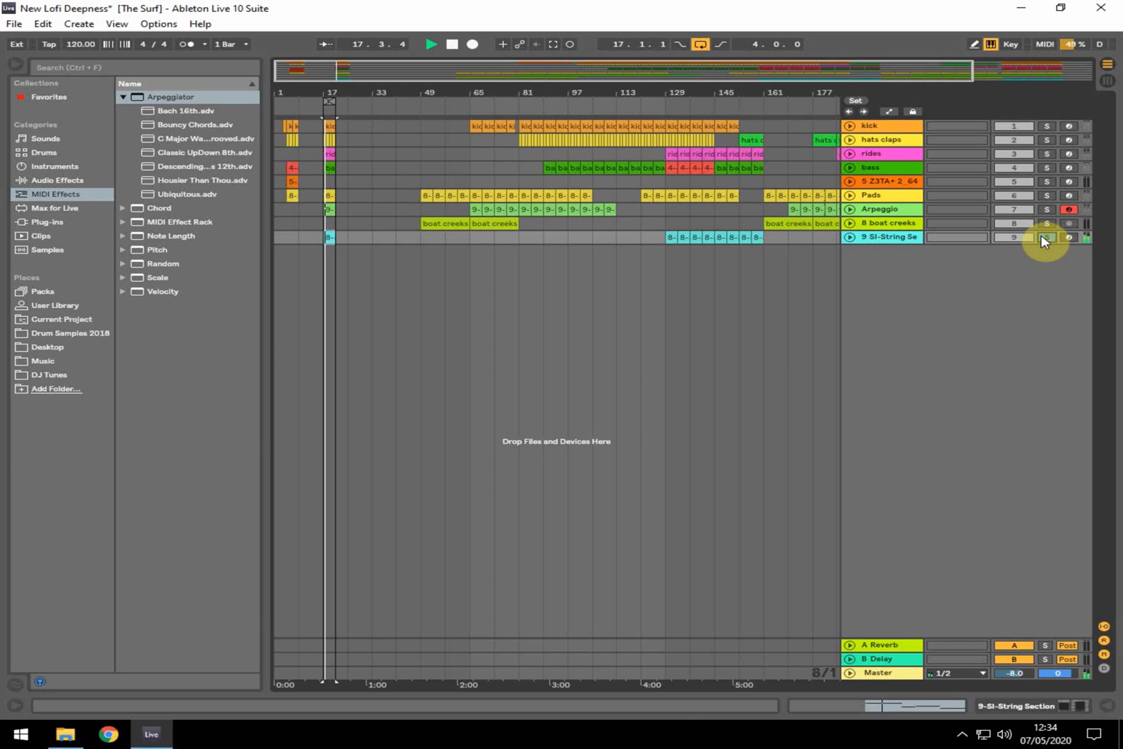
- Arm the string track and play the loop with Pads and Arpeggio soloed alongside it, ending with all tracks unsoloed
left_click(1046, 238)
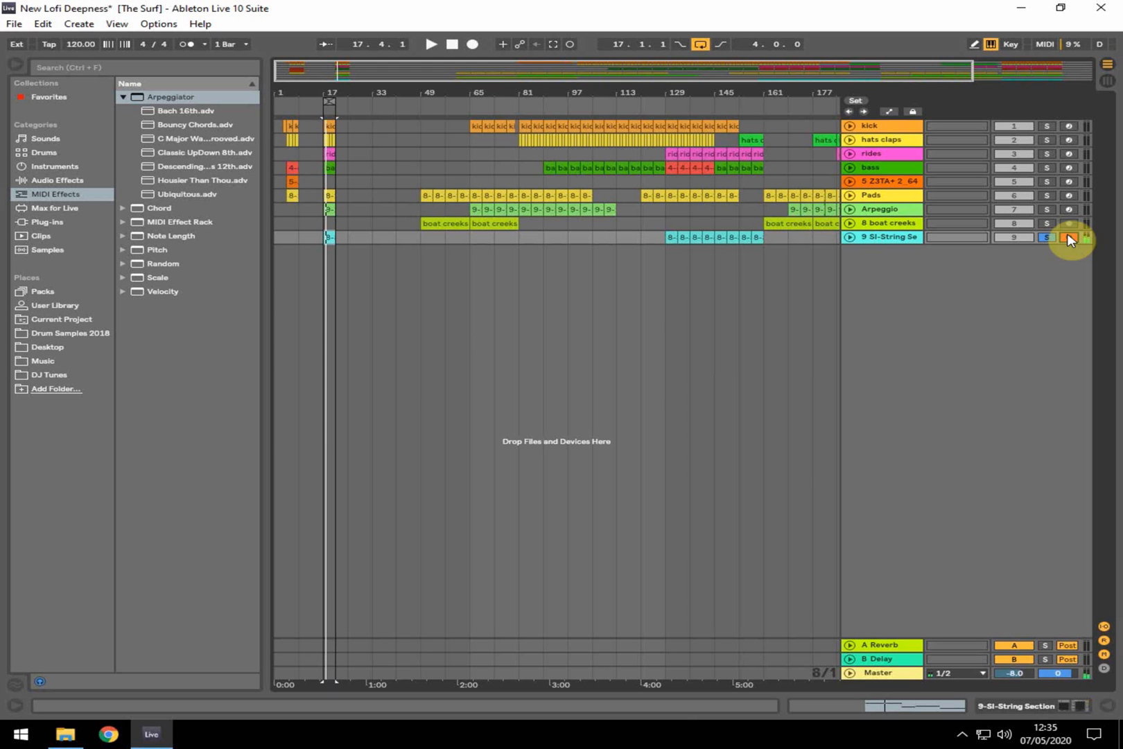
key("space")
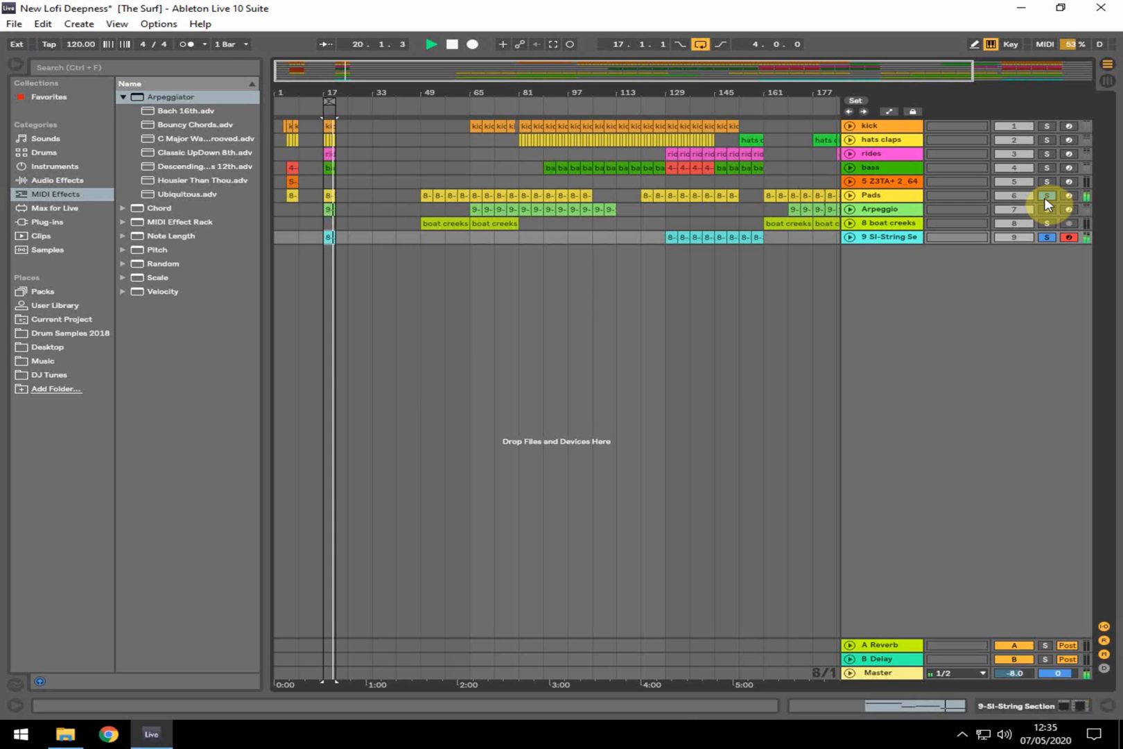
left_click(1047, 208)
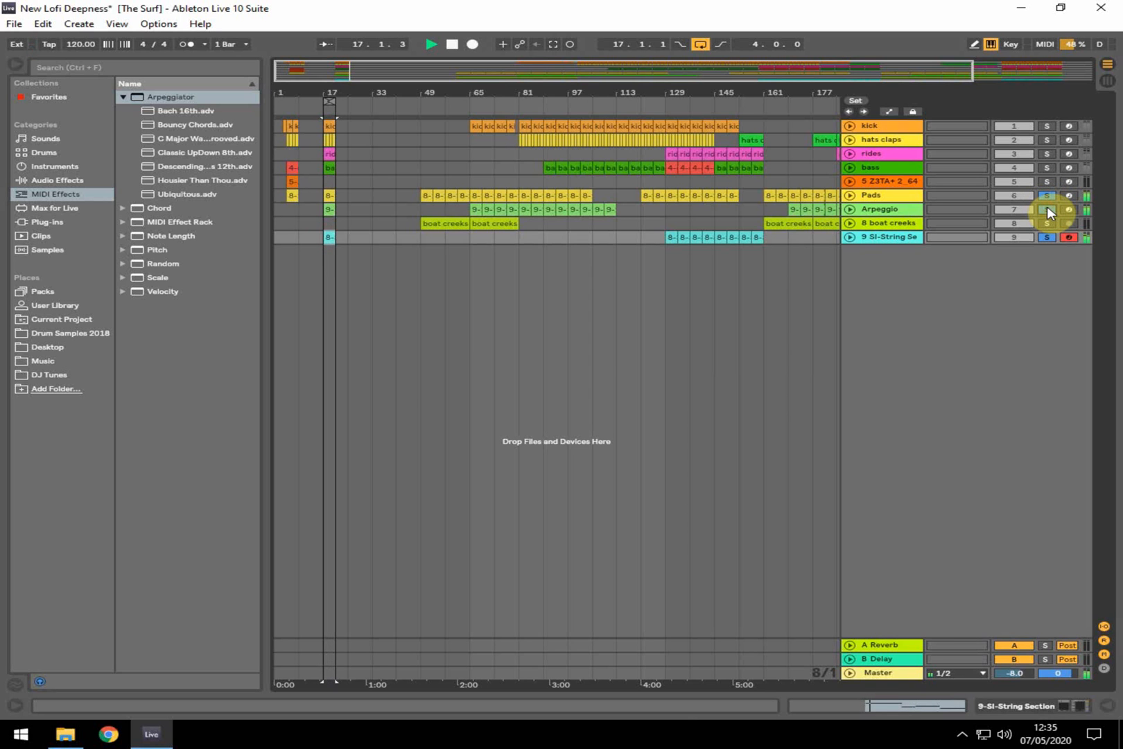
left_click(1047, 208)
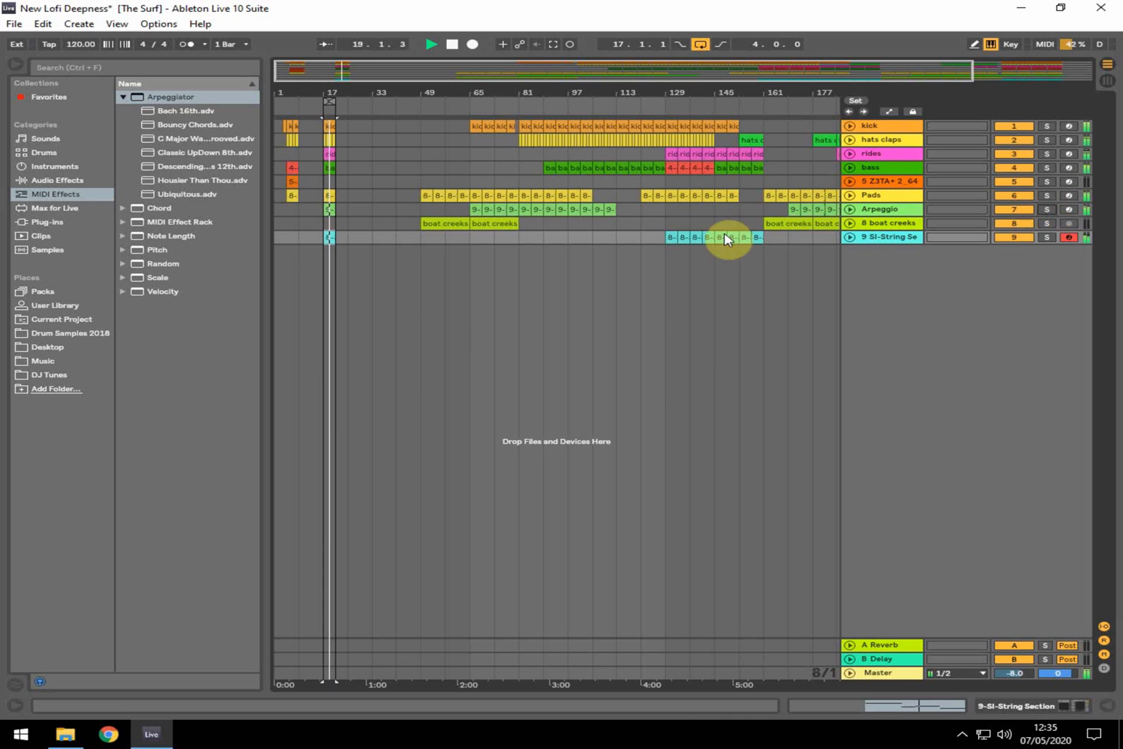
left_click(340, 272)
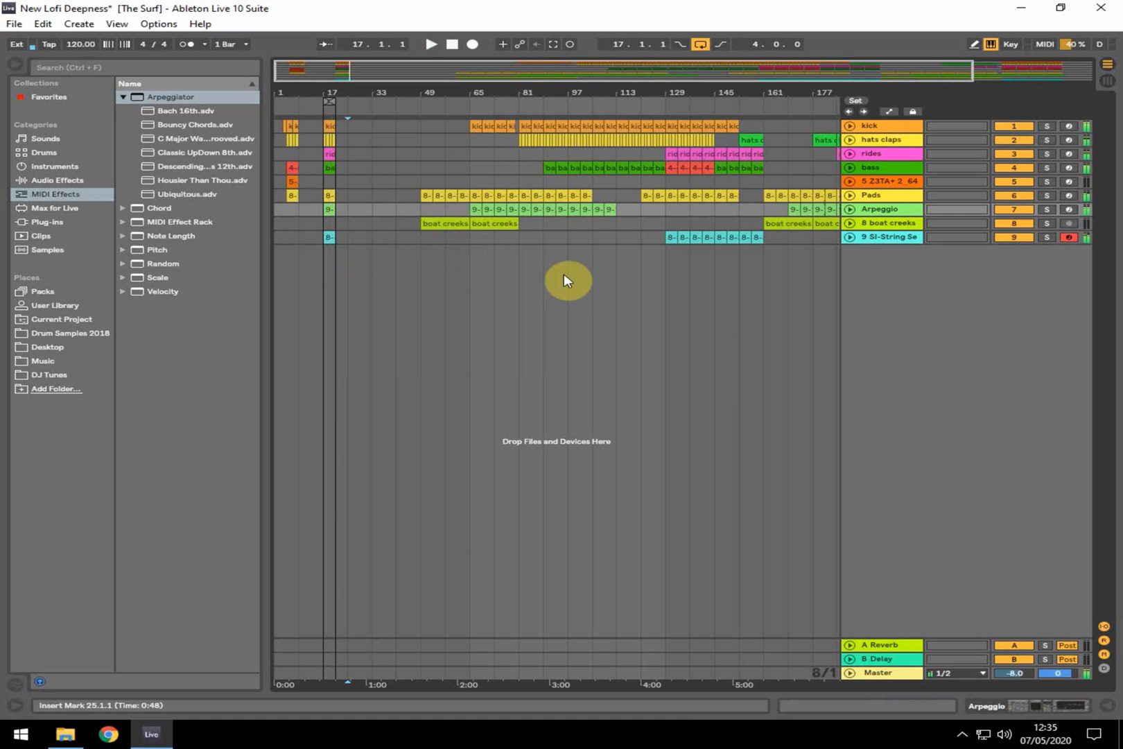
- Show the string track's device chain and view the SI-String Section interface with the SlowStrings program
left_click(897, 184)
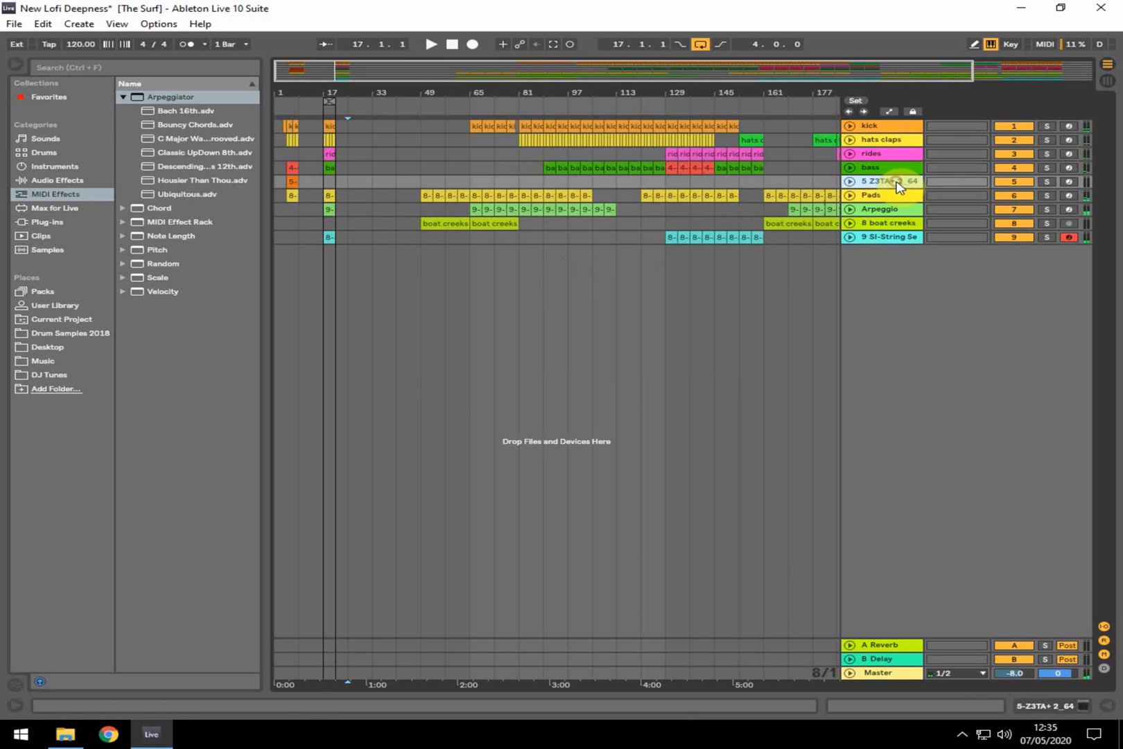
left_click(873, 237)
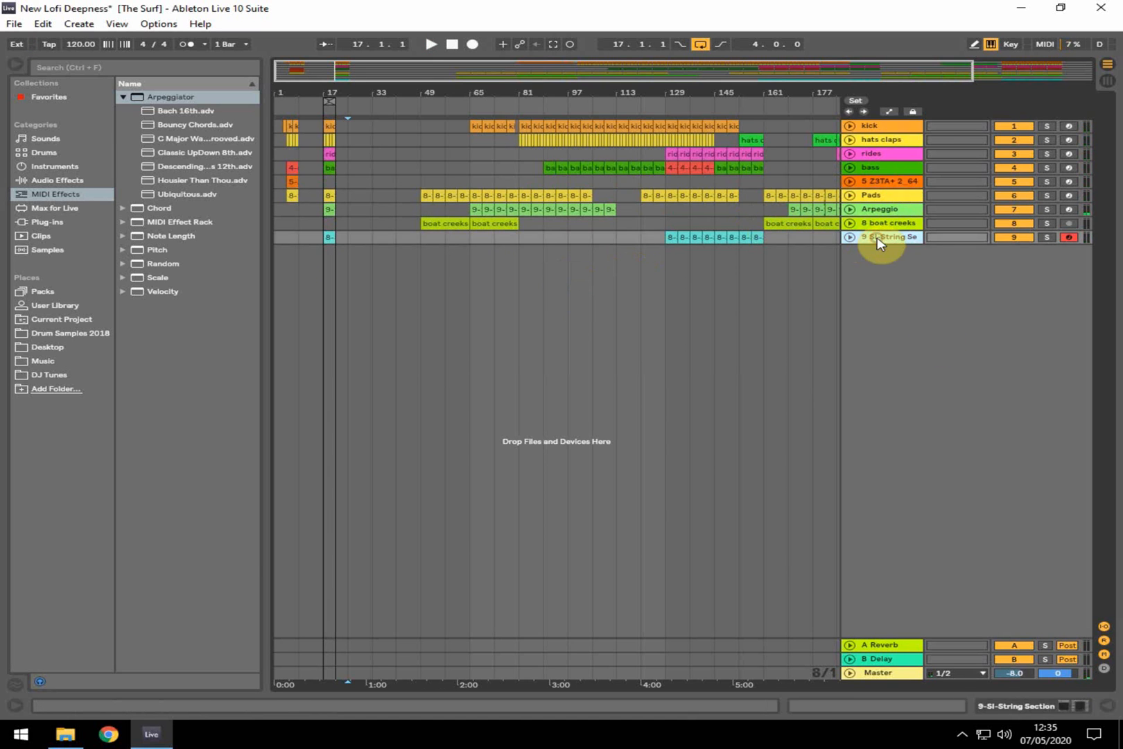
left_click(1068, 705)
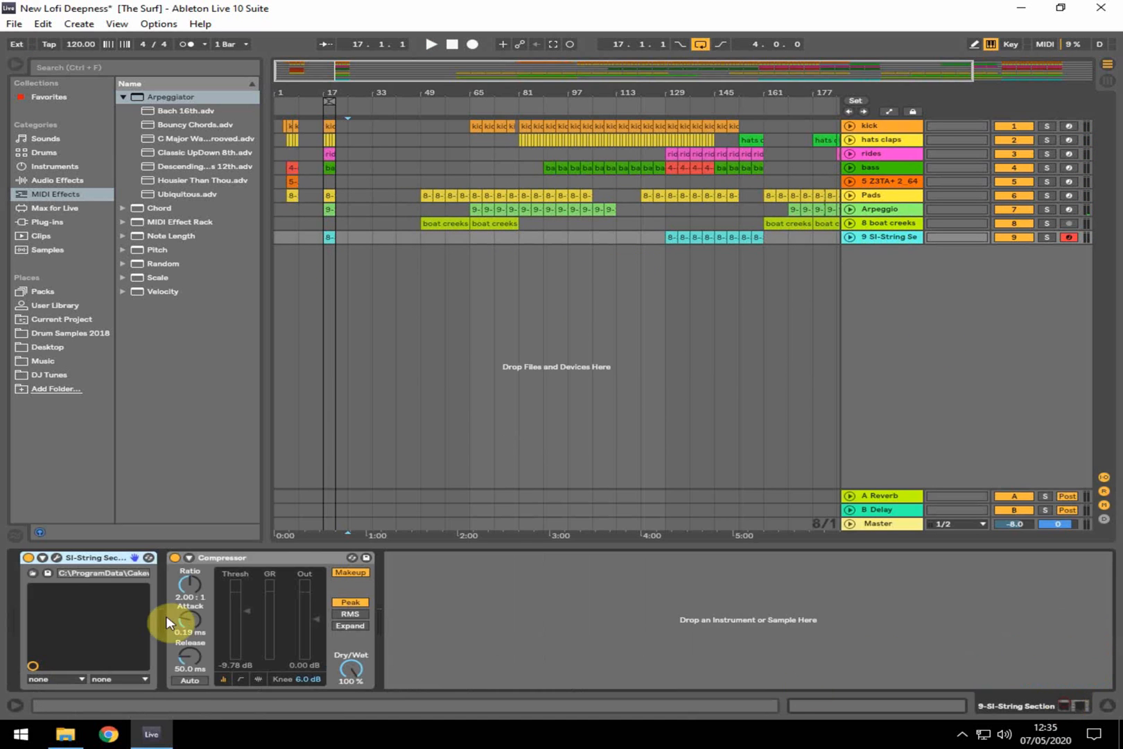
left_click(57, 557)
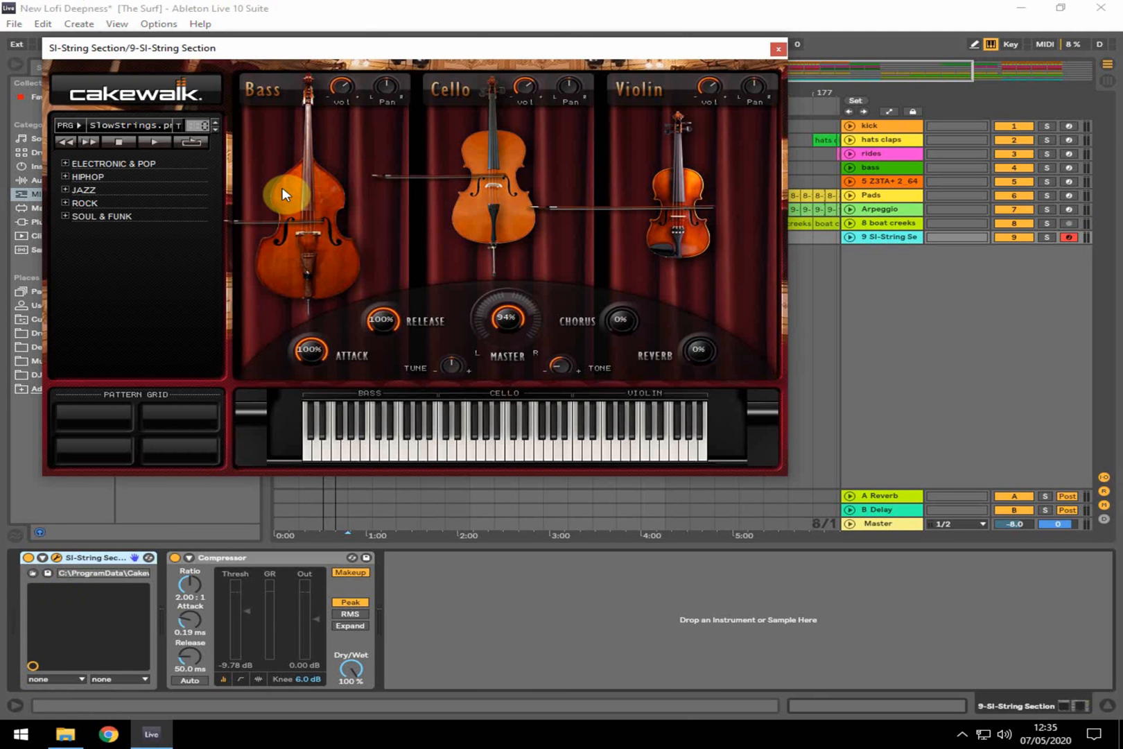
left_click(778, 50)
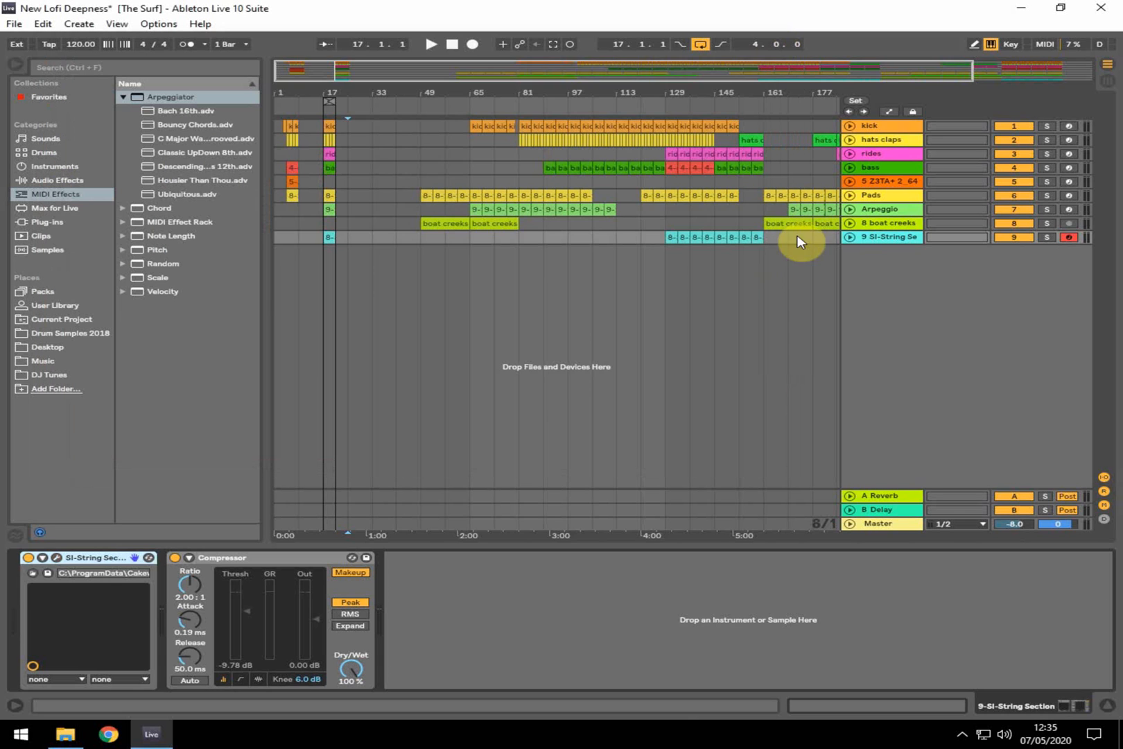
left_click(593, 210)
left_click(419, 237)
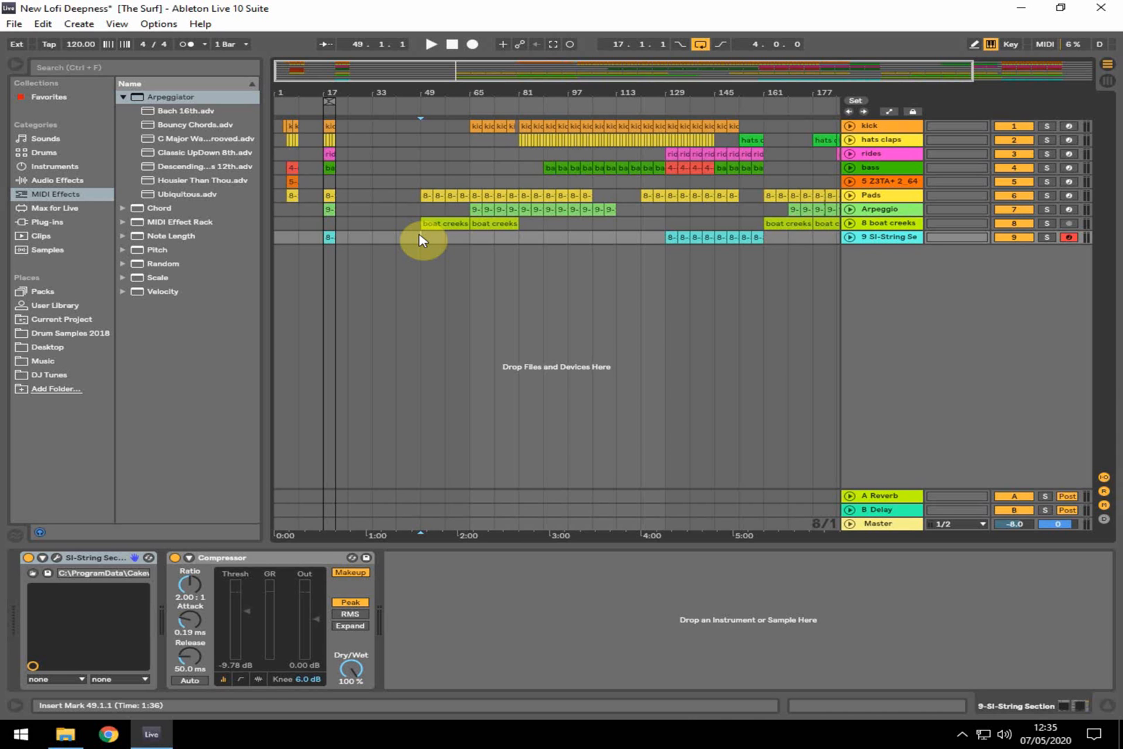
left_click(328, 237)
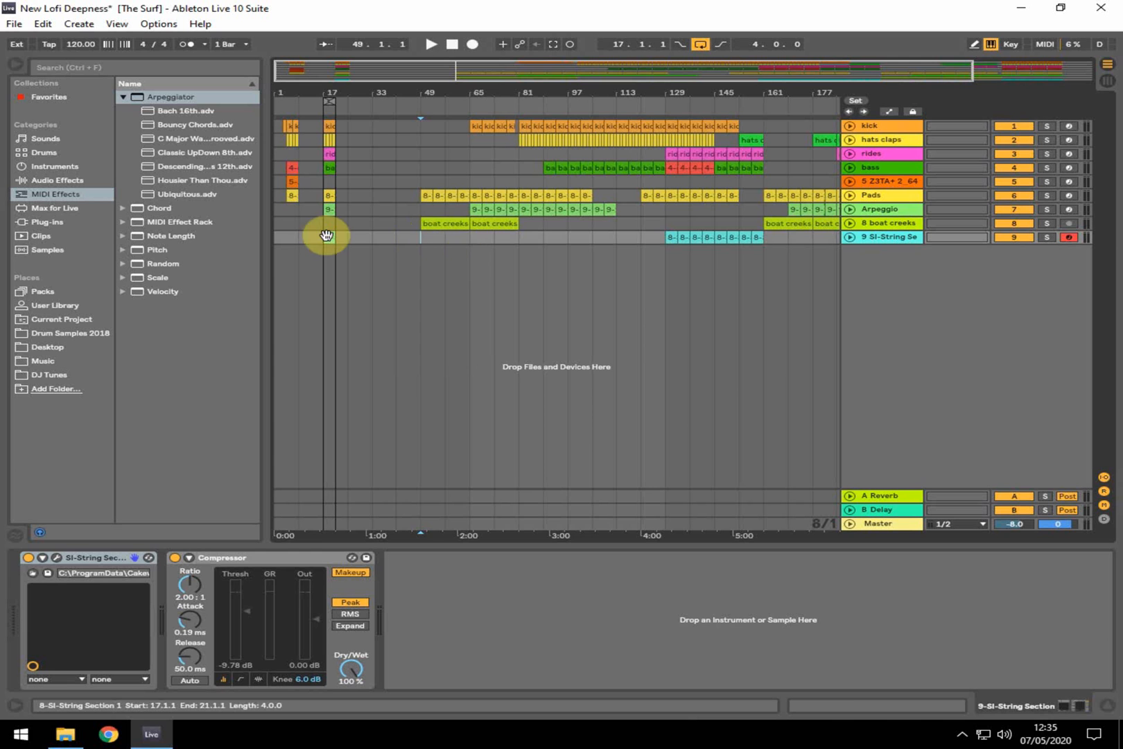
- View the Z3TA+ 2 synth interface with the Dream Arp 2 preset and arm its track for auditioning
left_click(875, 181)
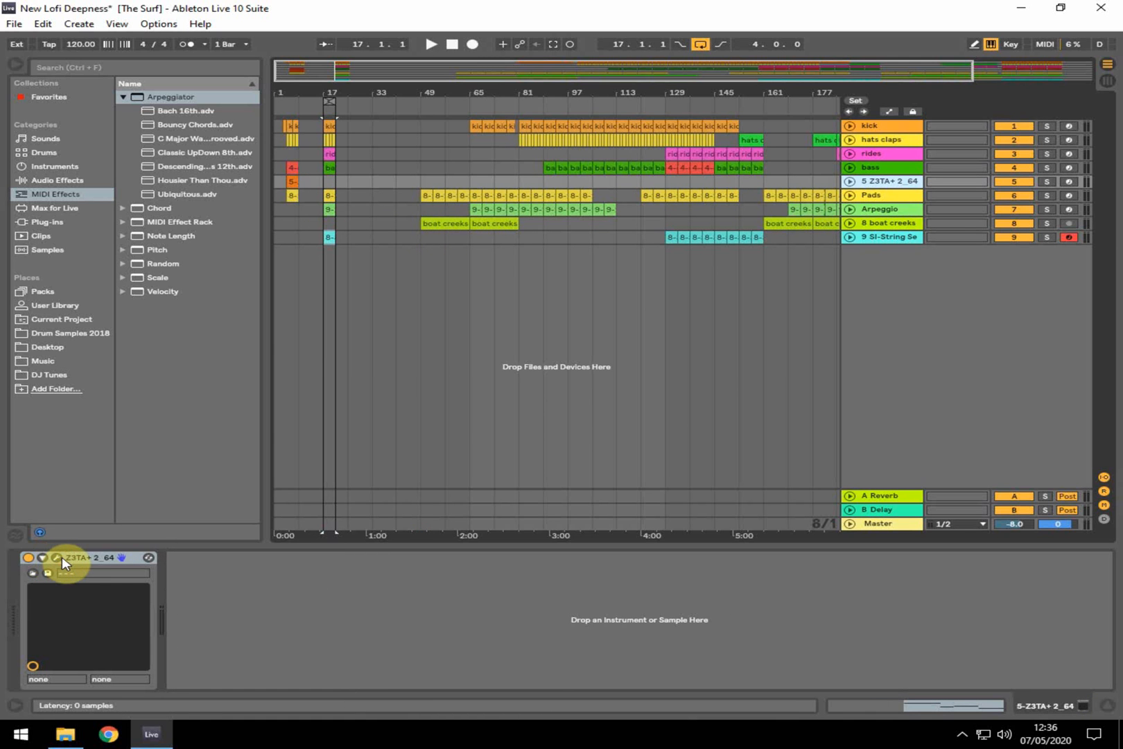
left_click(60, 557)
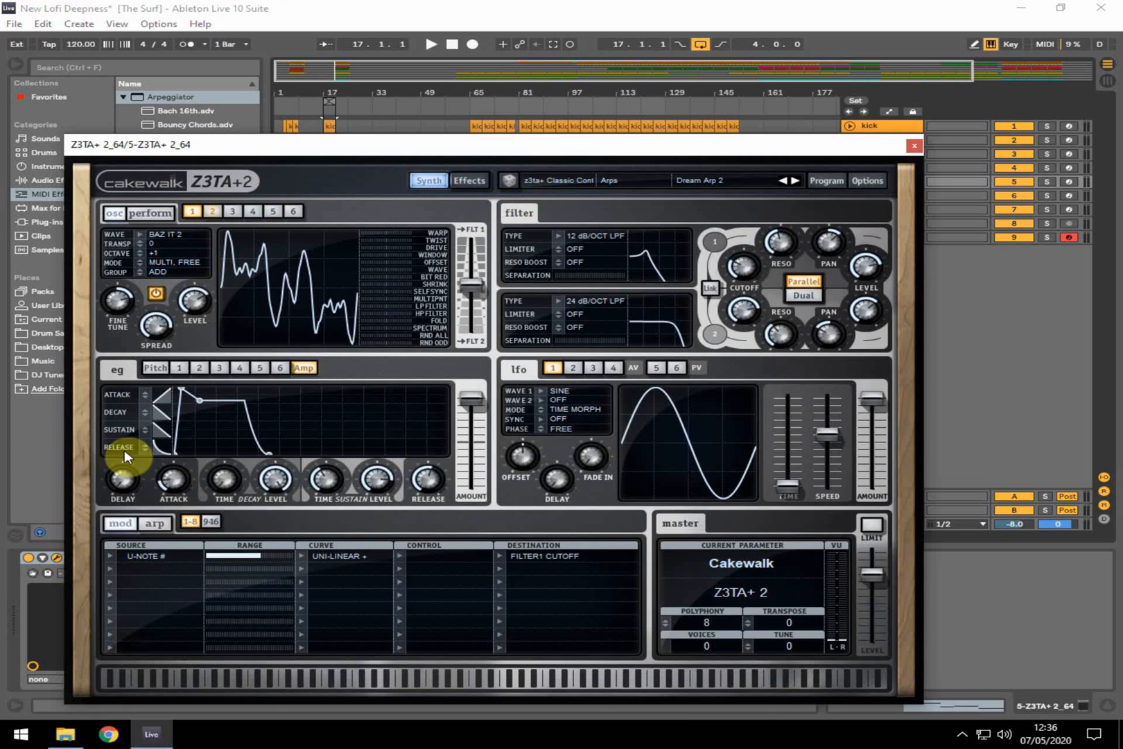
left_click_drag(631, 148, 627, 114)
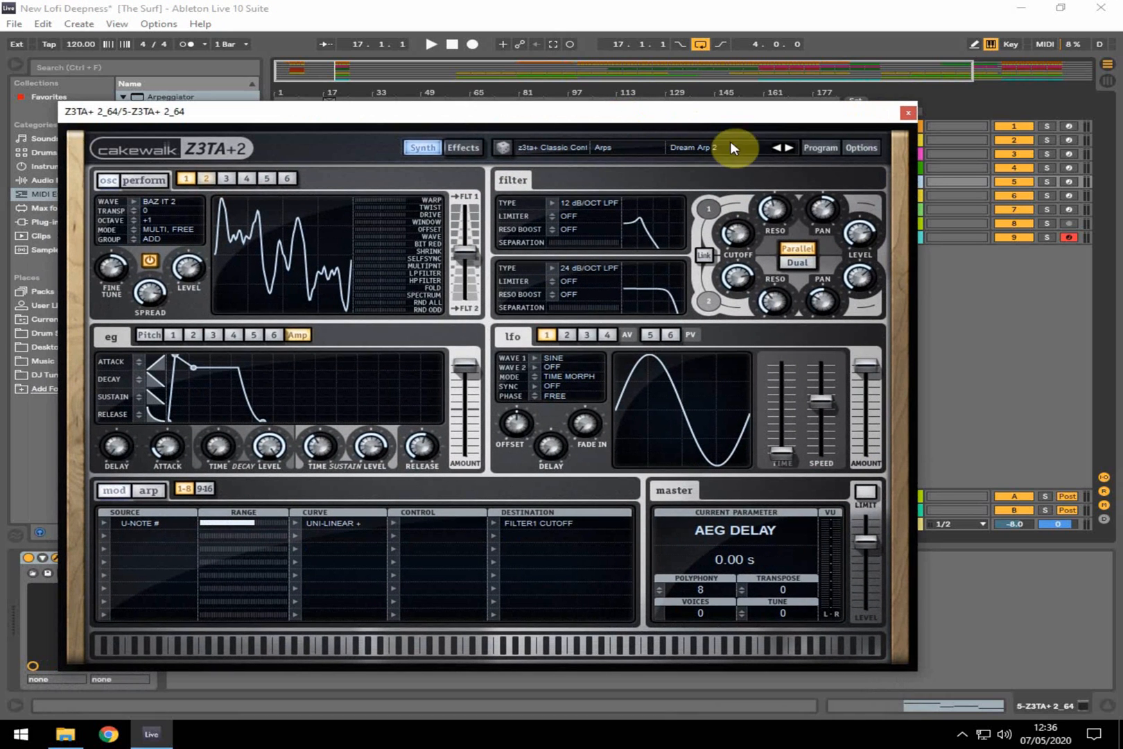
left_click(905, 113)
left_click(1073, 184)
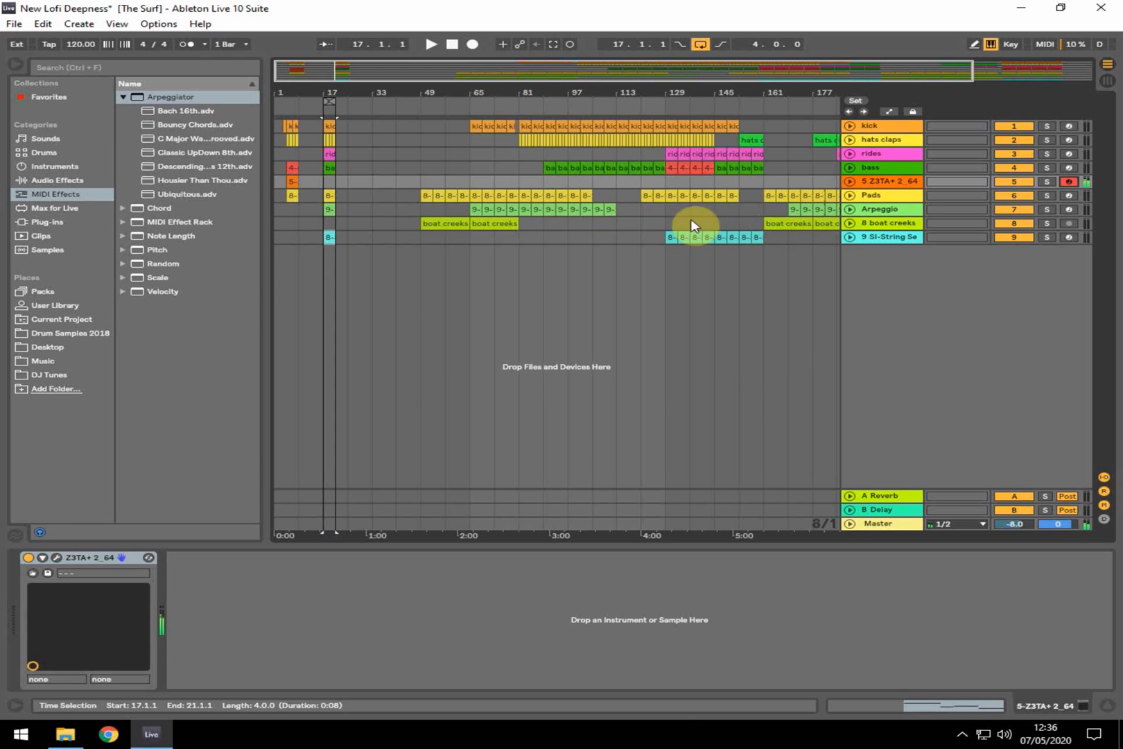
- Play the arrangement from bar 121 and again from bar 161 with the Z3TA+ 2 track armed
left_click(647, 188)
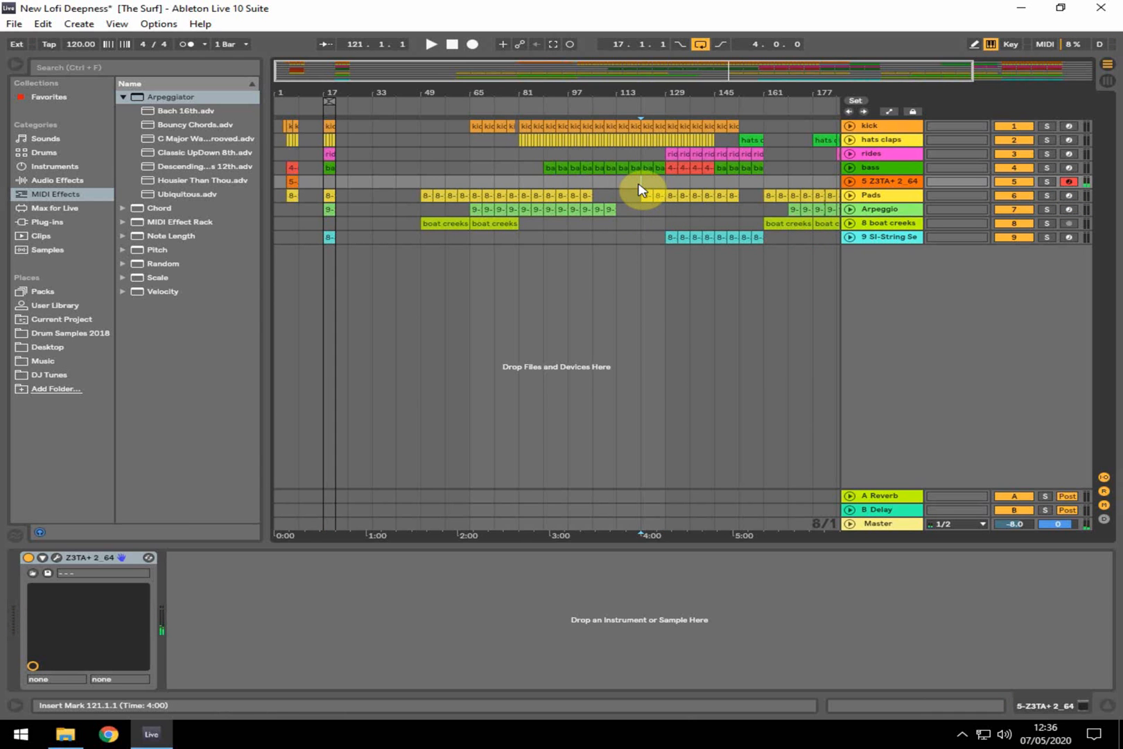
key("space")
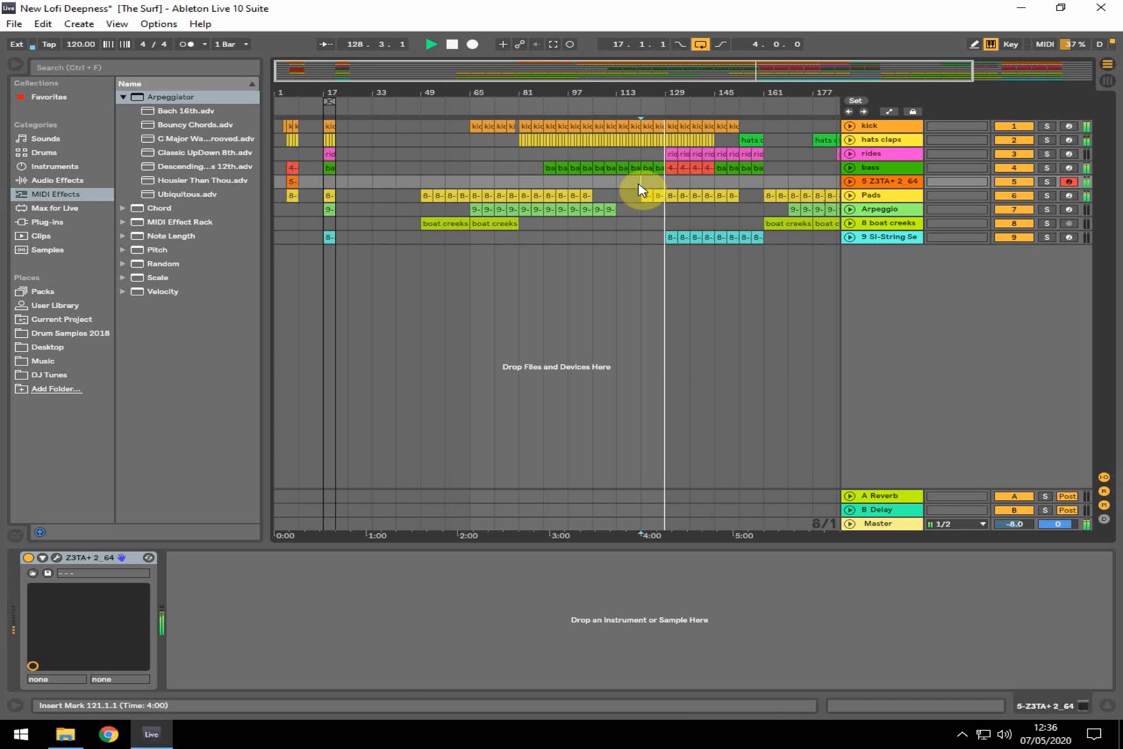
left_click(758, 209)
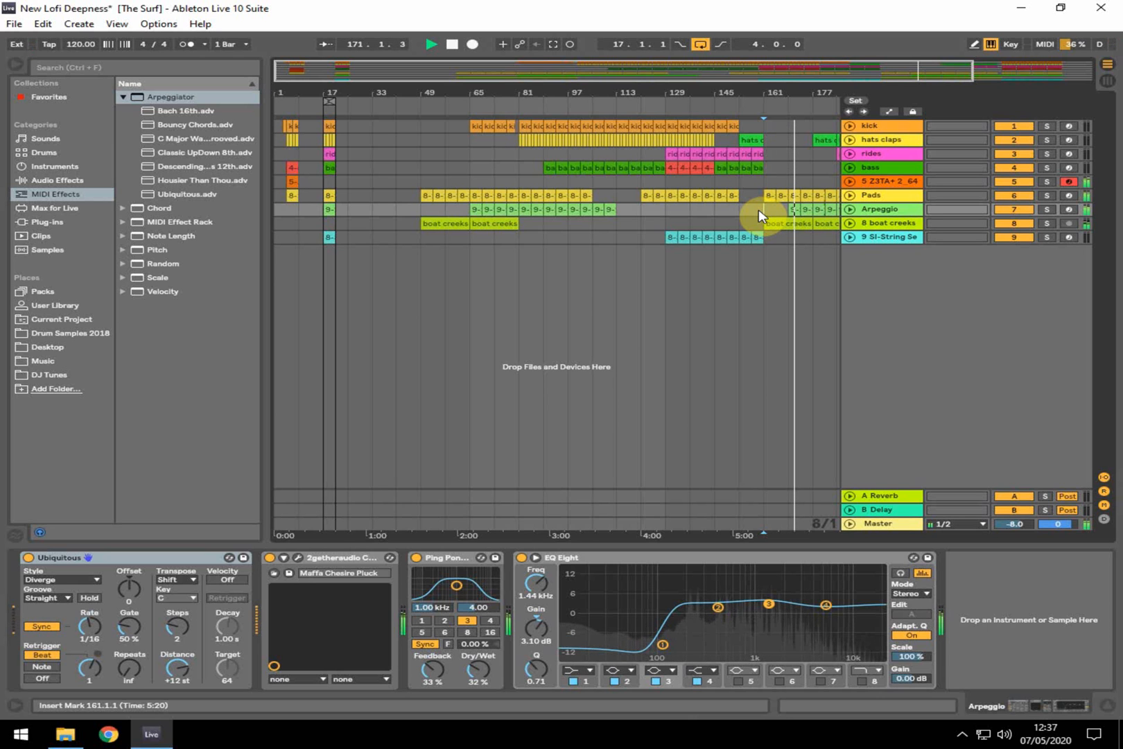
- Stop playback and play the arrangement from bar 185 into the section at bar 193
key("space")
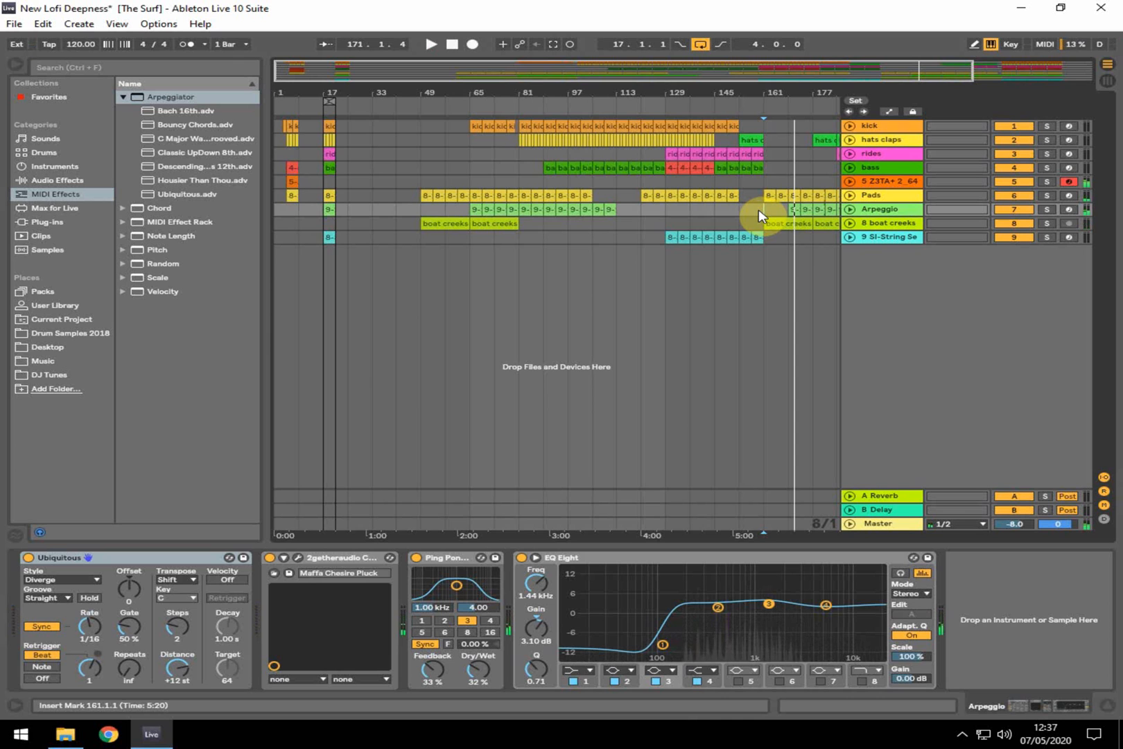
left_click_drag(729, 93, 636, 92)
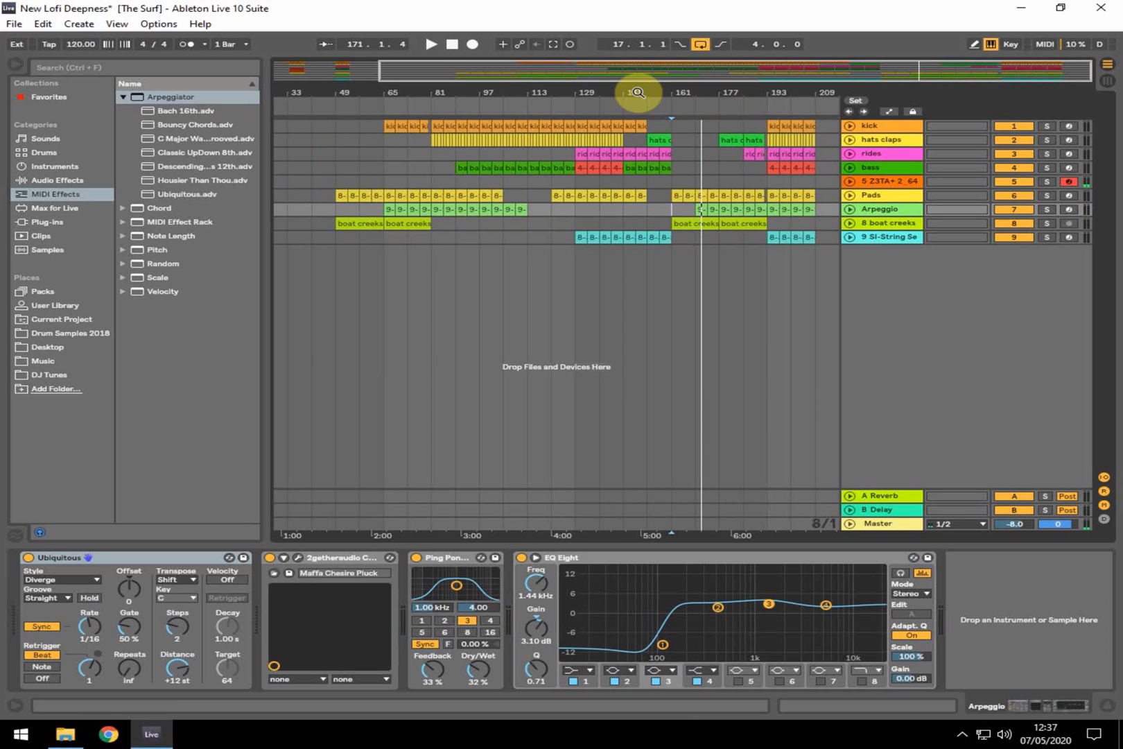
left_click_drag(637, 92, 652, 89)
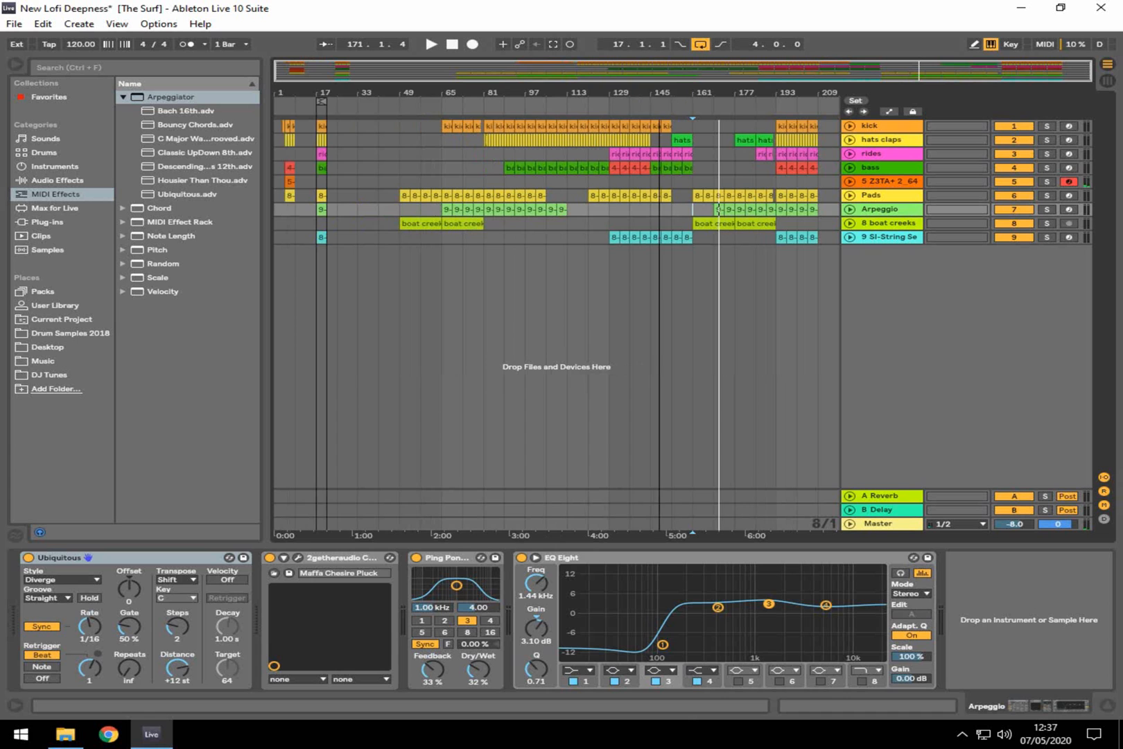
left_click(765, 292)
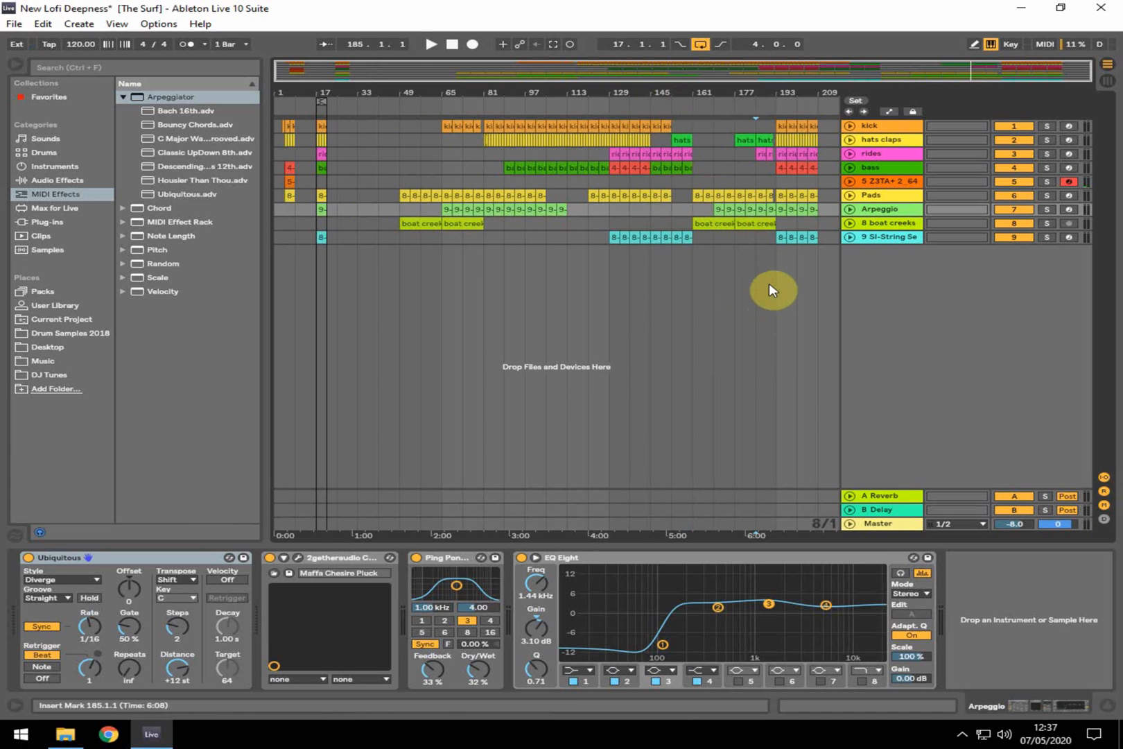
key("space")
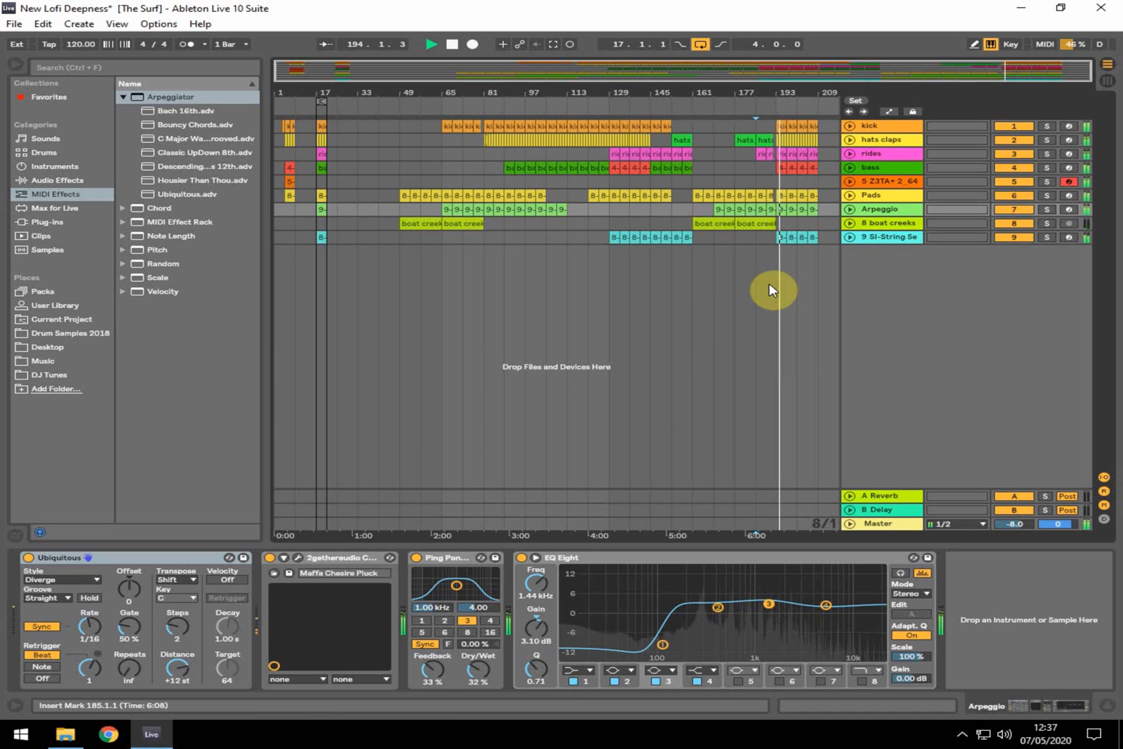
key("space")
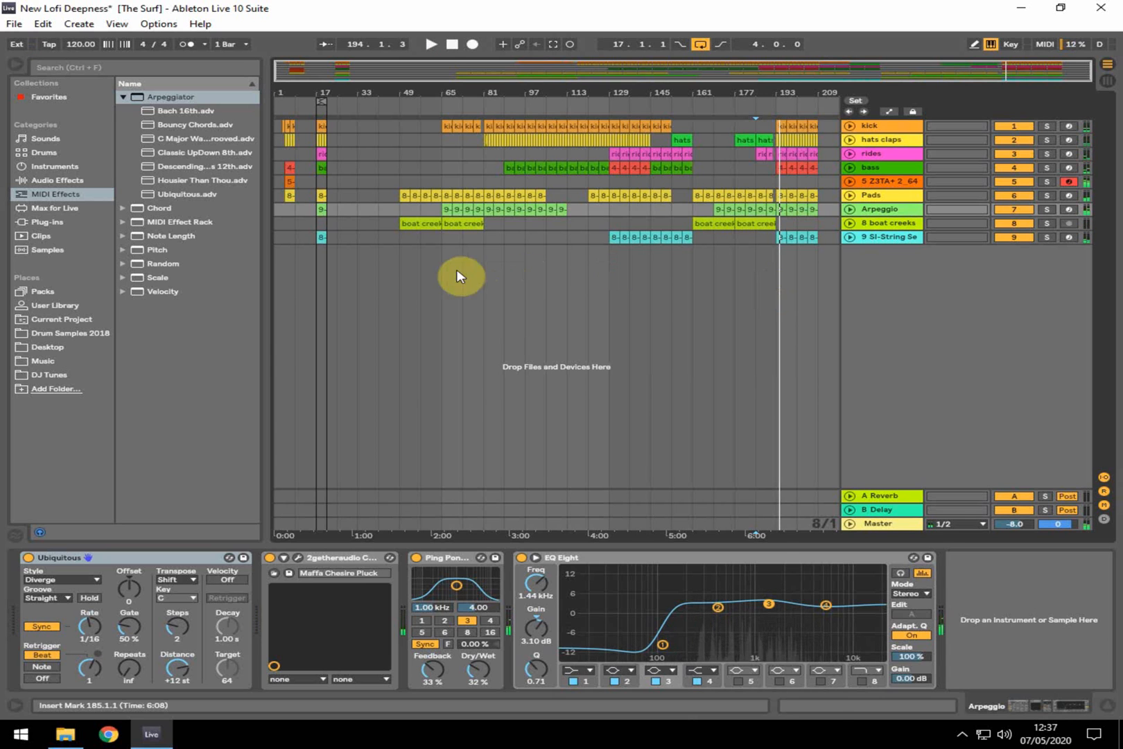
- Solo the boat creeks track, play it from bar 49, and view the first boat creeks clip's waveform
left_click(395, 228)
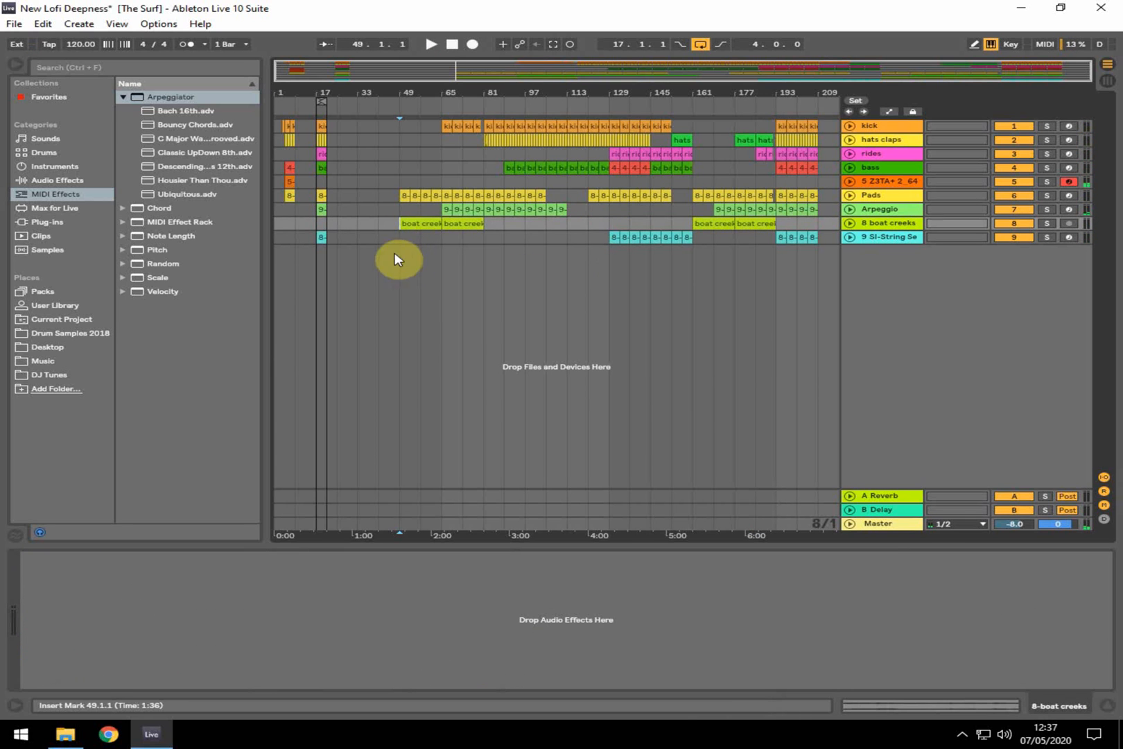
left_click(1044, 223)
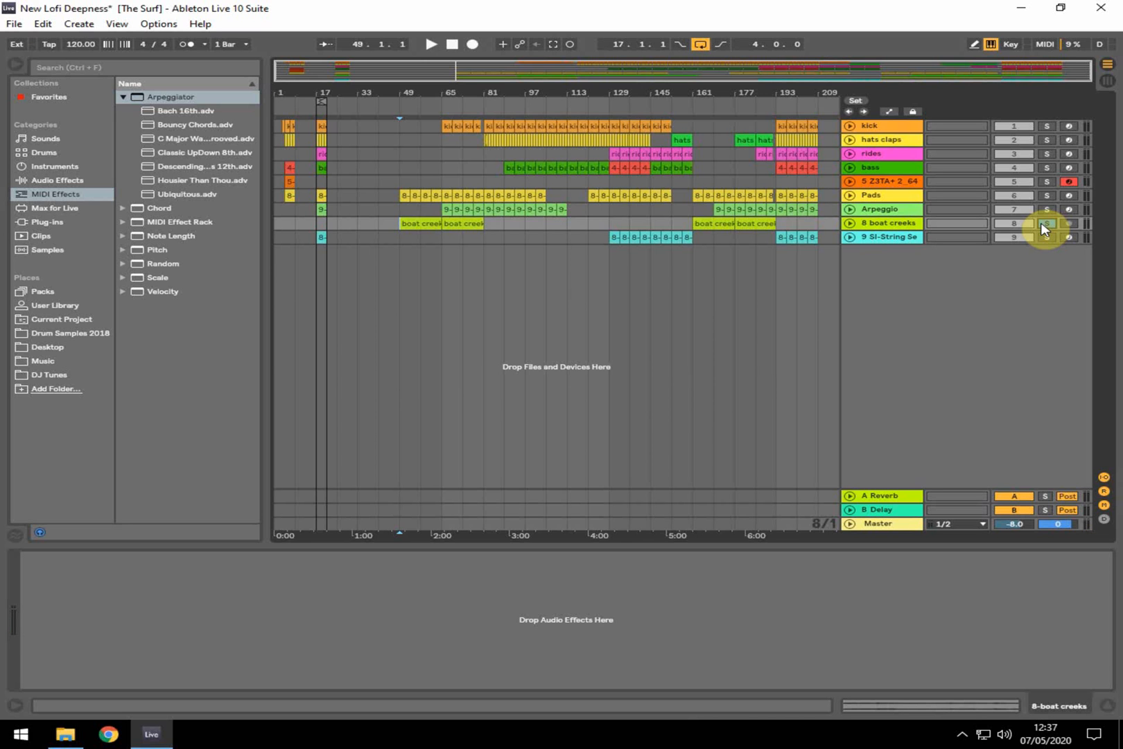
key("space")
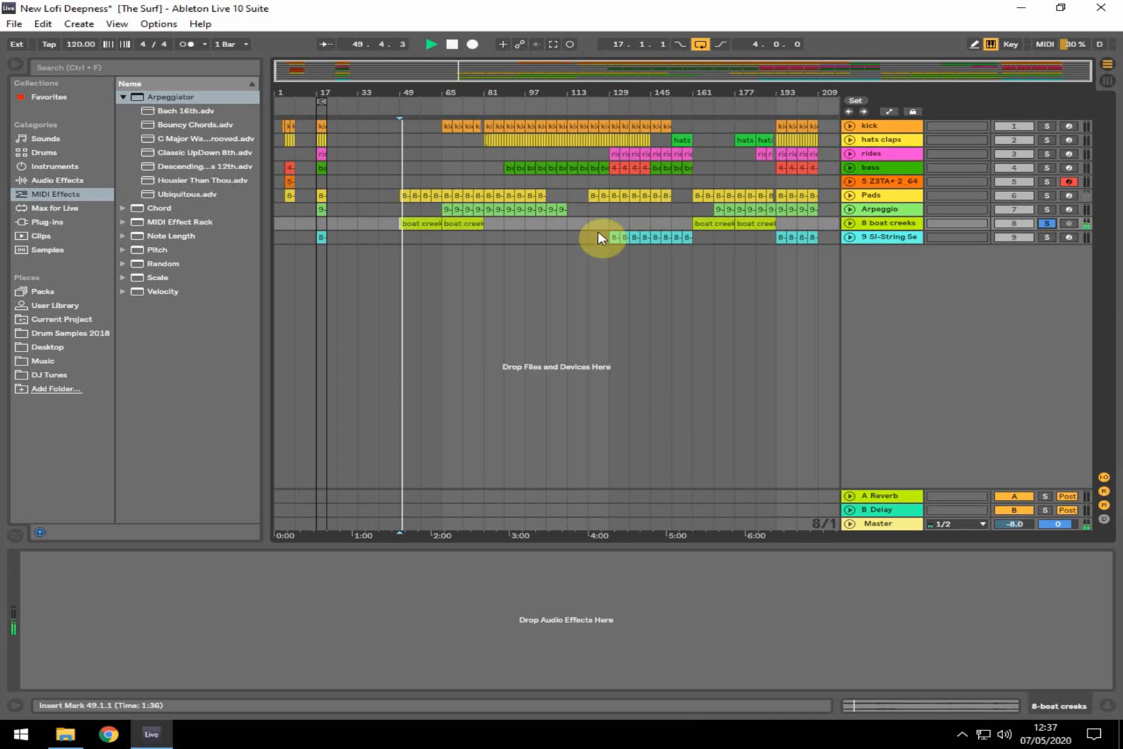
double_click(425, 224)
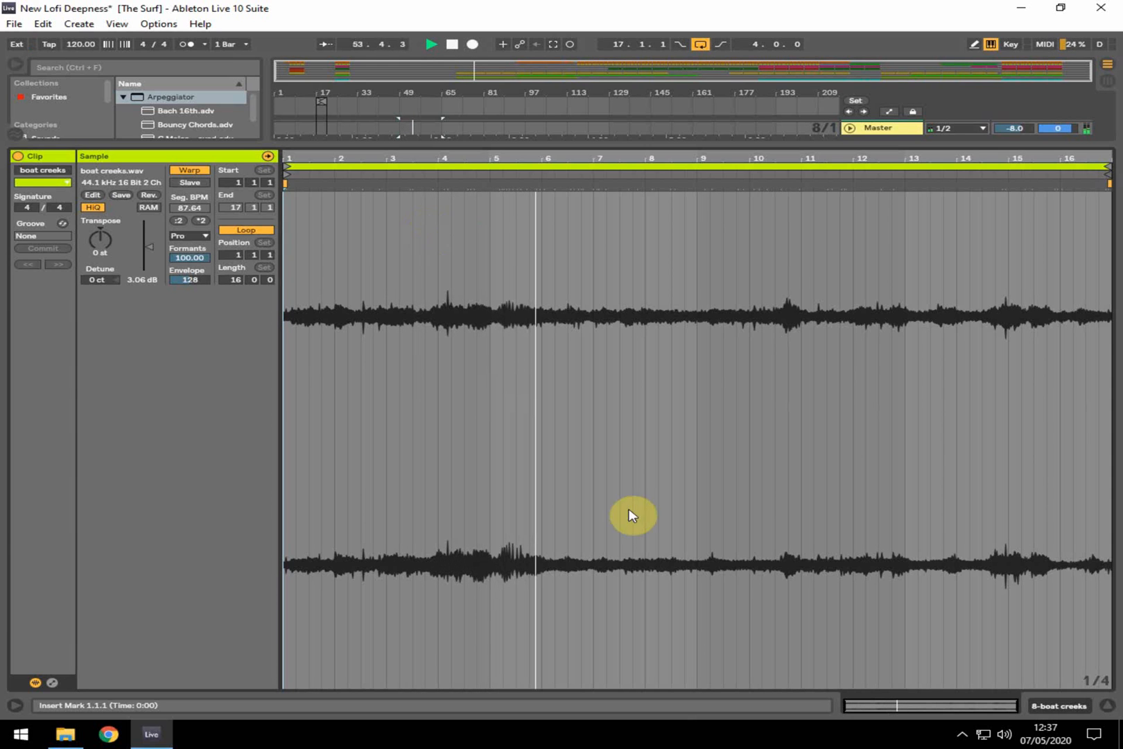
left_click(1107, 706)
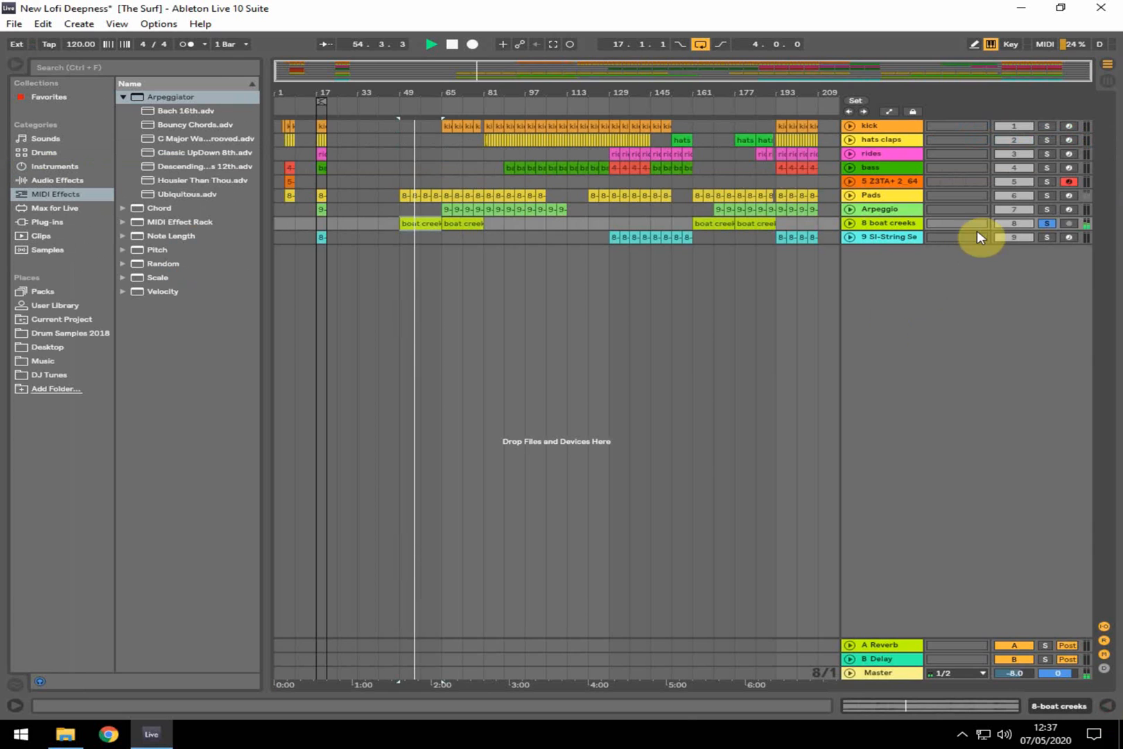
- Add Pads to the solo with boat creeks, stop playback, and unsolo both tracks
left_click(1049, 197, "ctrl")
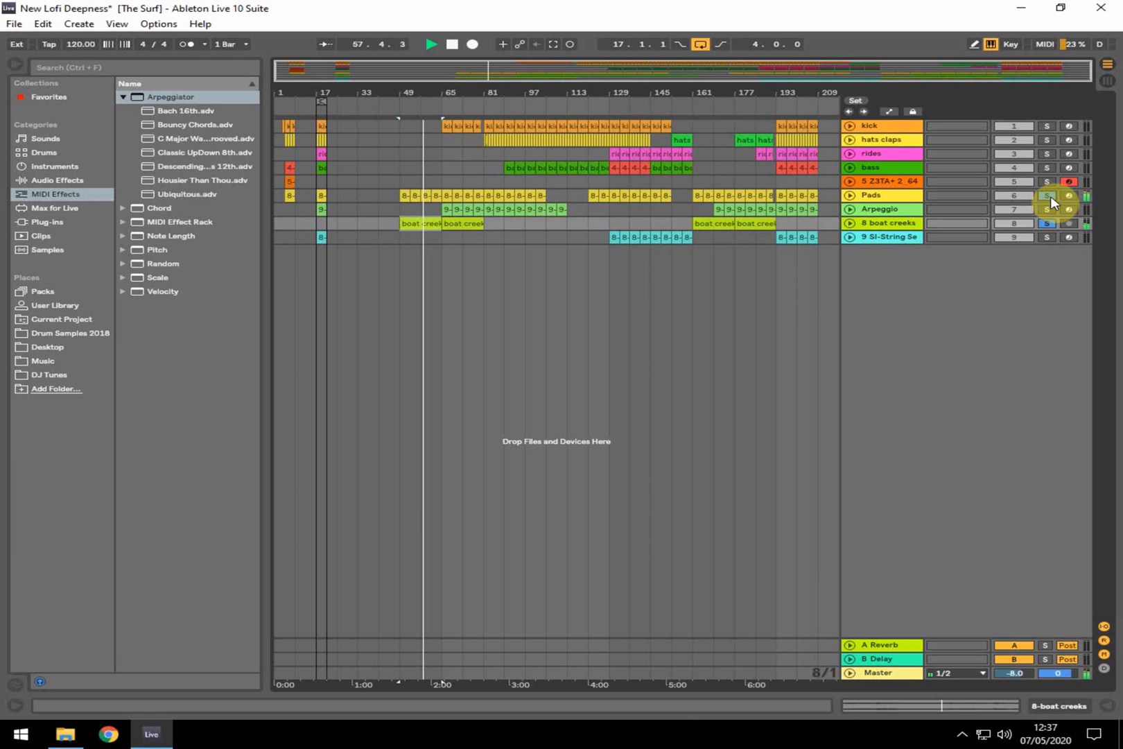
key("space")
left_click(1050, 196)
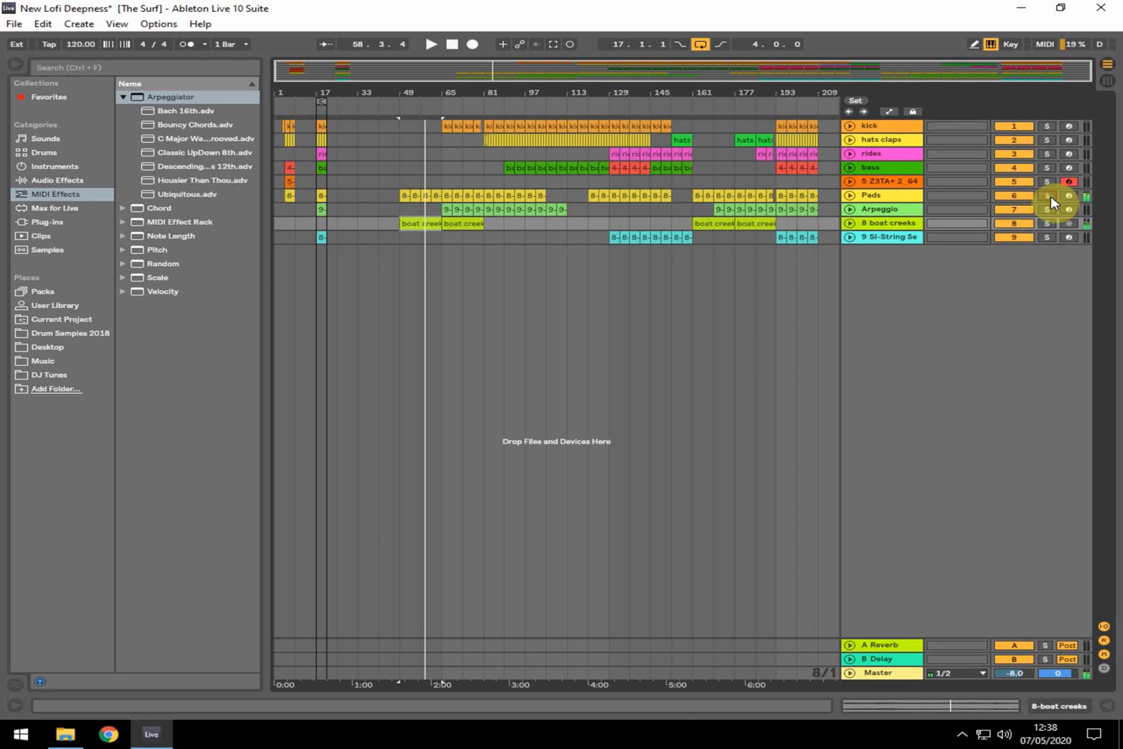
- Add Operator on a new track, set its oscillator wave to white noise (NoW), and lower its volume to -21 dB
left_click(399, 246)
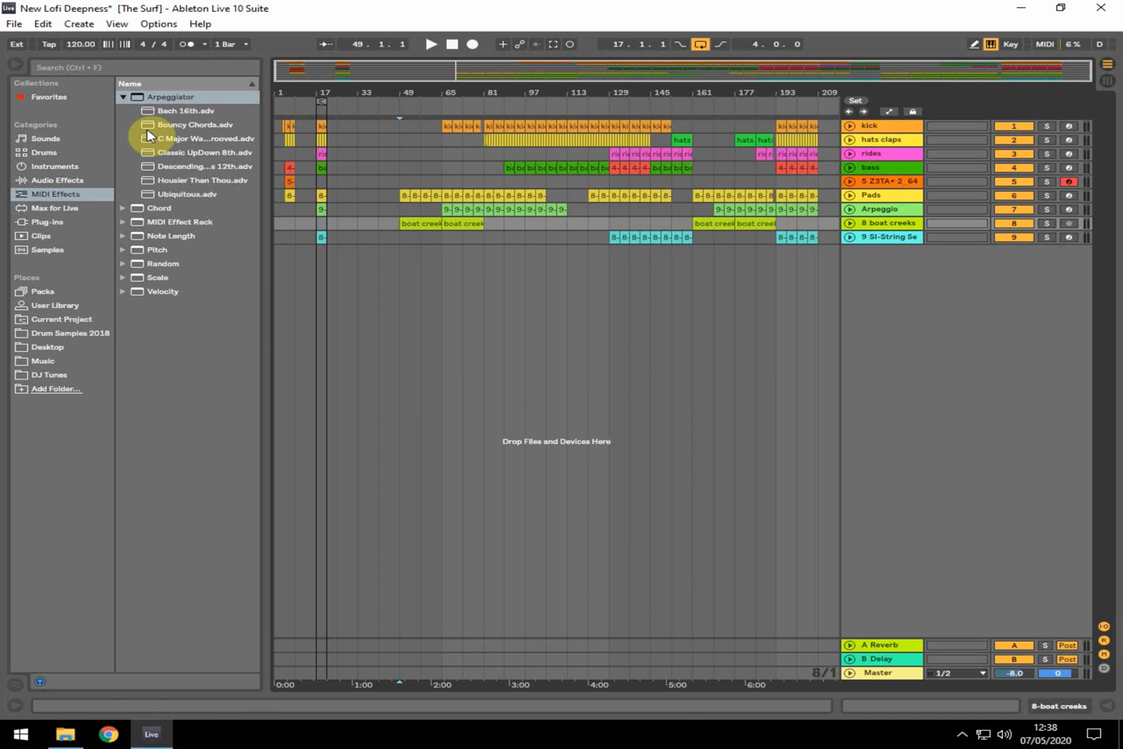
left_click(40, 168)
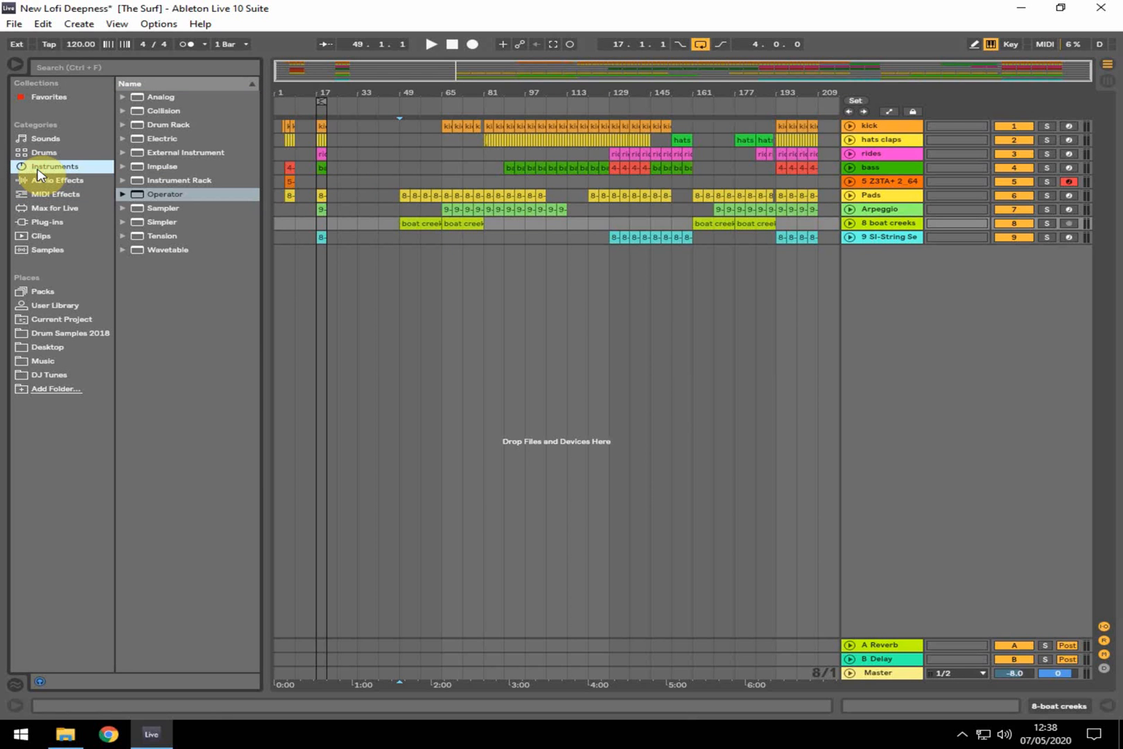
left_click_drag(155, 194, 442, 308)
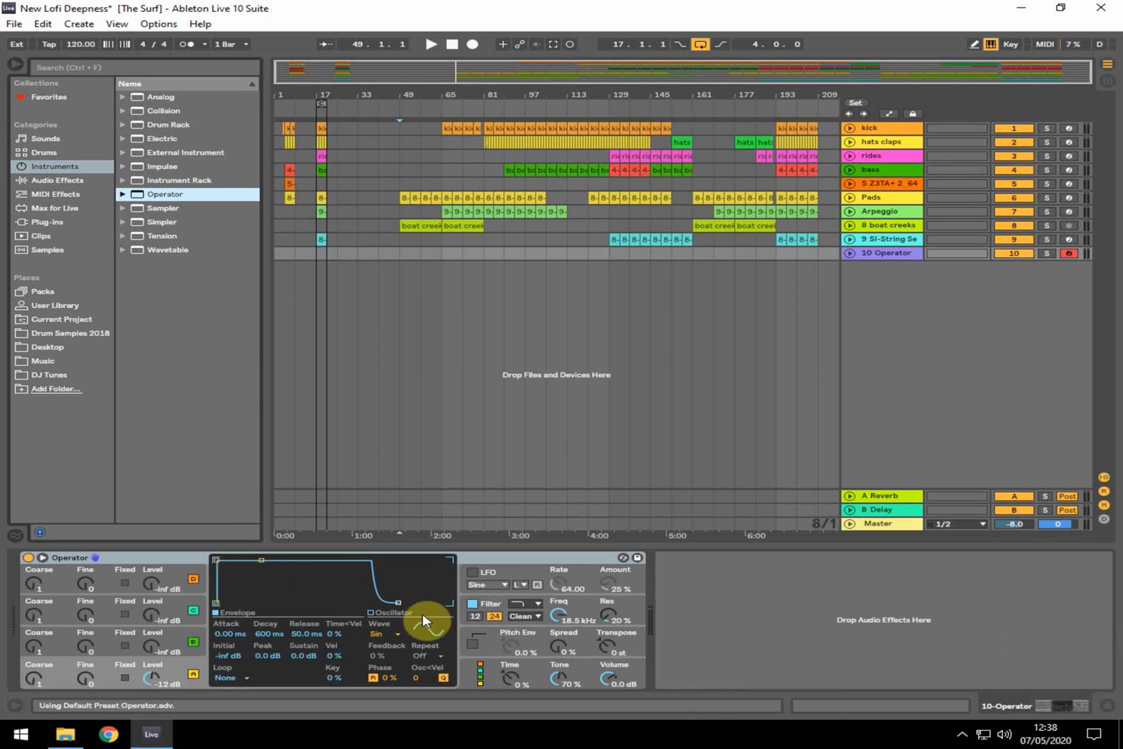
left_click(401, 636)
left_click(398, 612)
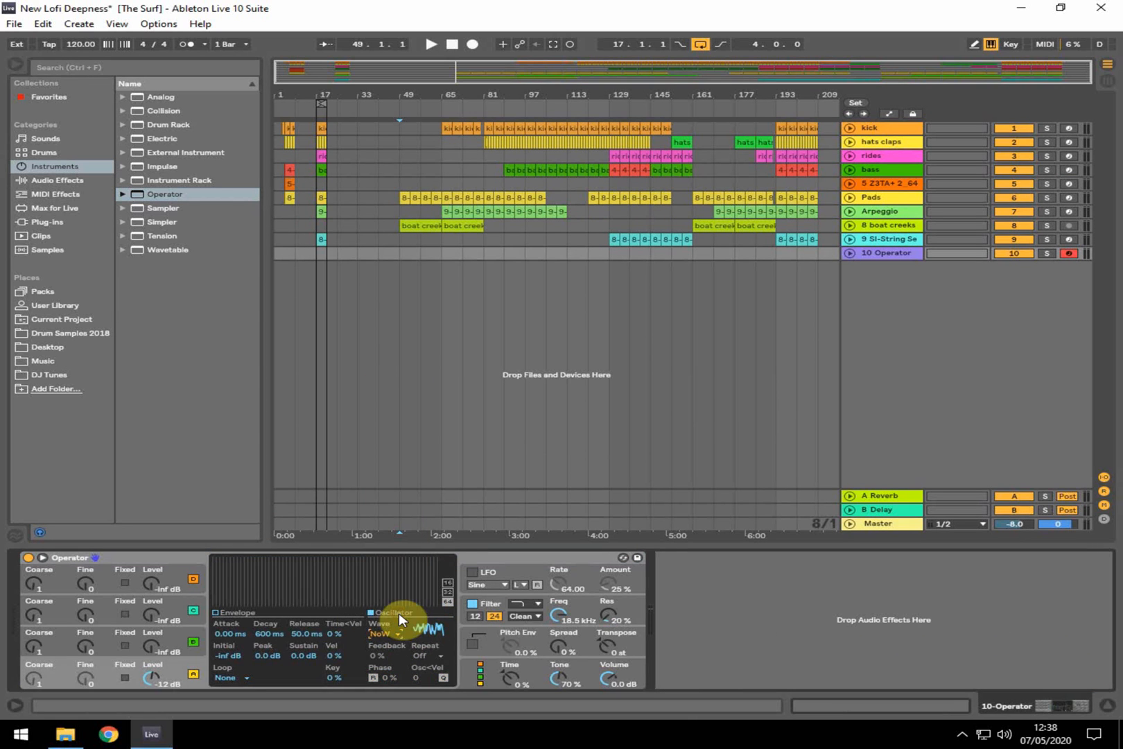
left_click_drag(610, 679, 610, 711)
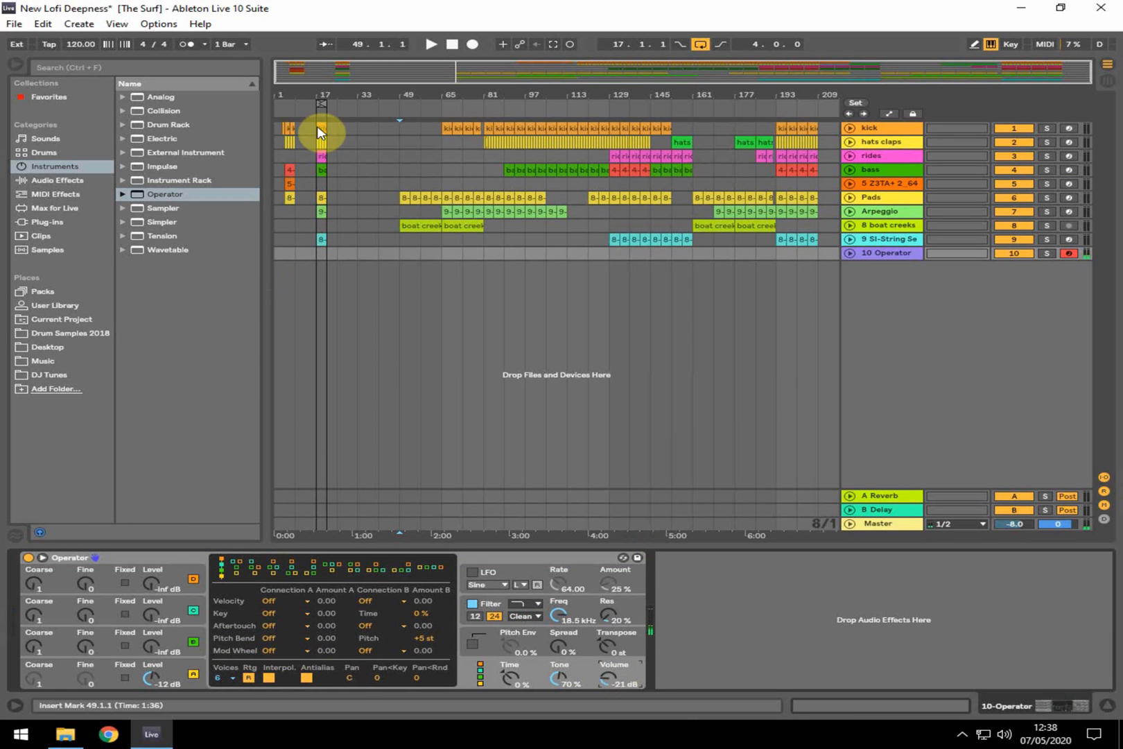
- Record a short A2 note clip on the Operator track and move the clip to bar 49
left_click_drag(357, 96, 469, 255)
left_click(471, 44)
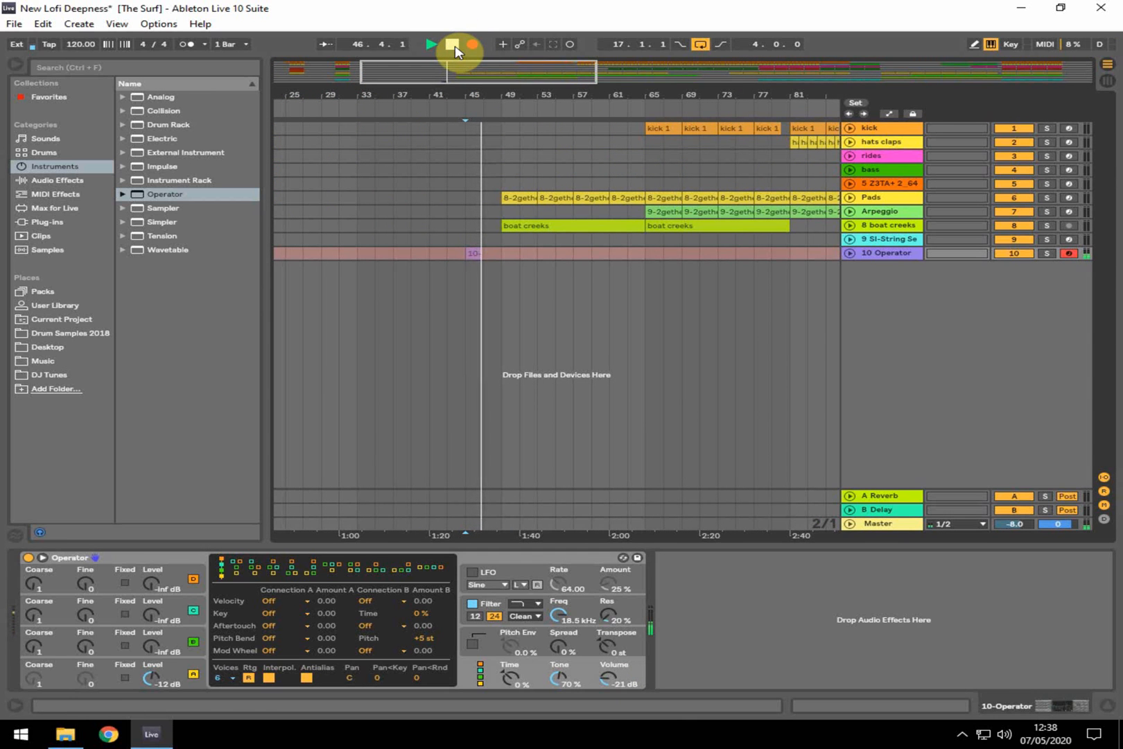
left_click(454, 45)
left_click(477, 252)
- Move the A2 note to the start of the Operator clip and extend it to the clip's end
double_click(509, 253)
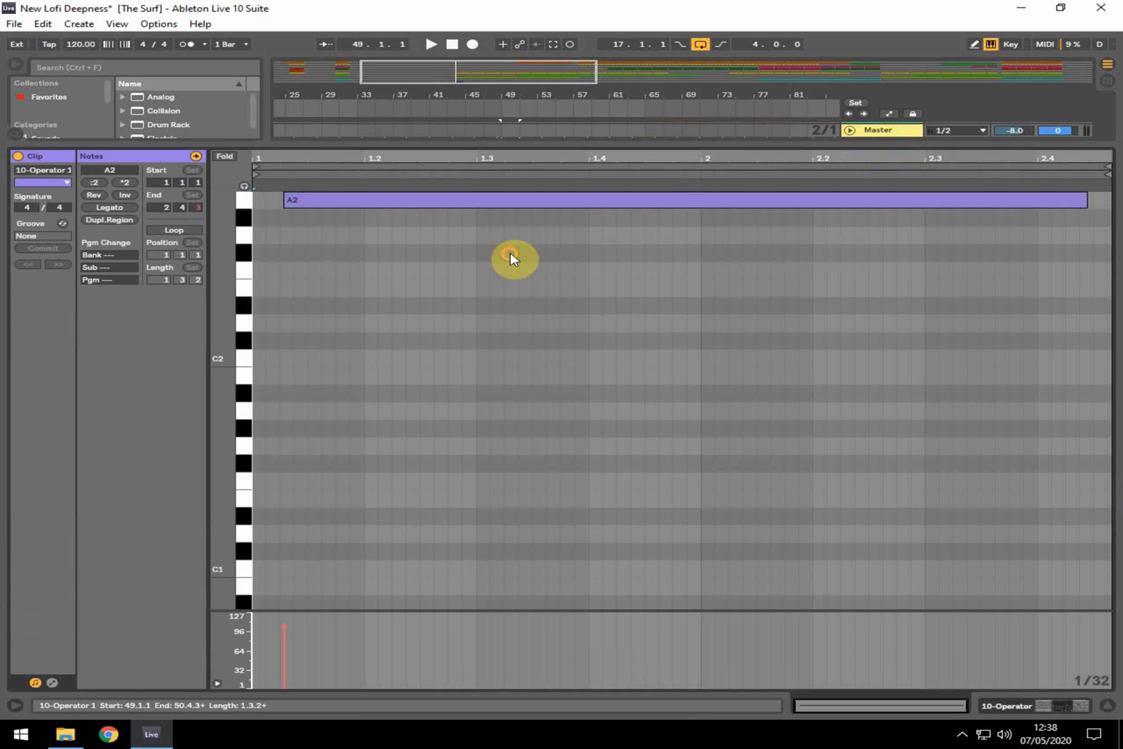
left_click(296, 202)
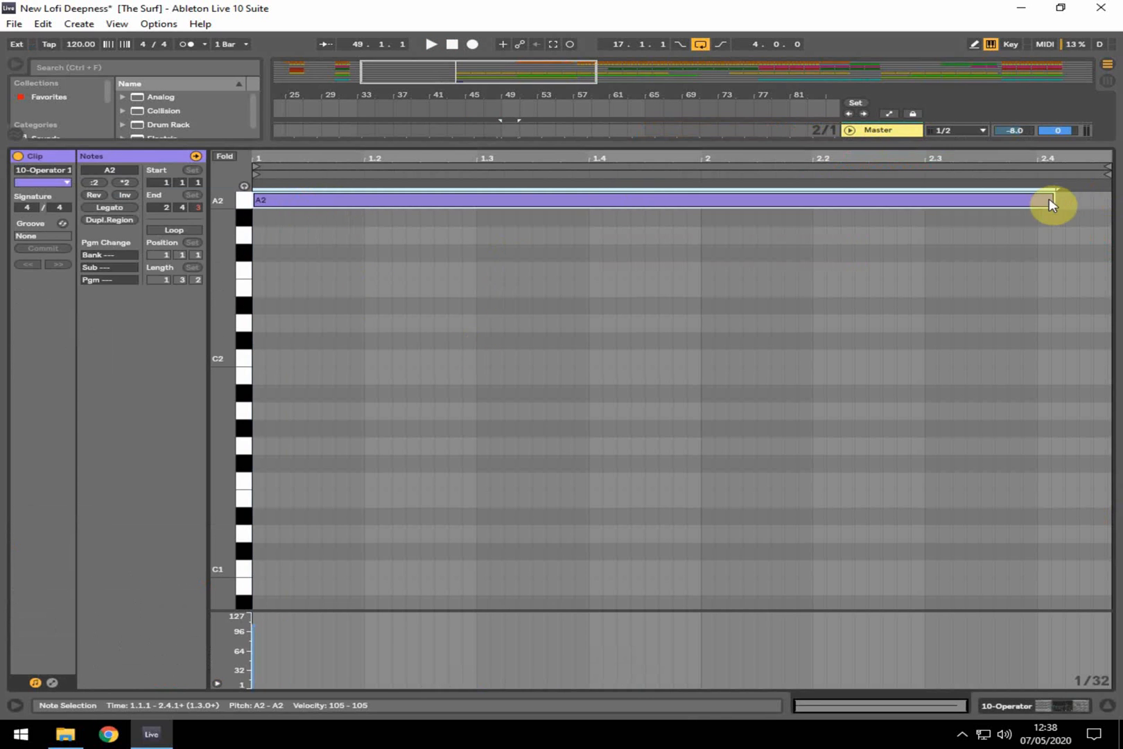
left_click_drag(1054, 202, 1077, 215)
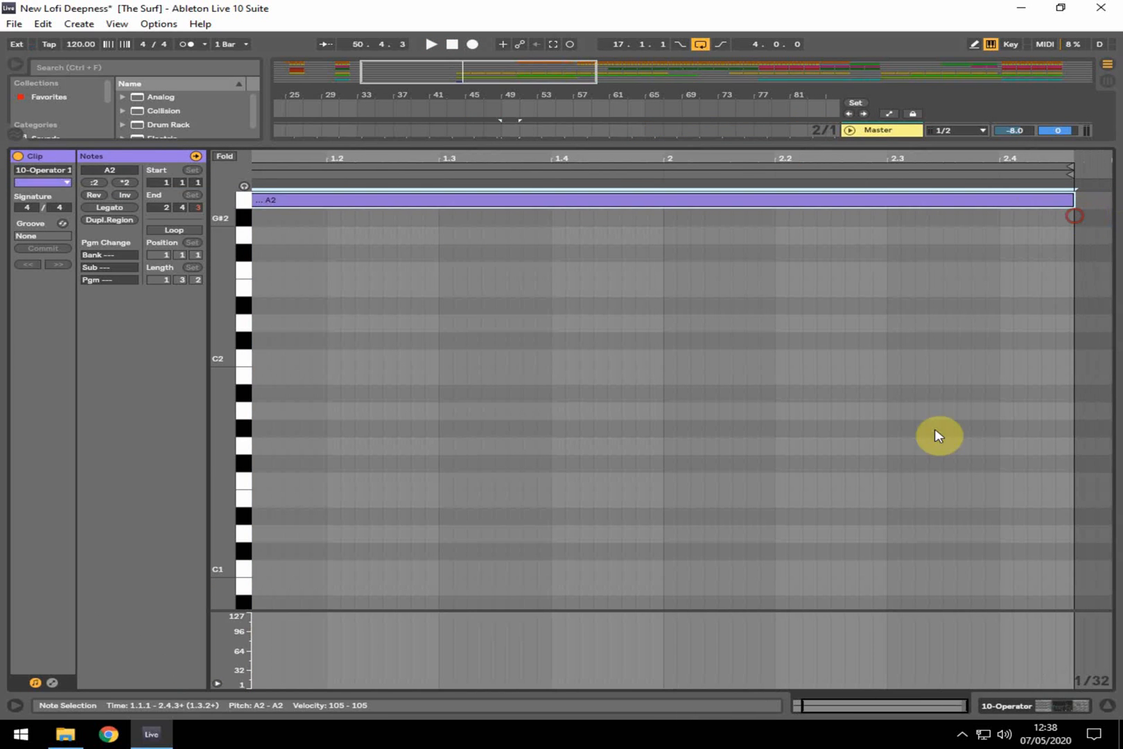
left_click(1089, 704)
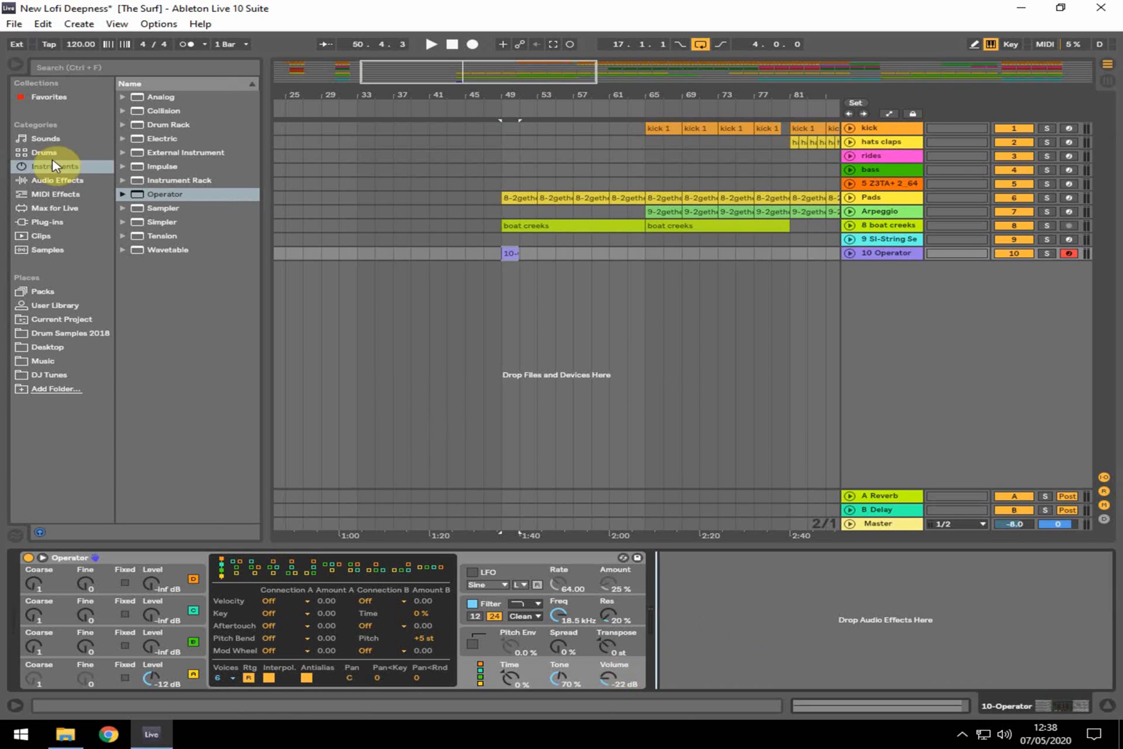
- Add the Crack preset of Vinyl Distortion after Operator on the same track
left_click(48, 181)
scroll(152, 402, "down", 5)
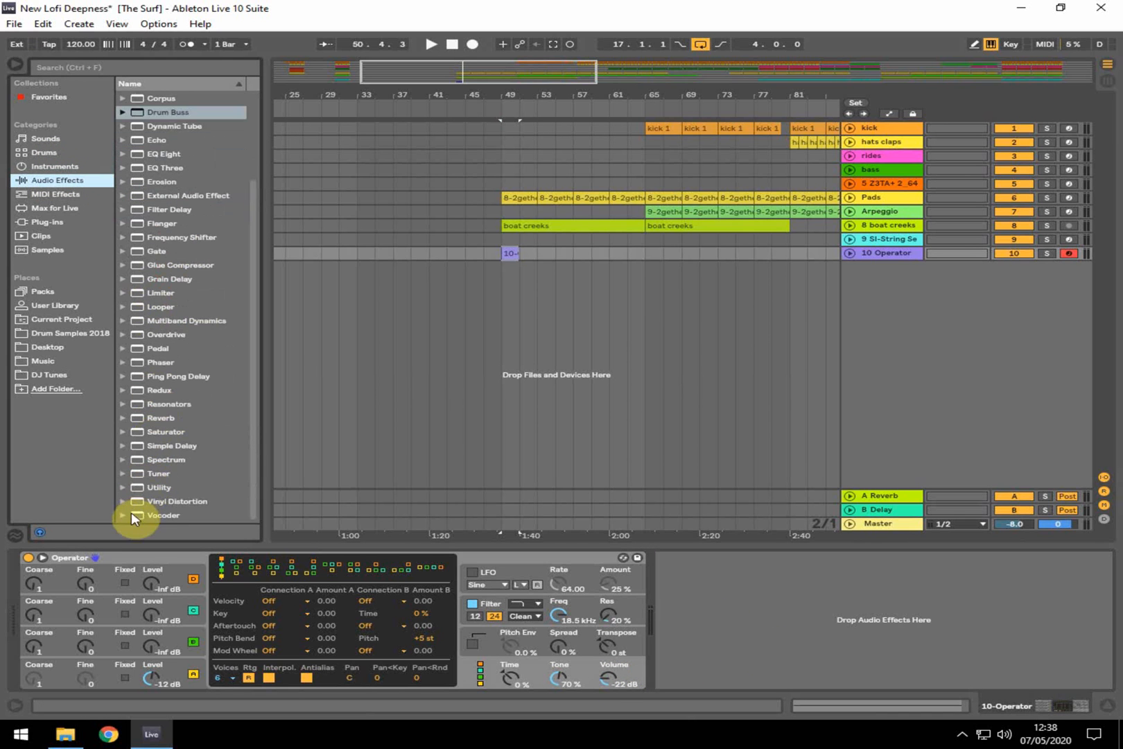
left_click(125, 502)
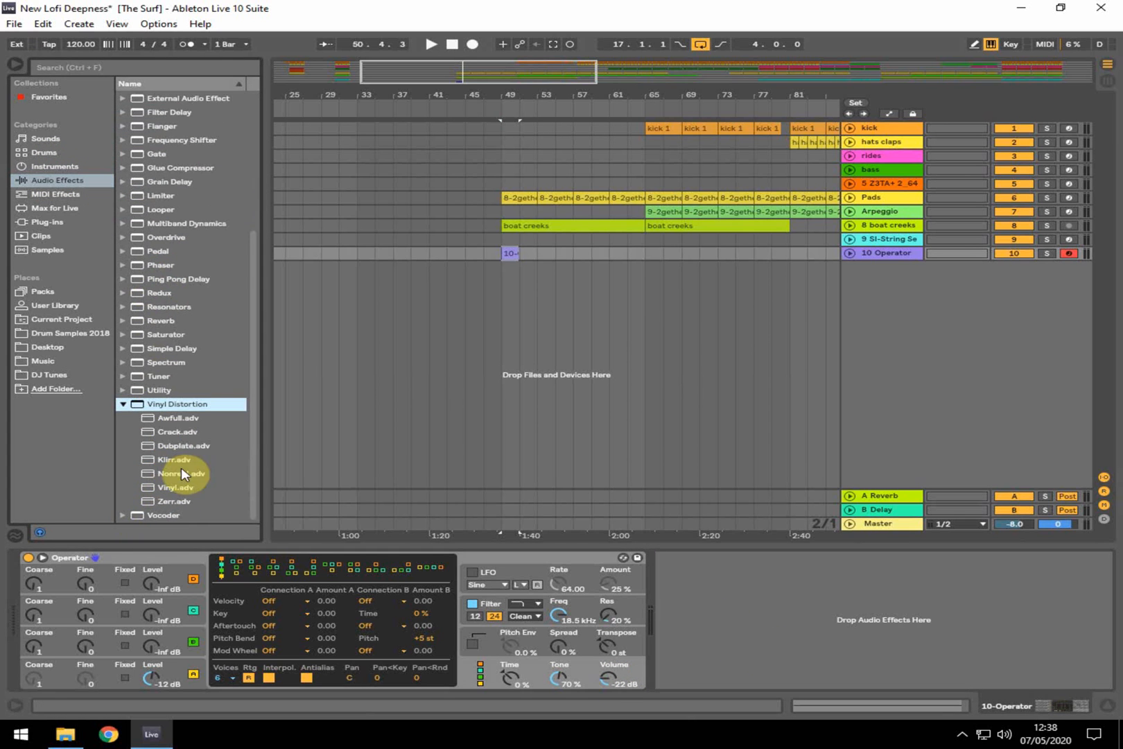
mouse_move(175, 435)
left_mouse_down()
mouse_move(752, 592)
mouse_move(814, 624)
mouse_move(838, 614)
mouse_move(838, 653)
left_mouse_up()
- Enable both Crack stages, setting Tracing Model to 0.82 at 1.25 kHz, Pinch to 0.06 at 1.73 kHz, and Drive to 0.86
left_click_drag(779, 596, 738, 595)
left_click_drag(786, 669, 688, 662)
left_click(670, 618)
left_click(670, 681)
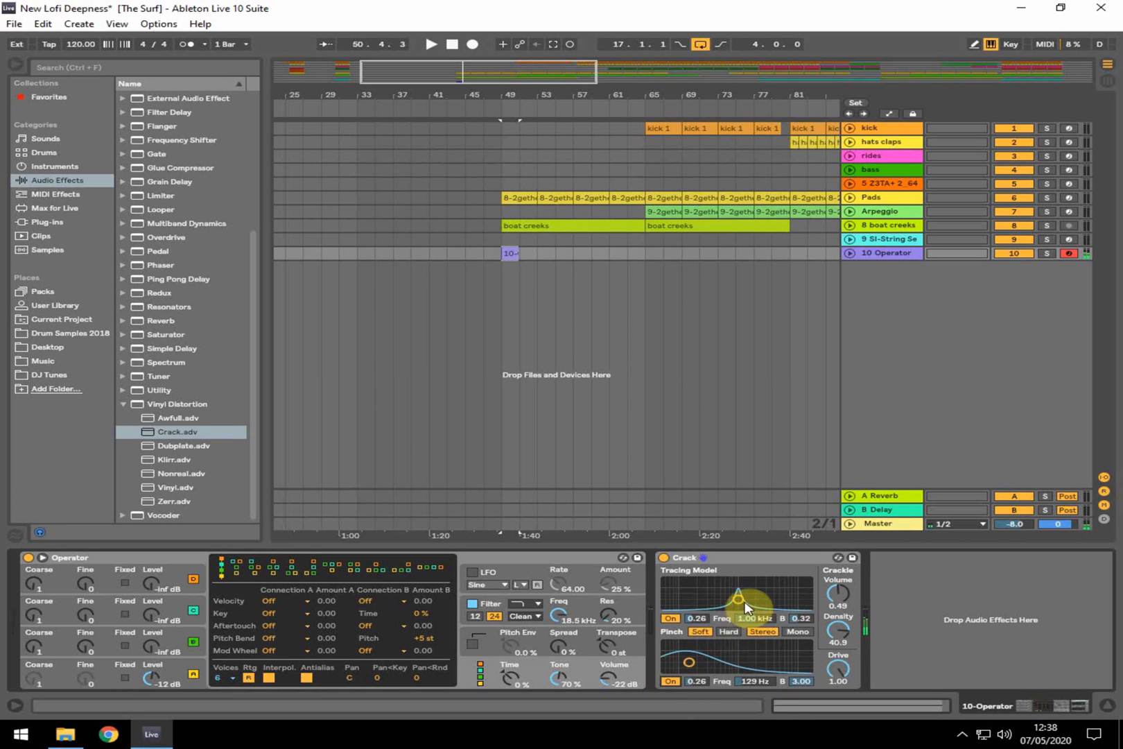
mouse_move(744, 602)
left_mouse_down()
mouse_move(790, 588)
mouse_move(683, 584)
mouse_move(783, 581)
mouse_move(743, 585)
left_mouse_up()
left_click_drag(693, 663, 709, 631)
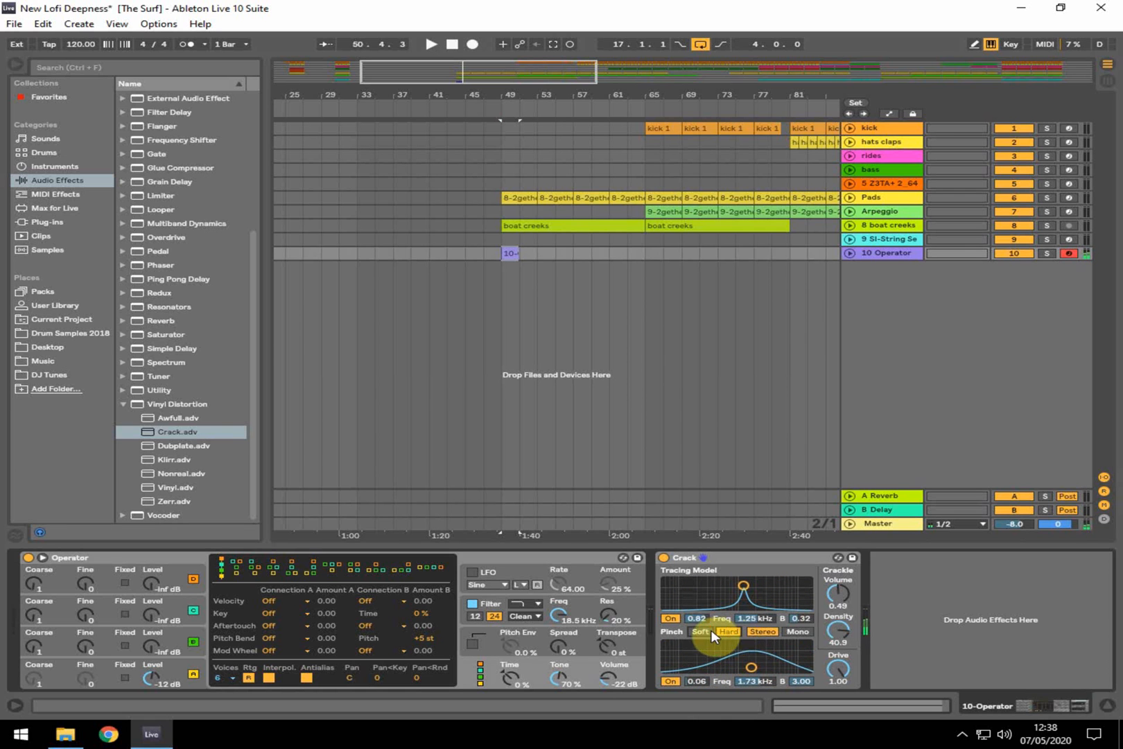
left_click_drag(841, 671, 840, 679)
- Play from bar 49 and copy the Operator clip to bars 51, 53 and 55
left_click(491, 252)
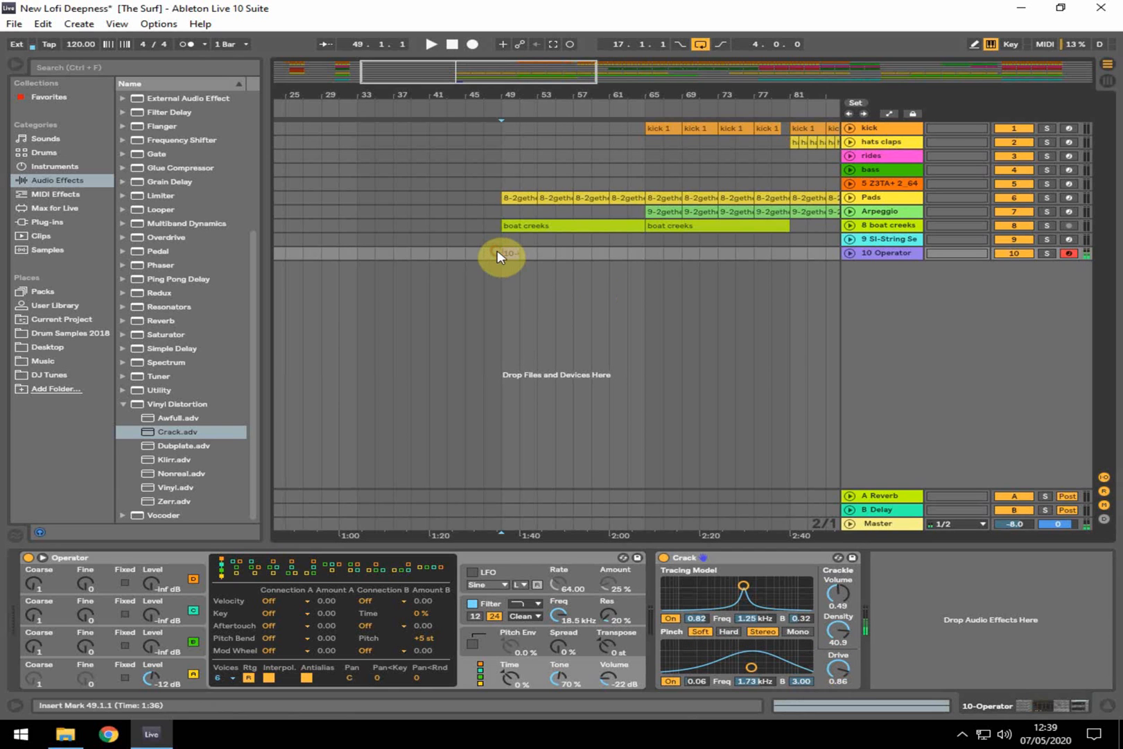
left_click(508, 251)
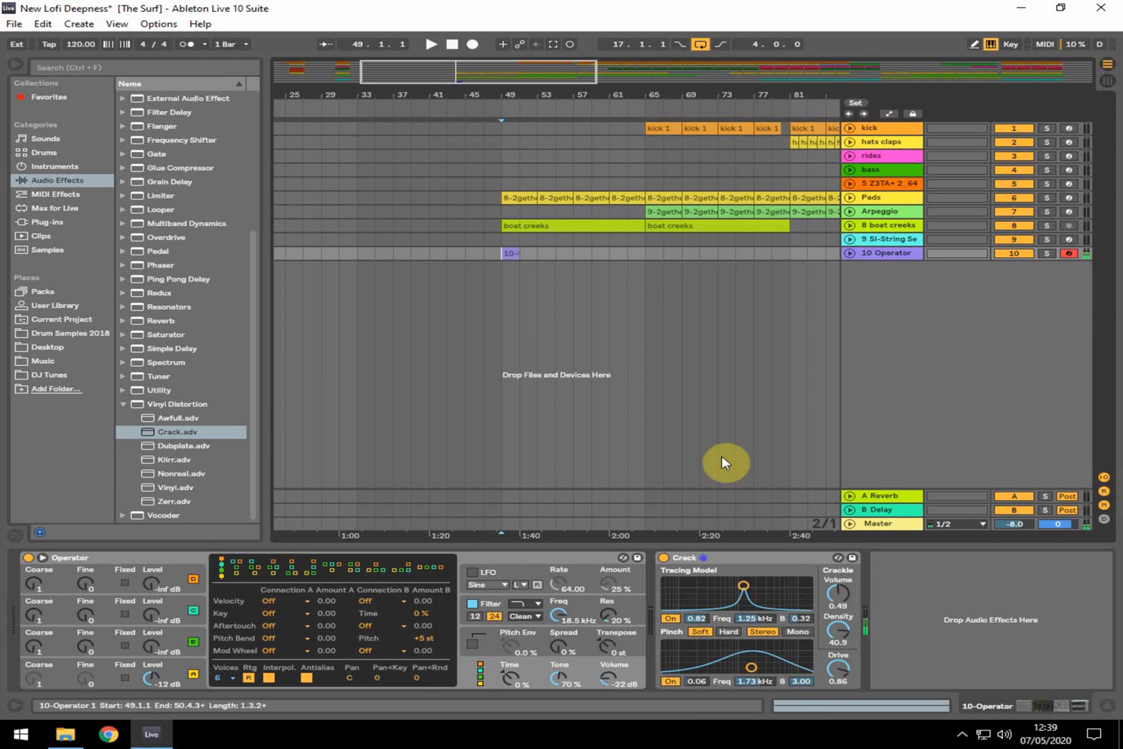
left_click(759, 555)
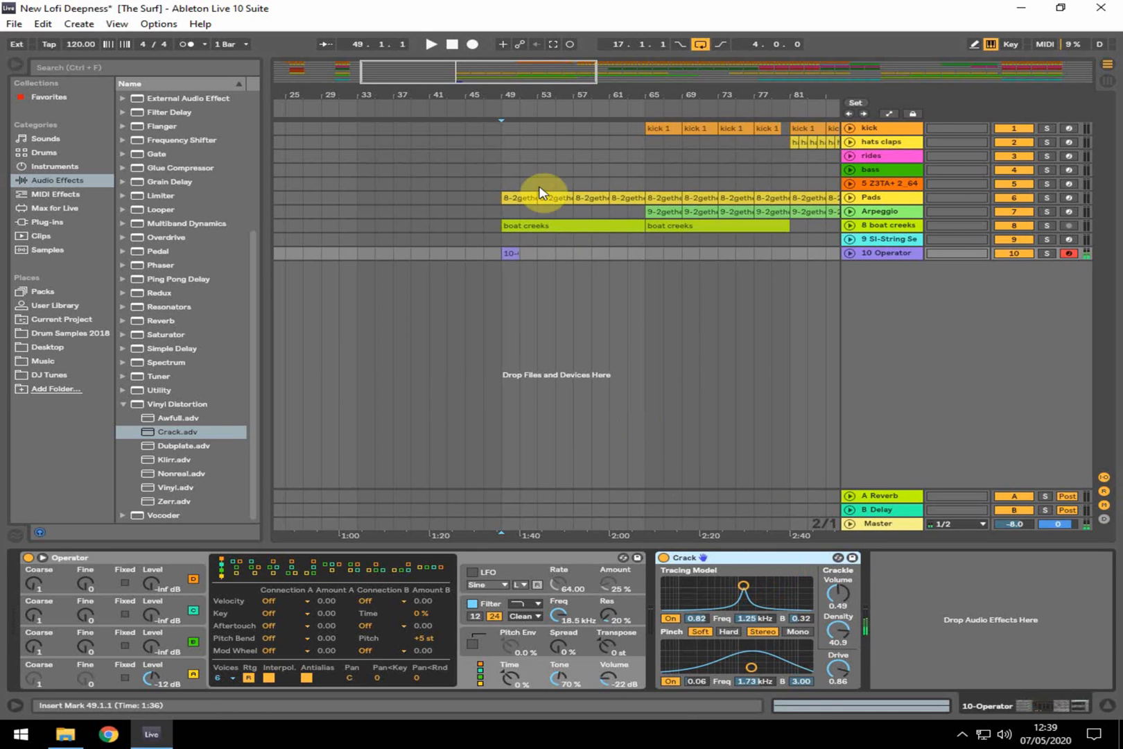
key("space")
left_click_drag(513, 252, 531, 254)
left_click_drag(529, 251, 547, 253)
left_click_drag(545, 251, 565, 252)
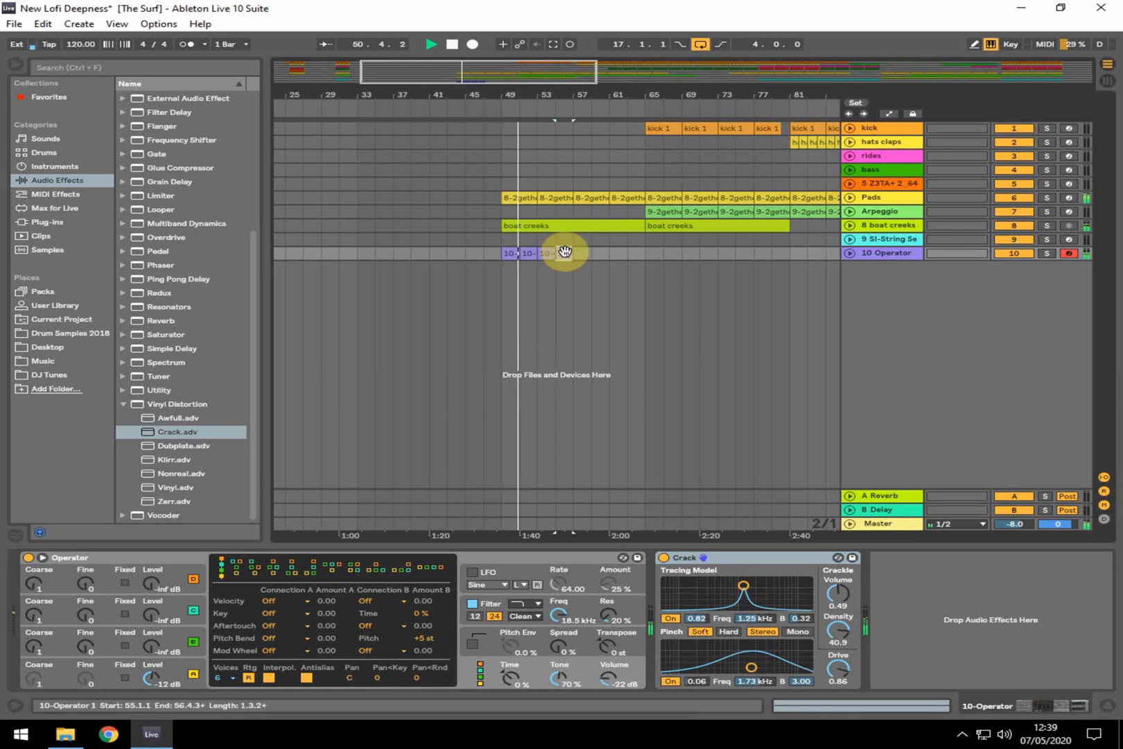
- View the notes in the Operator clips at bars 53 and 49, stop playback, and close the clip view
double_click(563, 252)
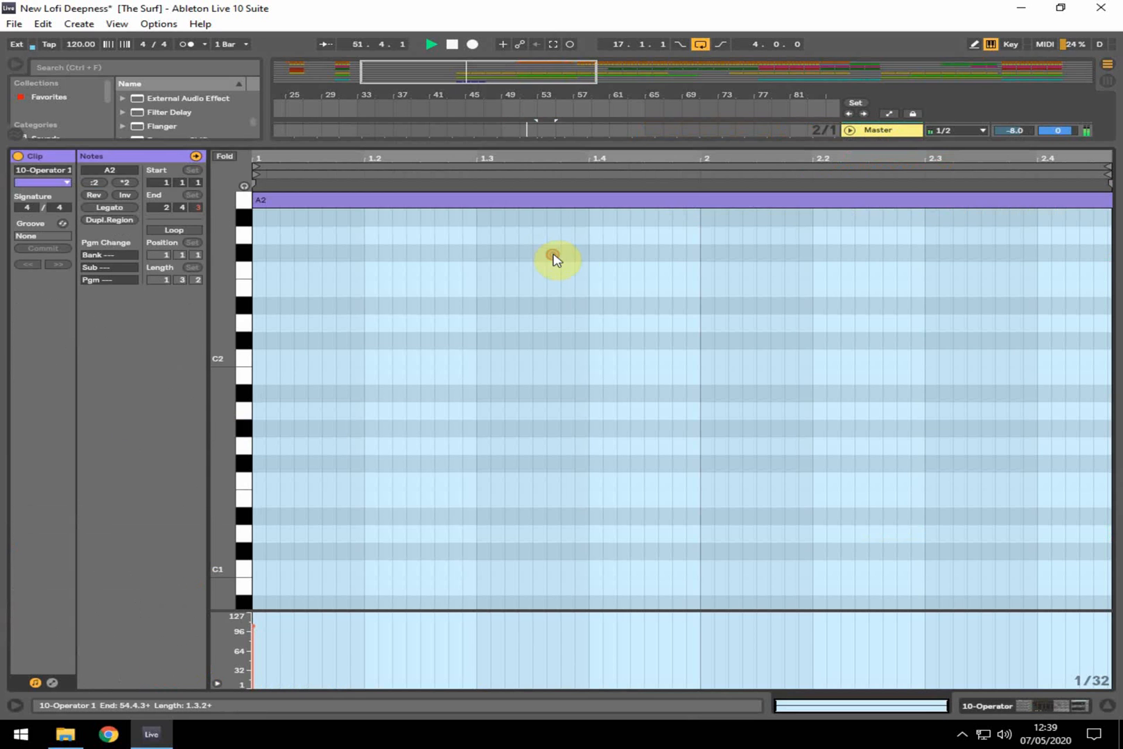
left_click(1106, 706)
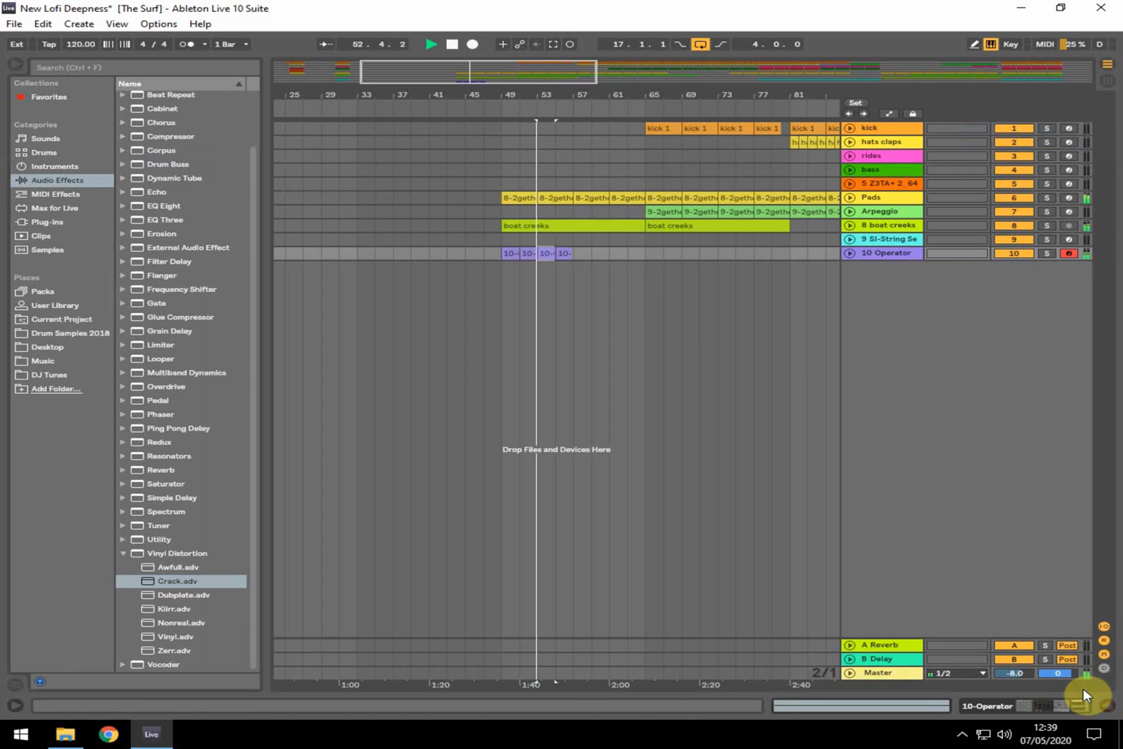
double_click(516, 253)
left_click(1050, 246)
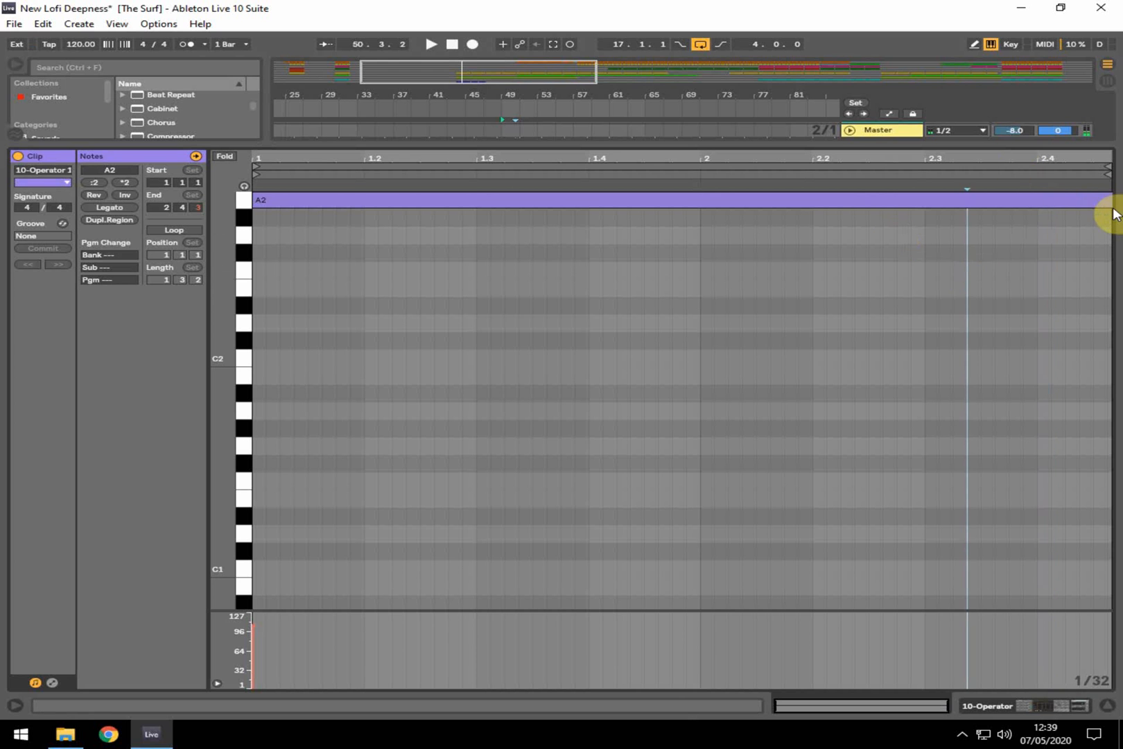
left_click(1105, 705)
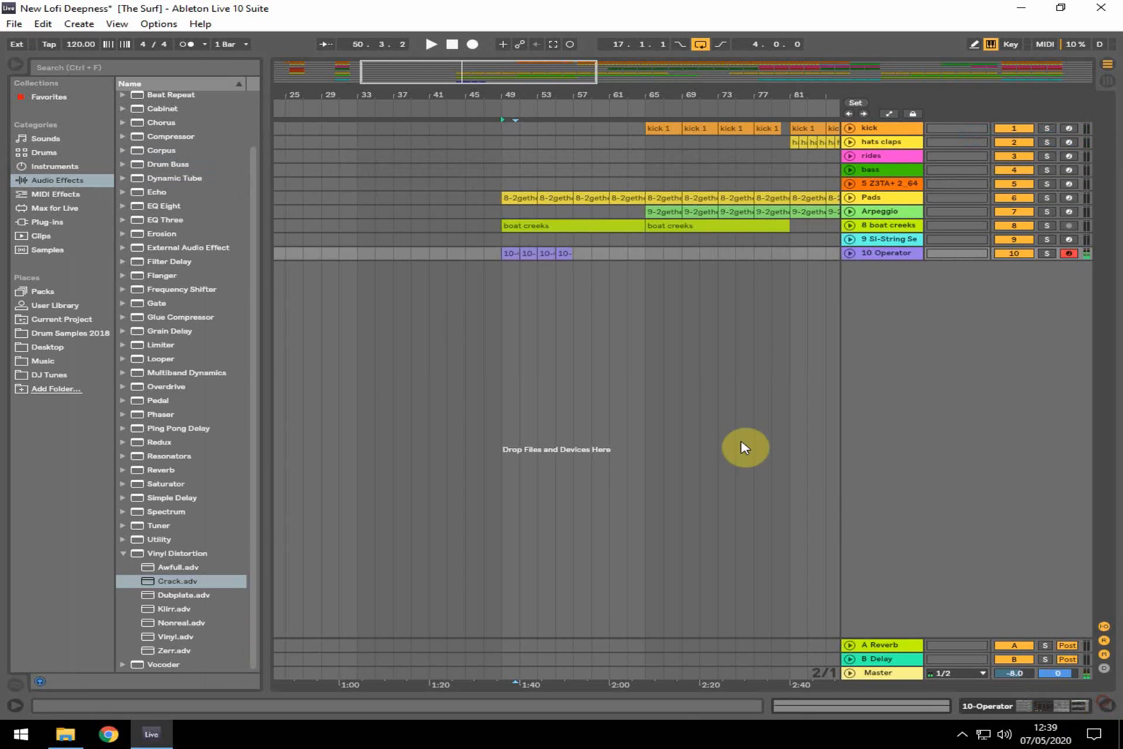
- Unfold the Operator track and consolidate its four clips from bar 49 to bar 57 into a single clip
left_click(850, 253)
left_click_drag(581, 267, 514, 268)
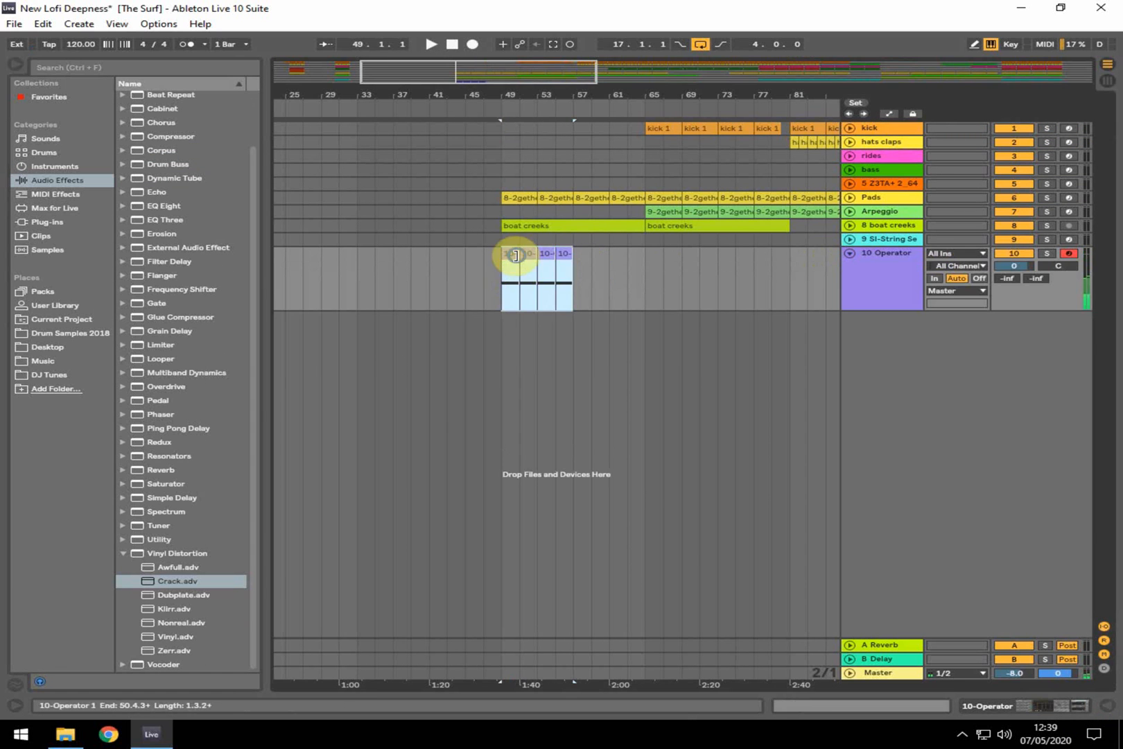
right_click(514, 253)
left_click(555, 383)
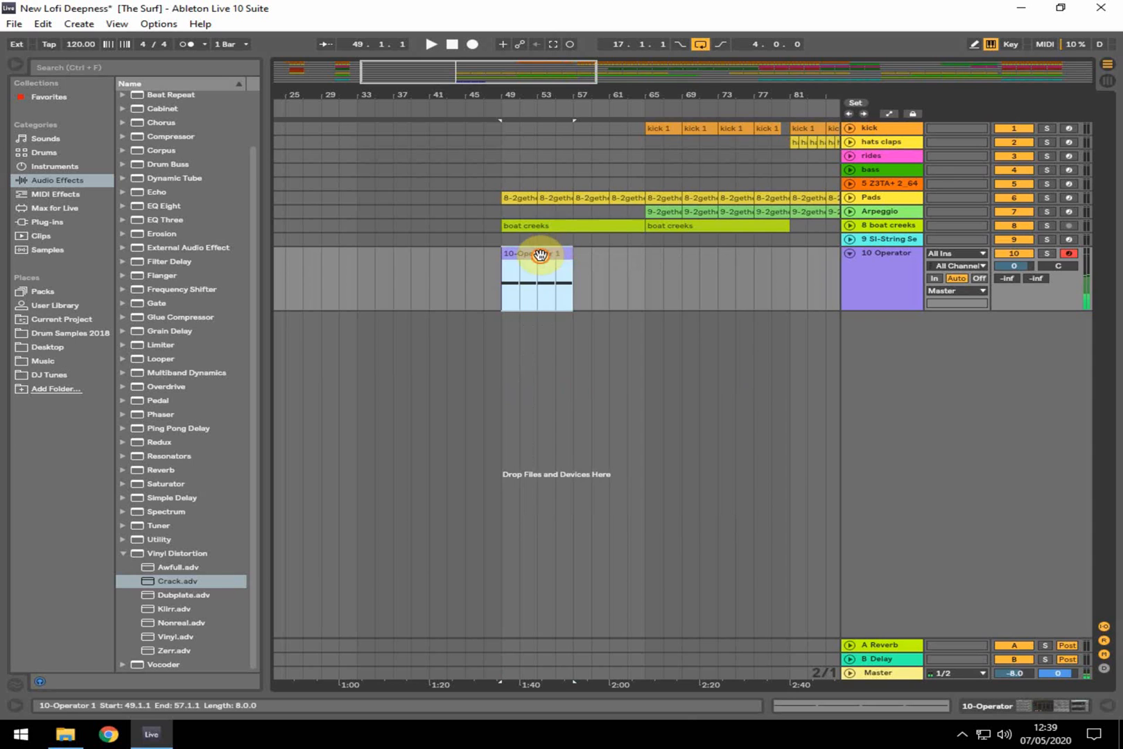
- Extend the A2 note across all eight bars of the consolidated Operator clip, play it briefly, and close the clip view
double_click(534, 253)
left_click_drag(455, 204, 1099, 237)
key("space")
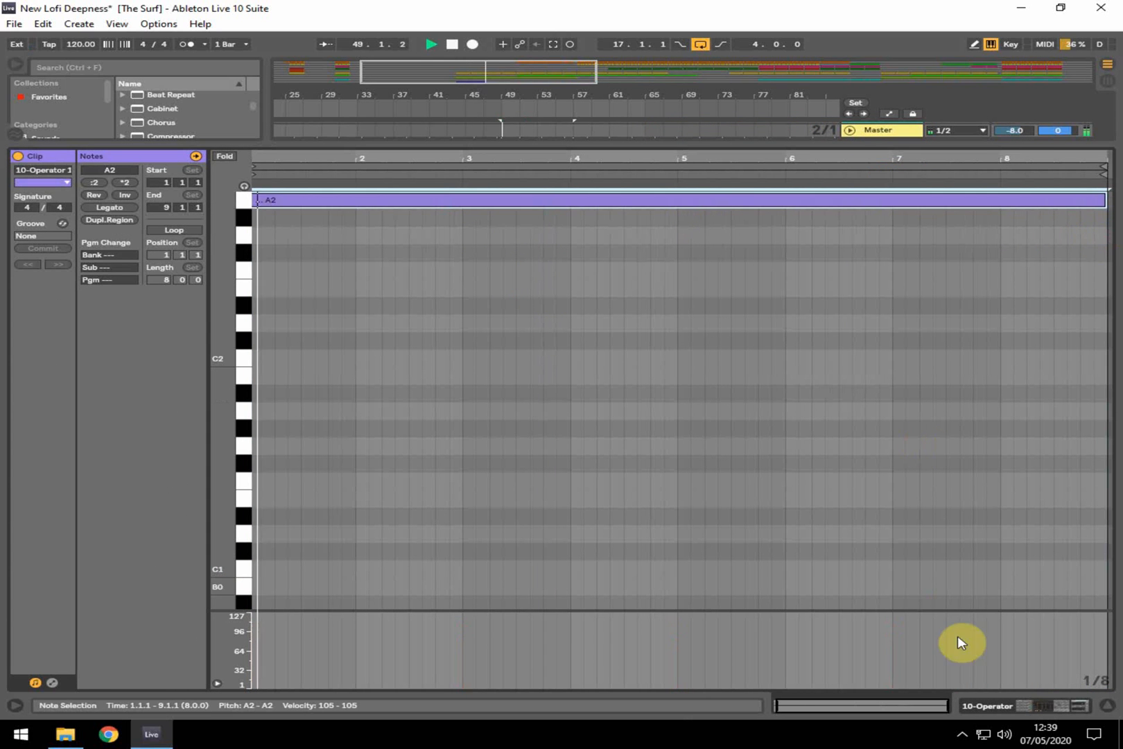
left_click(1104, 705)
key("space")
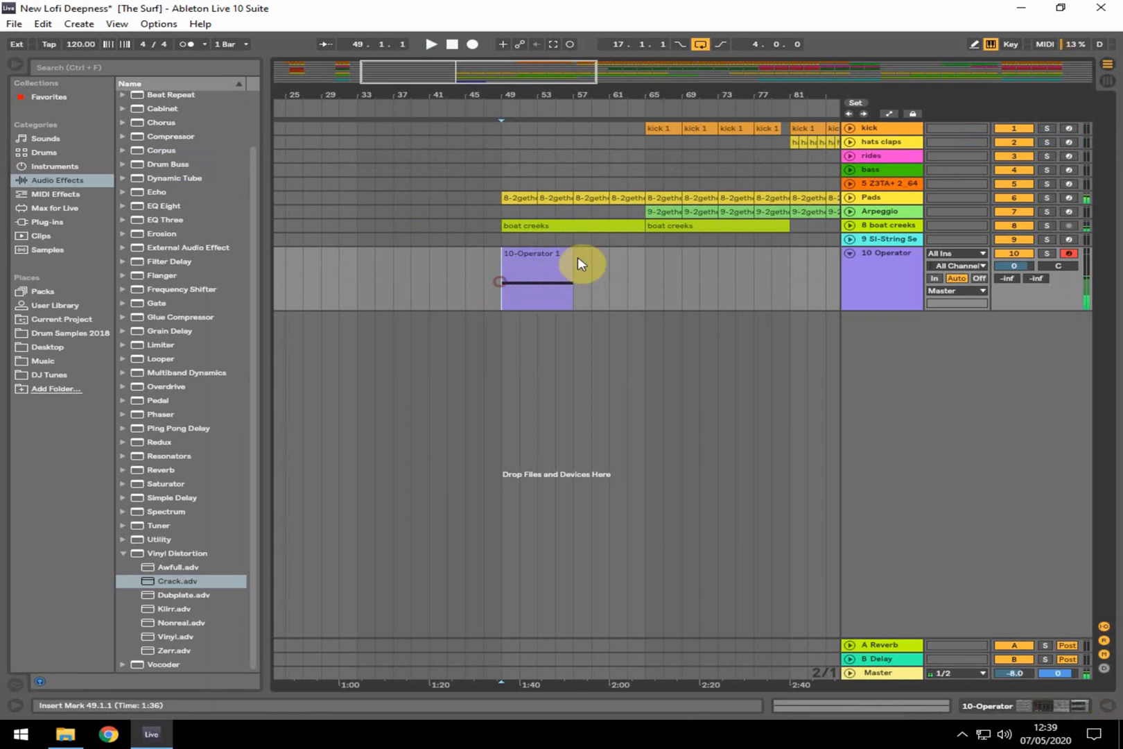
- Freeze the Operator track, insert a new audio track, and copy the frozen clip onto it at bar 49
right_click(553, 255)
left_click(607, 460)
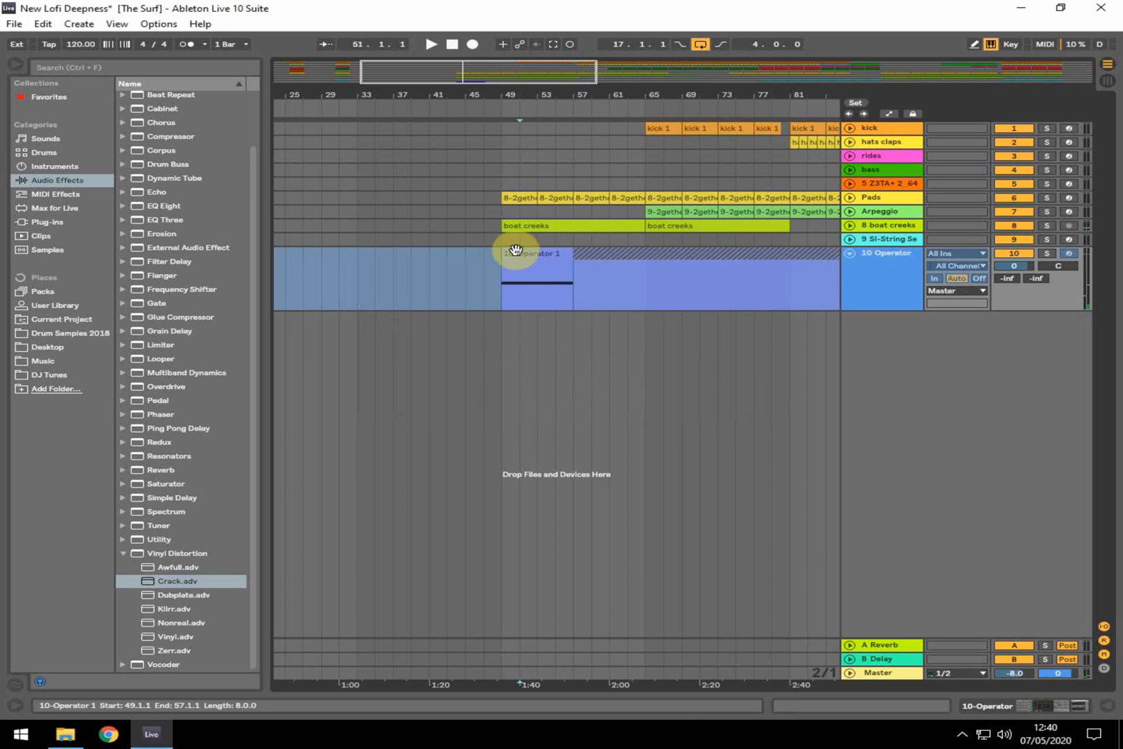
left_click(78, 24)
left_click(117, 108)
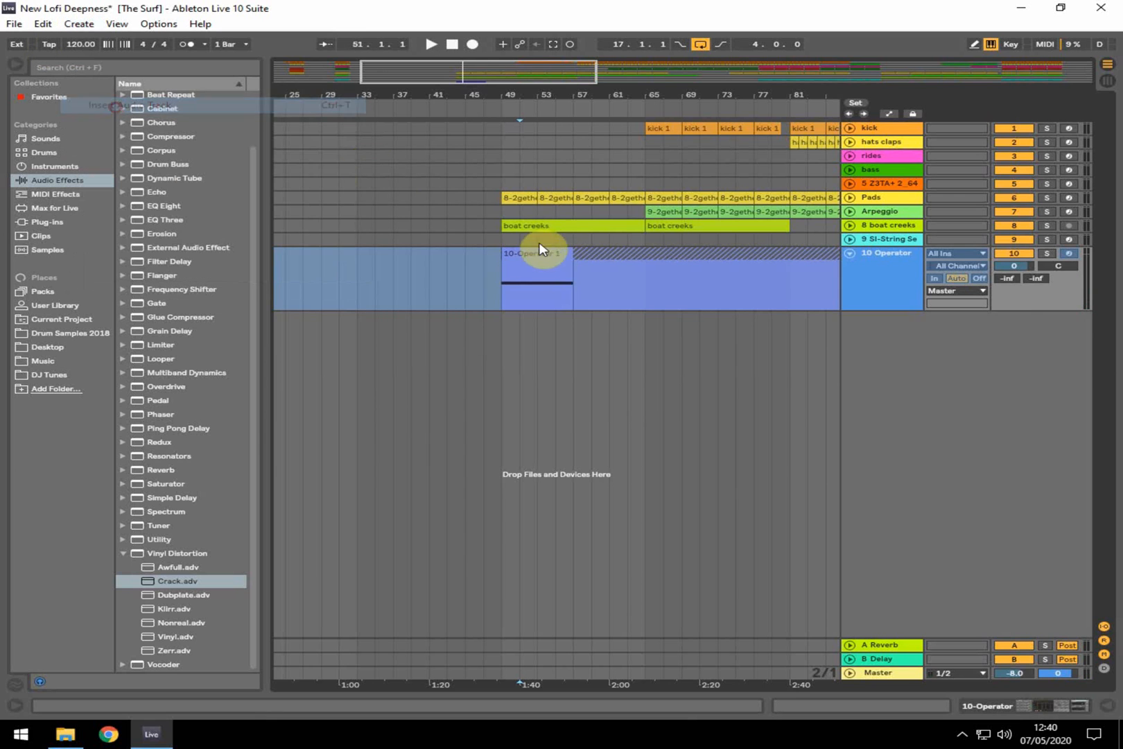
left_click_drag(552, 256, 559, 339)
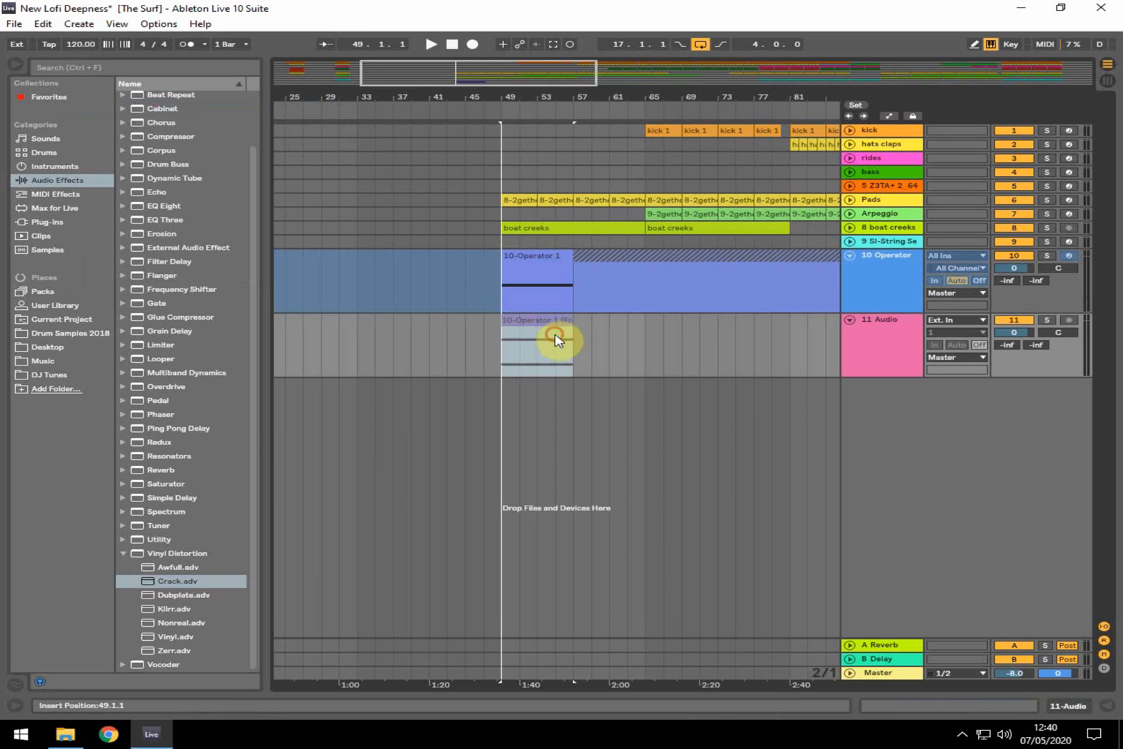
- Delete the original Operator track and copy the frozen audio clip to bars 57, 65 and 73
right_click(869, 255)
left_click(924, 296)
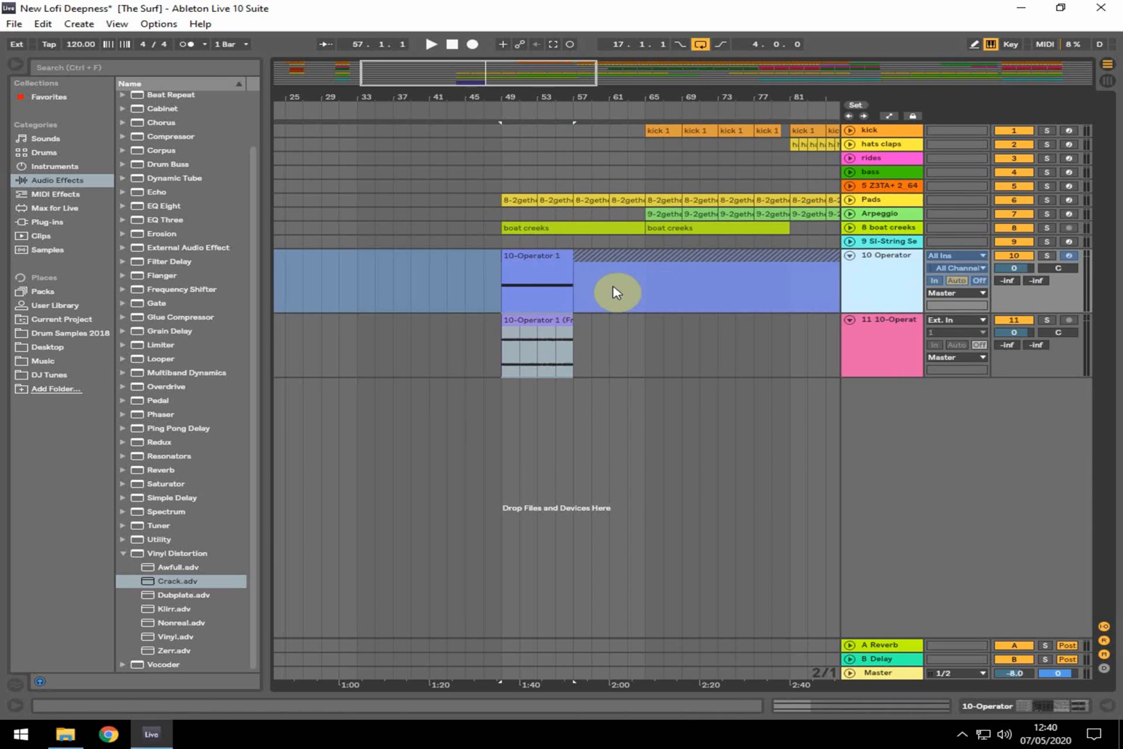
left_click_drag(543, 251, 765, 258)
- Add the Concert Hall preset of Reverb to the frozen Operator audio track
left_click(1107, 706)
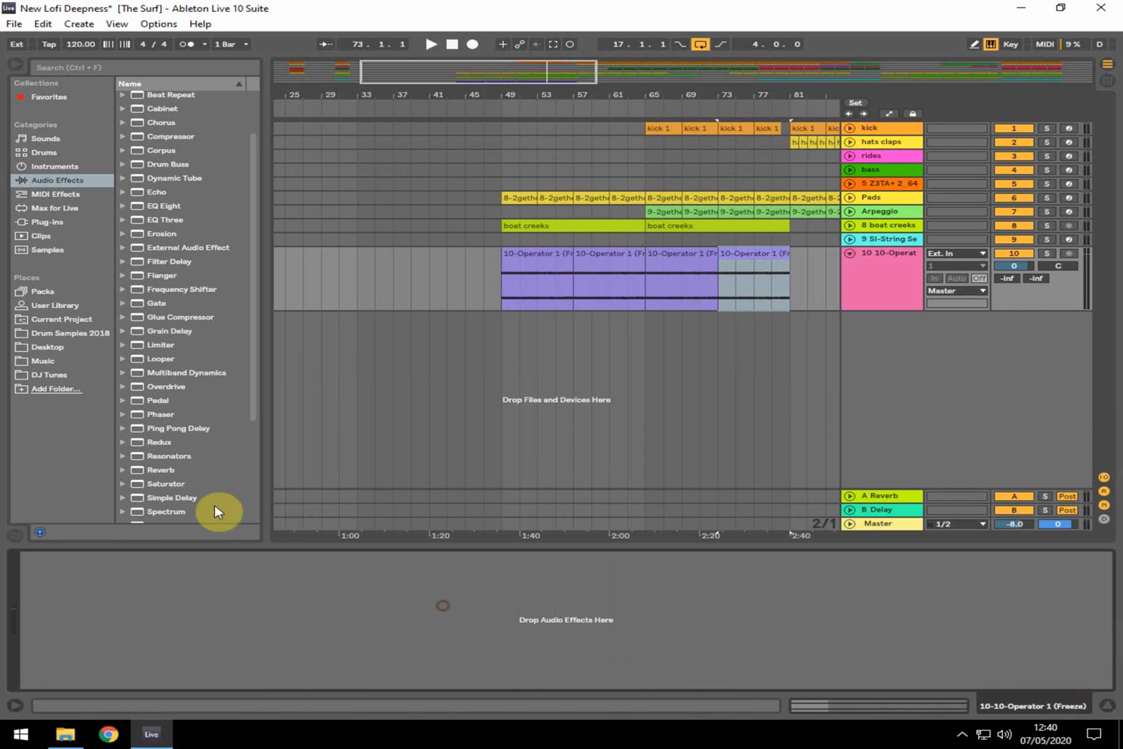
scroll(165, 426, "down", 2)
left_click(123, 418)
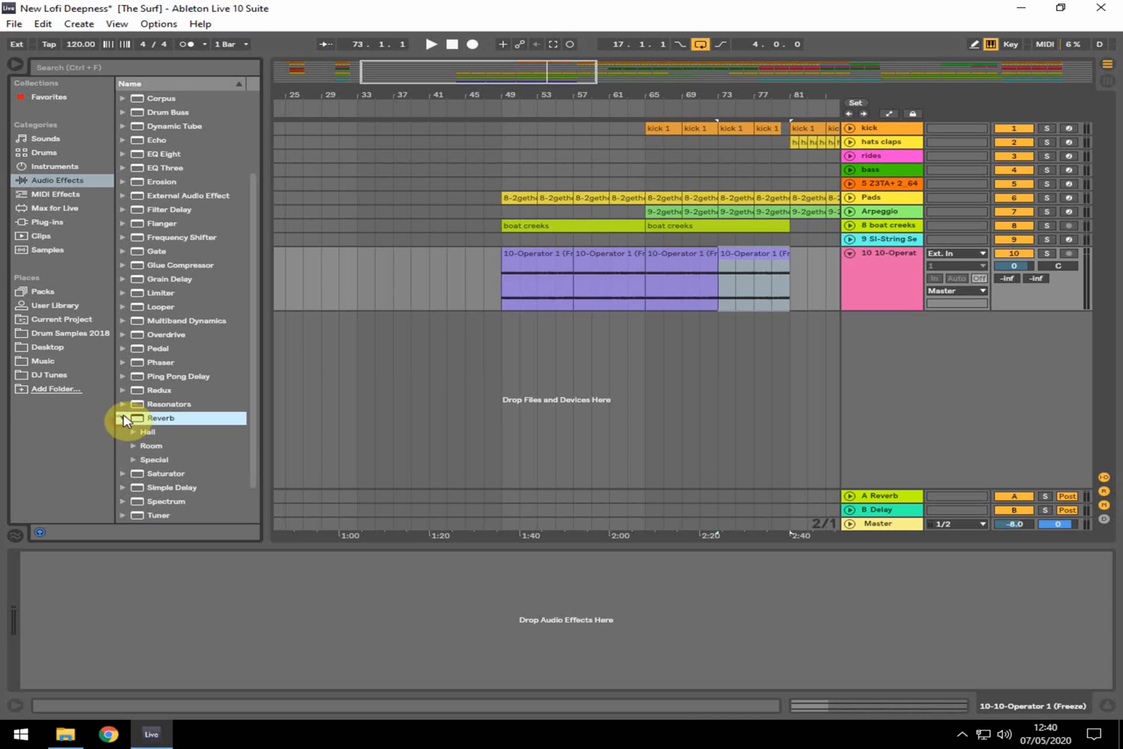
left_click(134, 431)
left_click_drag(184, 487, 426, 667)
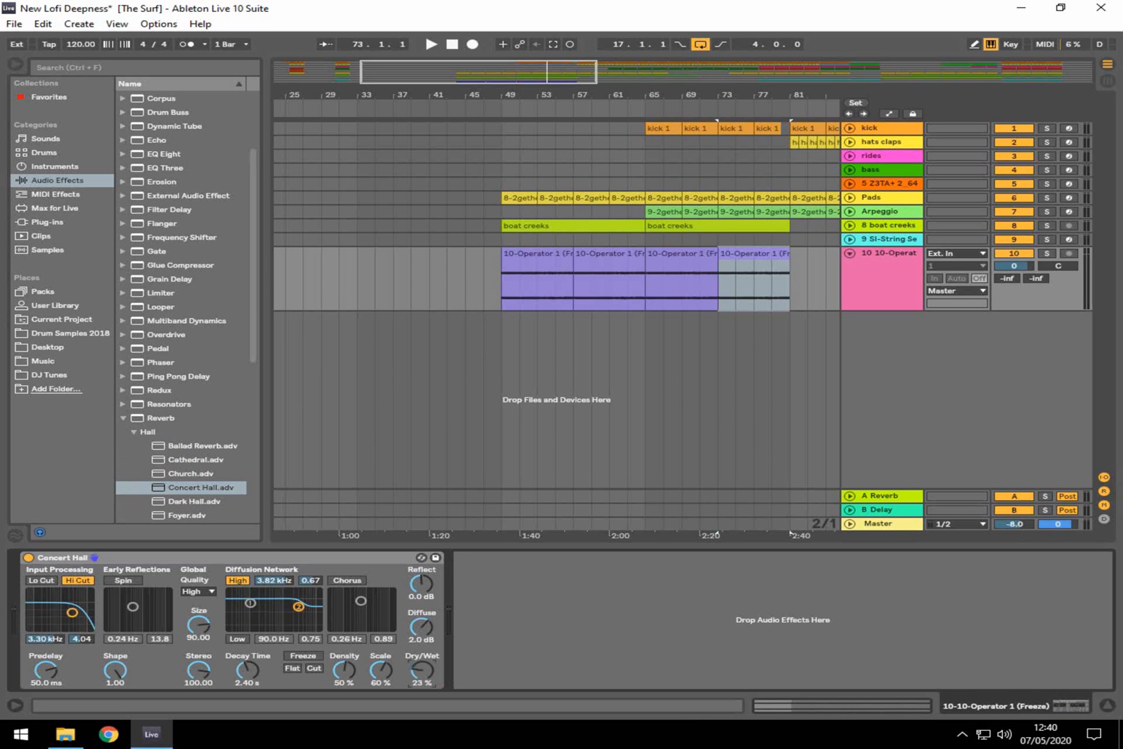
- Play from bar 49, set the frozen Operator track's volume to -3.0 dB, audition it soloed, and return to the arrangement
left_click(504, 278)
key("space")
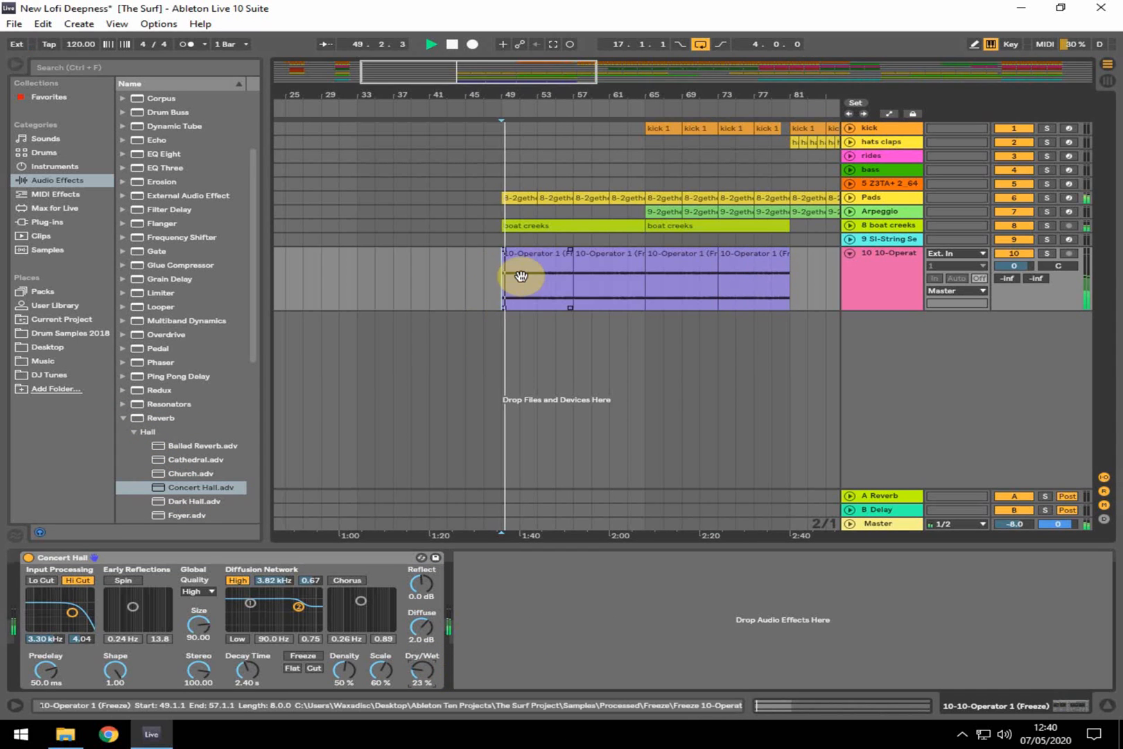
left_click(1106, 65)
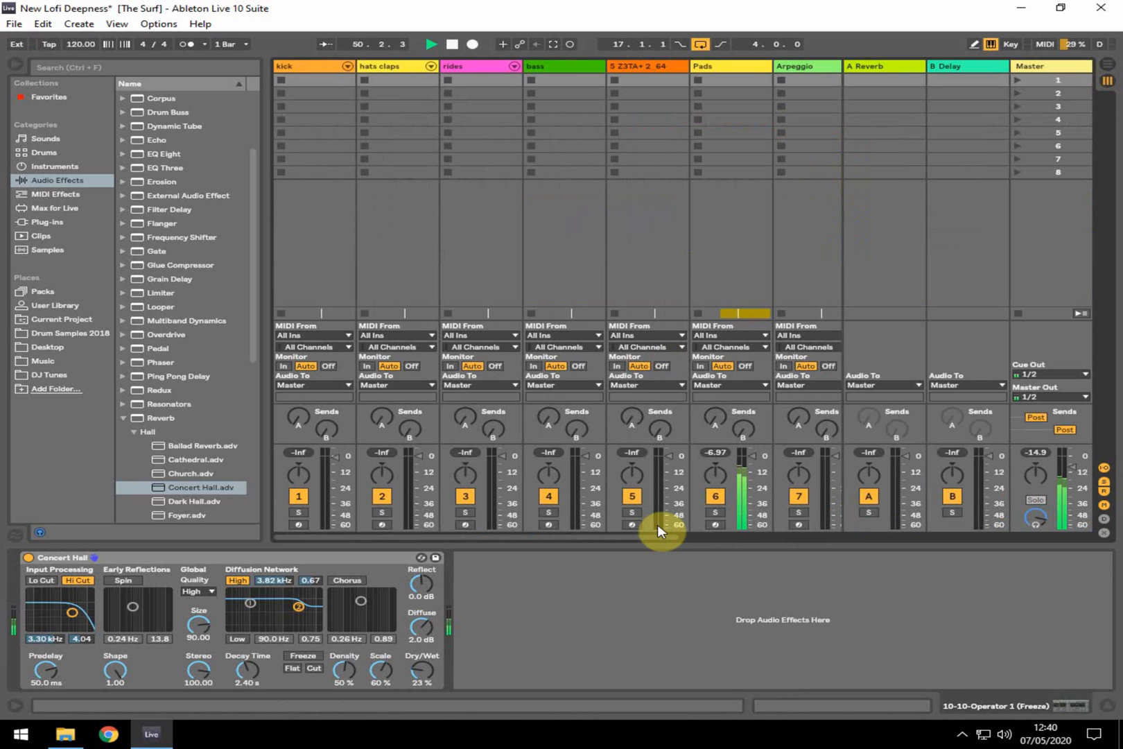
left_click_drag(650, 537, 789, 480)
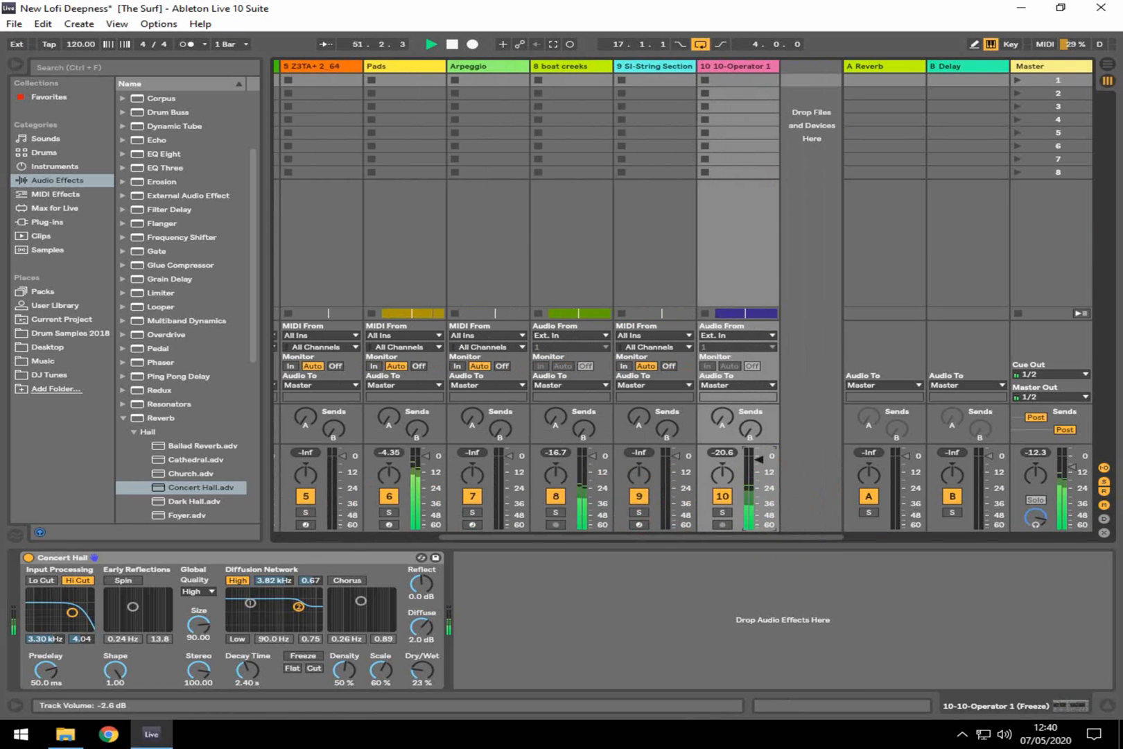
left_click(727, 511)
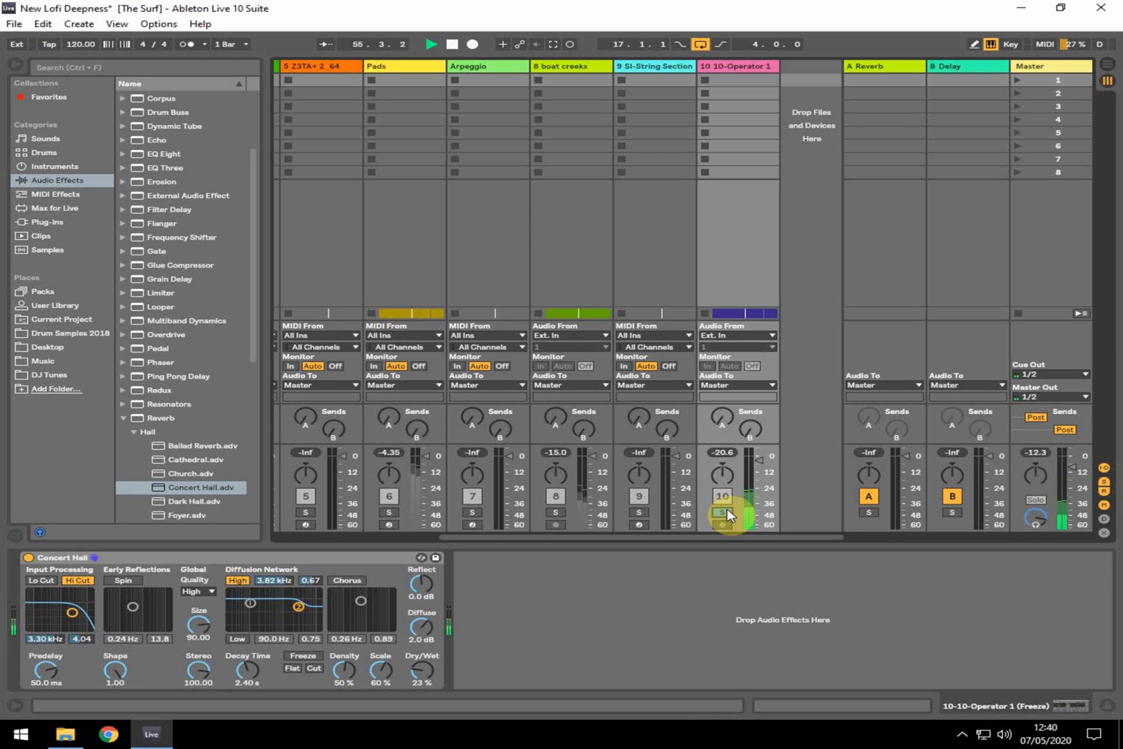
left_click(725, 513)
left_click(1106, 65)
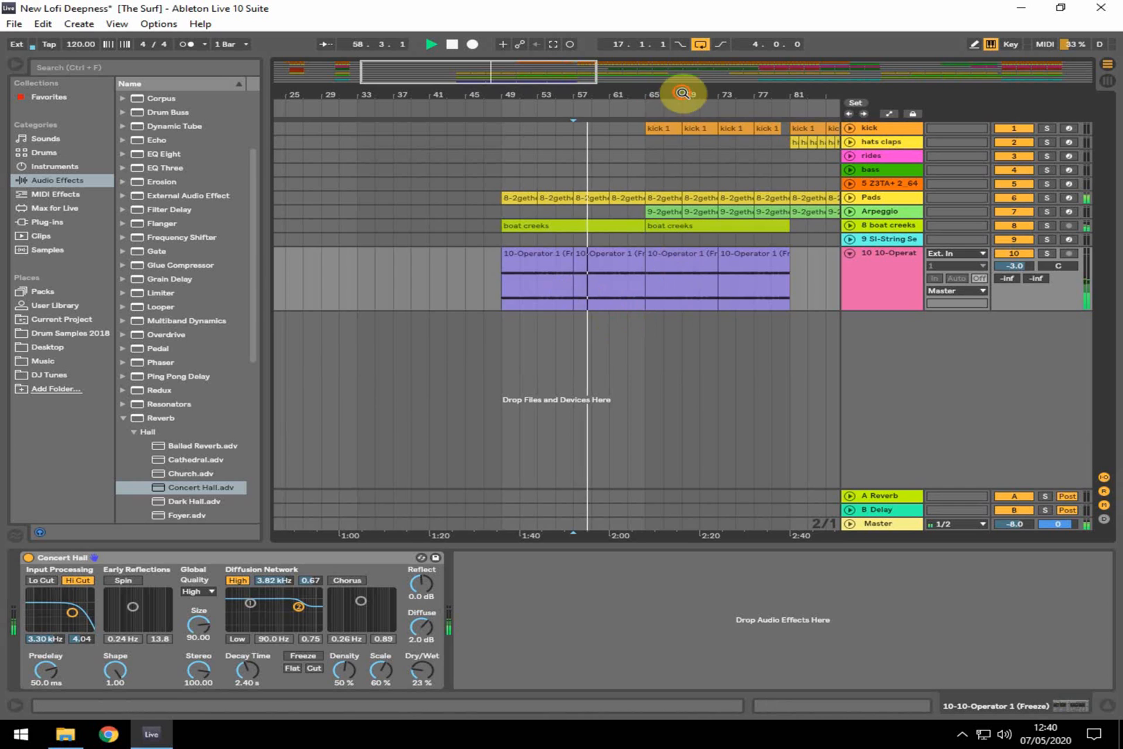
- Fold the frozen Operator track, play from bar 65, and copy its audio clip to bars 81, 89 and 97
left_click_drag(676, 93, 520, 88)
left_click(850, 253)
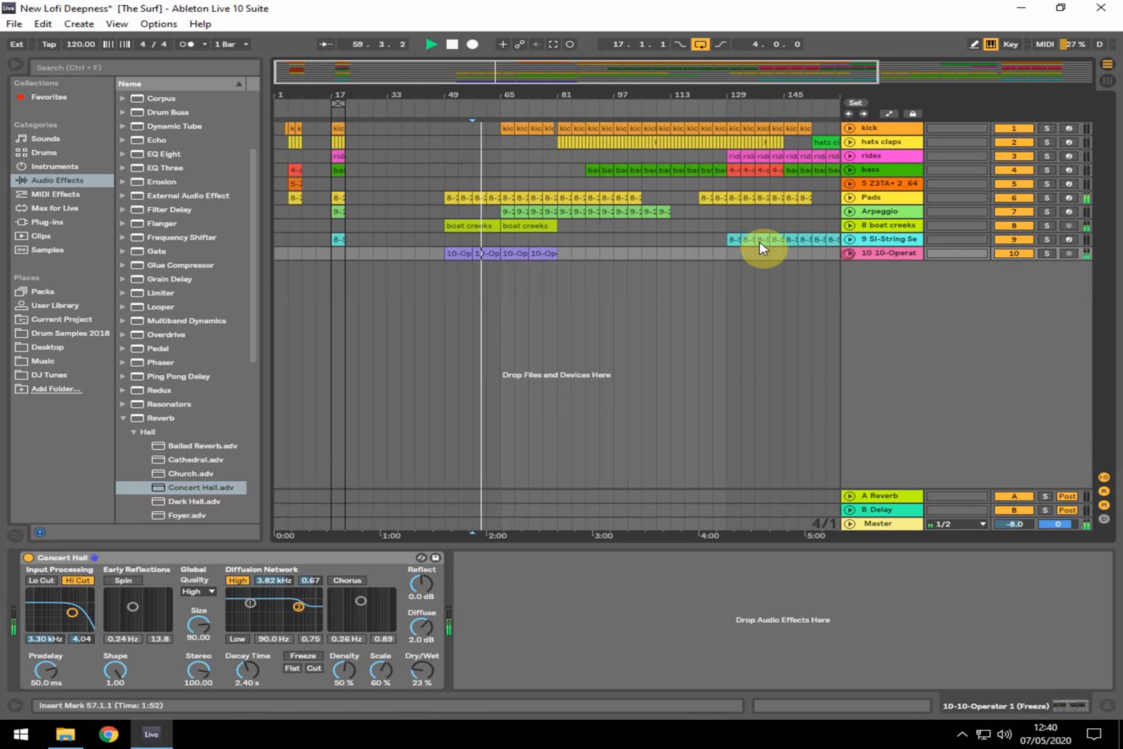
left_click(503, 265)
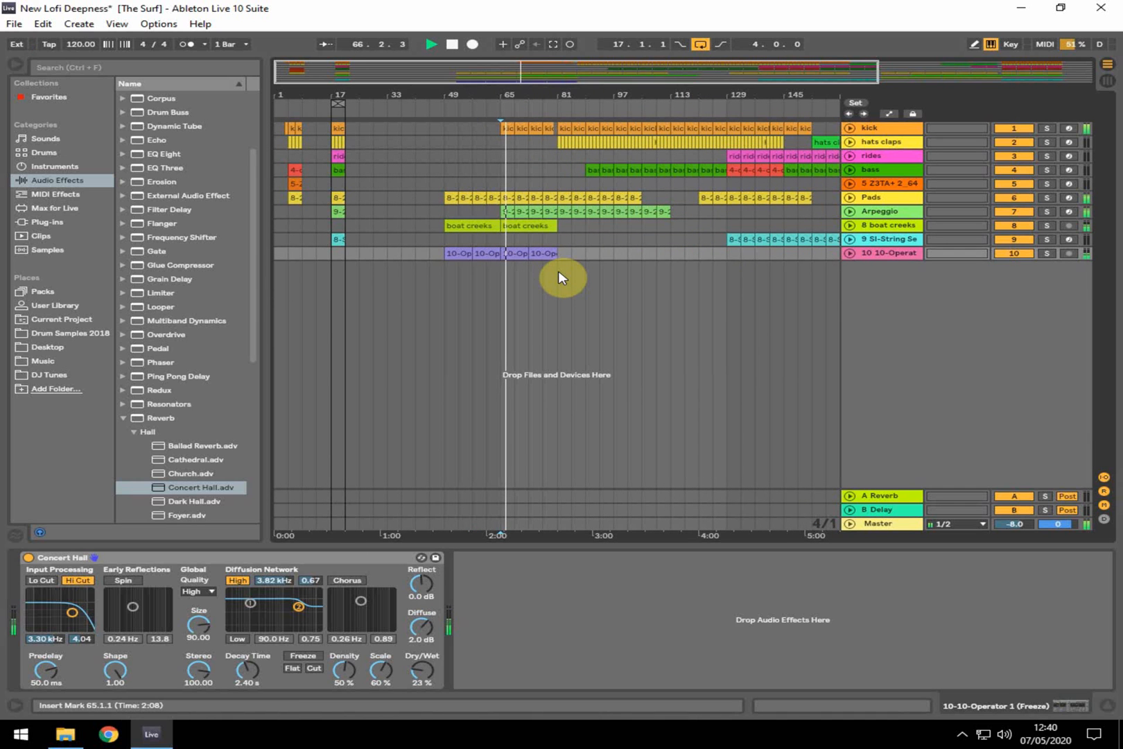
- Arm the Z3TA+ 2_64 track and play from bar 129 with the whole arrangement in view
left_click(1069, 184)
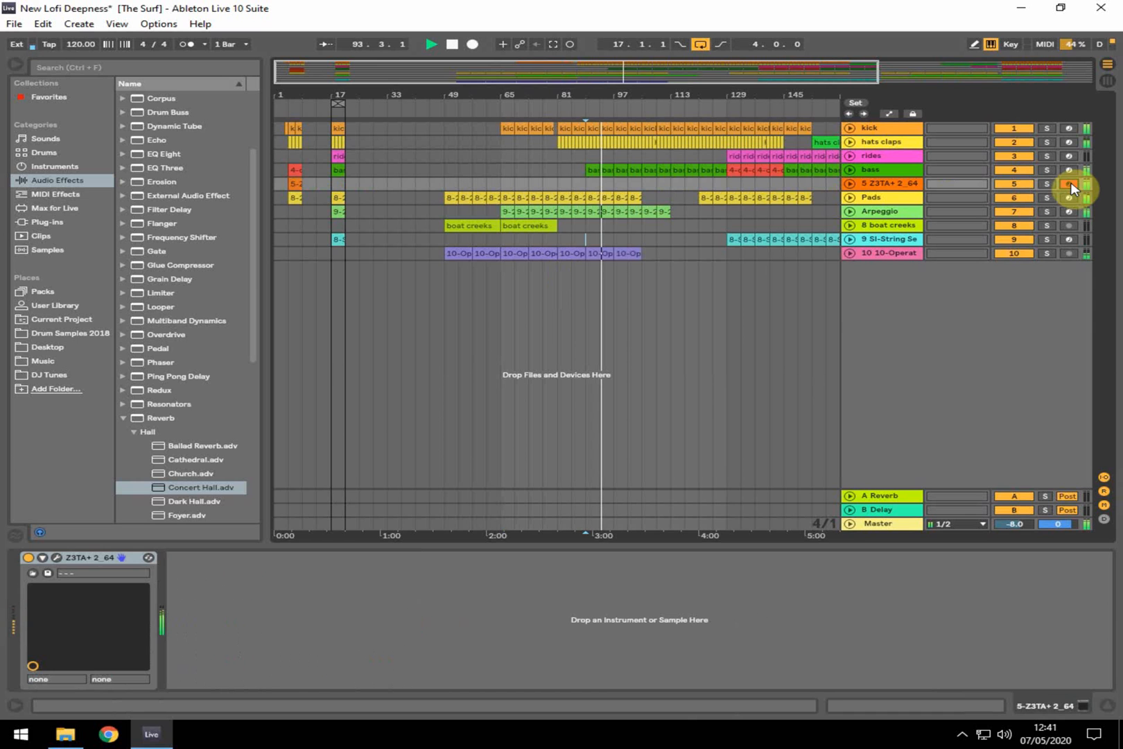
left_click(727, 229)
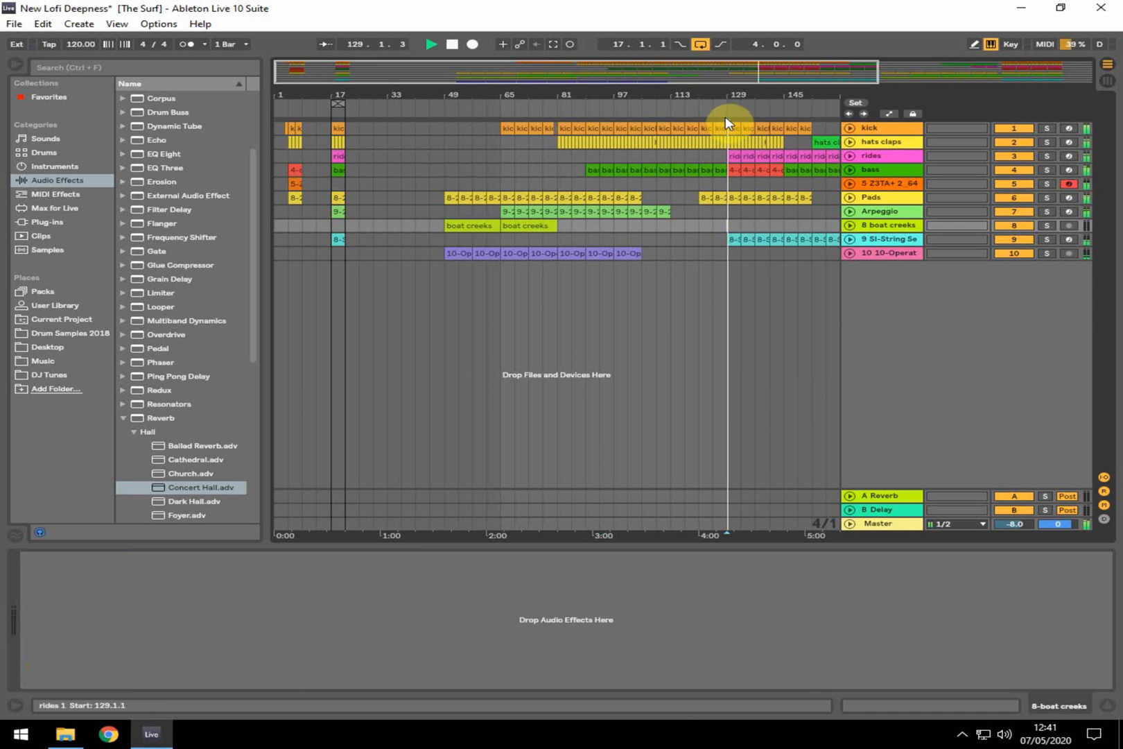
key("minus")
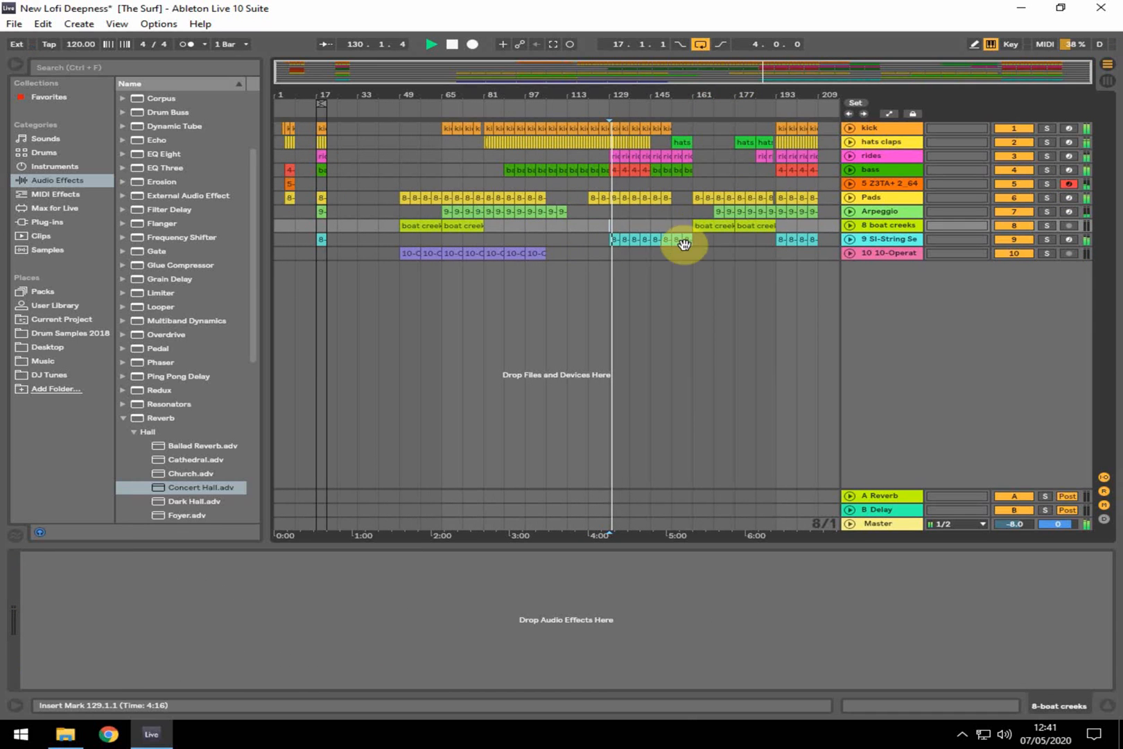